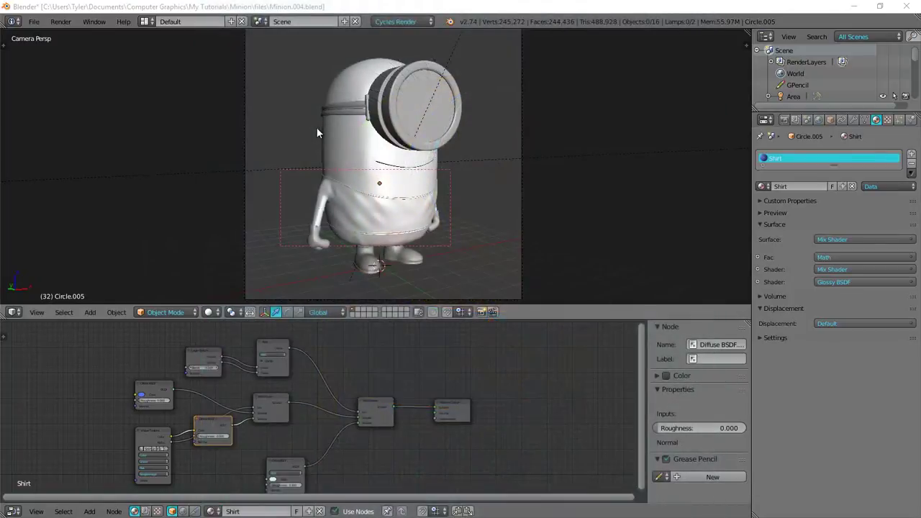
Step: Switch to an empty scene layer and snap the 3D cursor to the world centre
{"action": "scroll", "coordinate": [386, 110], "scroll_direction": "down", "scroll_amount": 2}
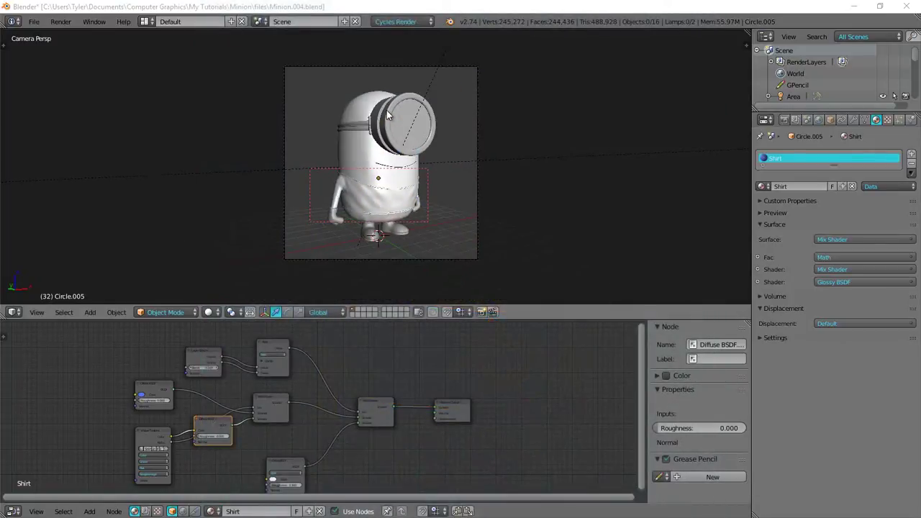
{"action": "middle_click_drag", "start_coordinate": [386, 111], "coordinate": [370, 293]}
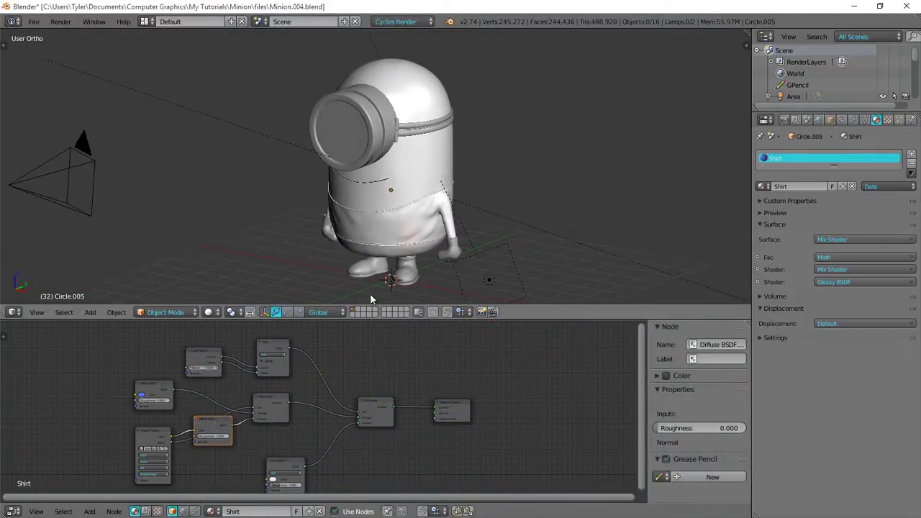
{"action": "left_click", "coordinate": [358, 312]}
{"action": "key", "text": "shift+s"}
{"action": "left_click", "coordinate": [395, 159]}
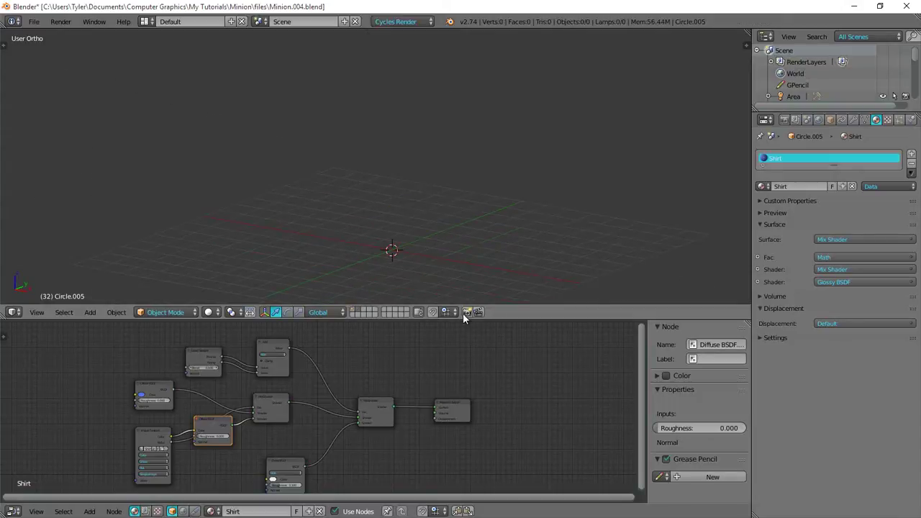
Step: Join the node editor area into the 3D viewport and work in the front orthographic view
{"action": "right_click", "coordinate": [468, 320]}
{"action": "left_click", "coordinate": [441, 331]}
{"action": "left_click", "coordinate": [420, 386]}
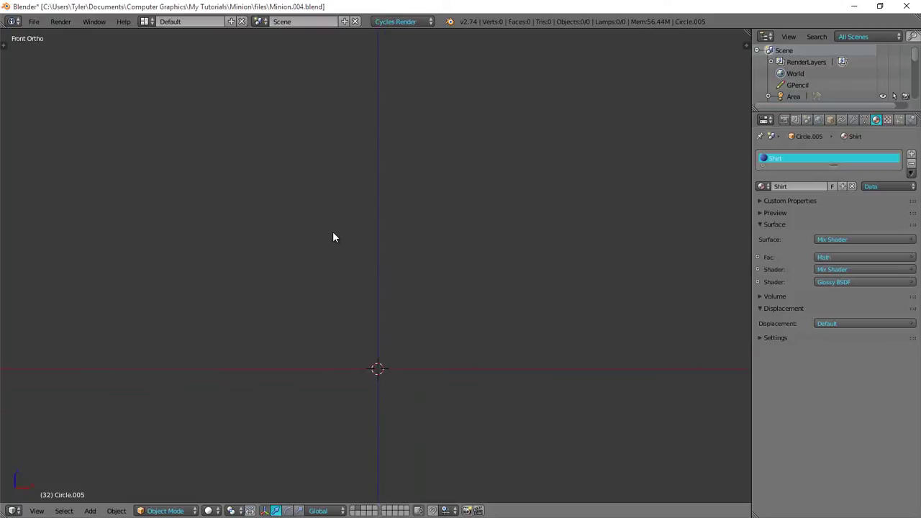
{"action": "middle_click_drag", "start_coordinate": [333, 237], "coordinate": [321, 277], "text": "shift"}
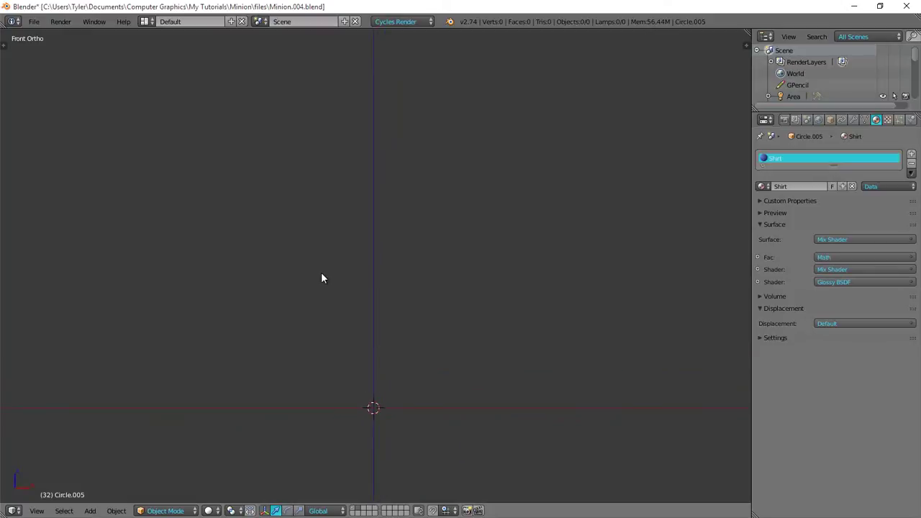
{"action": "key", "text": "shift+a"}
{"action": "mouse_move", "coordinate": [323, 277]}
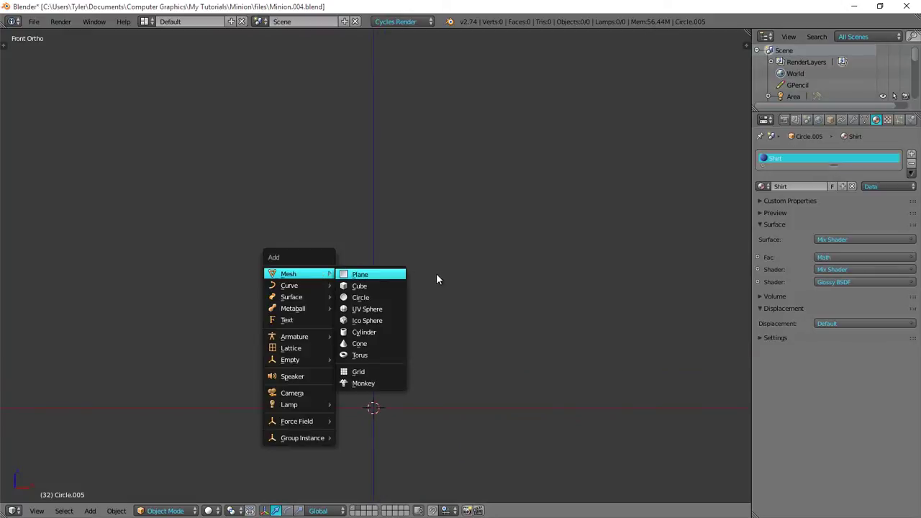
{"action": "left_click", "coordinate": [389, 295]}
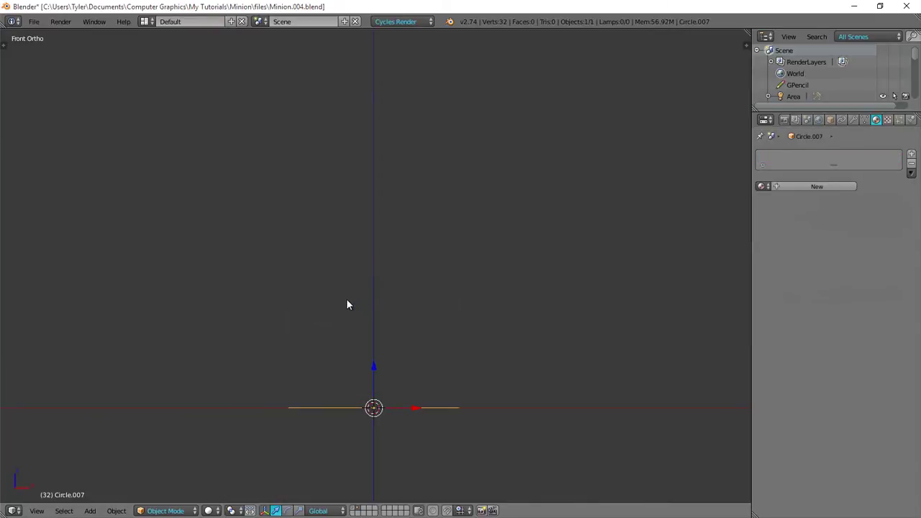
{"action": "key", "text": "Tab"}
{"action": "scroll", "coordinate": [578, 219], "scroll_direction": "up", "scroll_amount": 3}
{"action": "middle_click_drag", "start_coordinate": [564, 288], "coordinate": [553, 267], "text": "shift"}
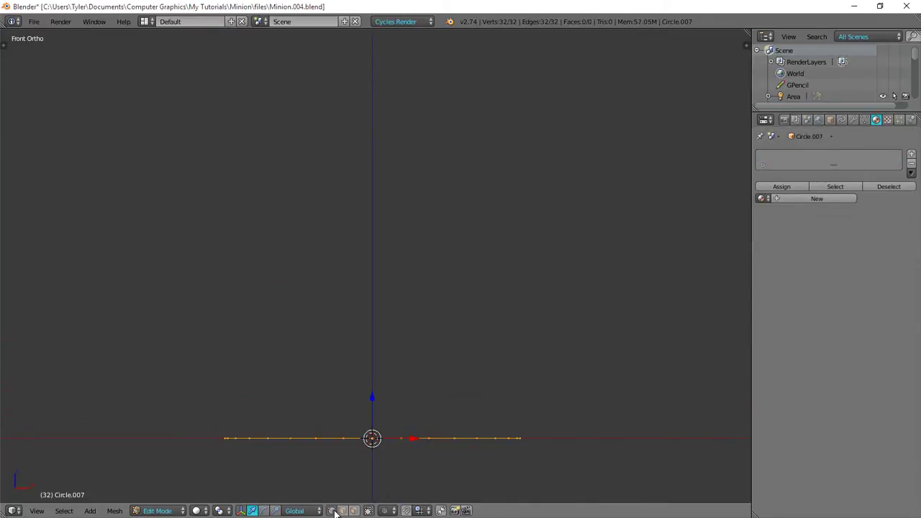
{"action": "scroll", "coordinate": [440, 321], "scroll_direction": "down", "scroll_amount": 3}
{"action": "key", "text": "t"}
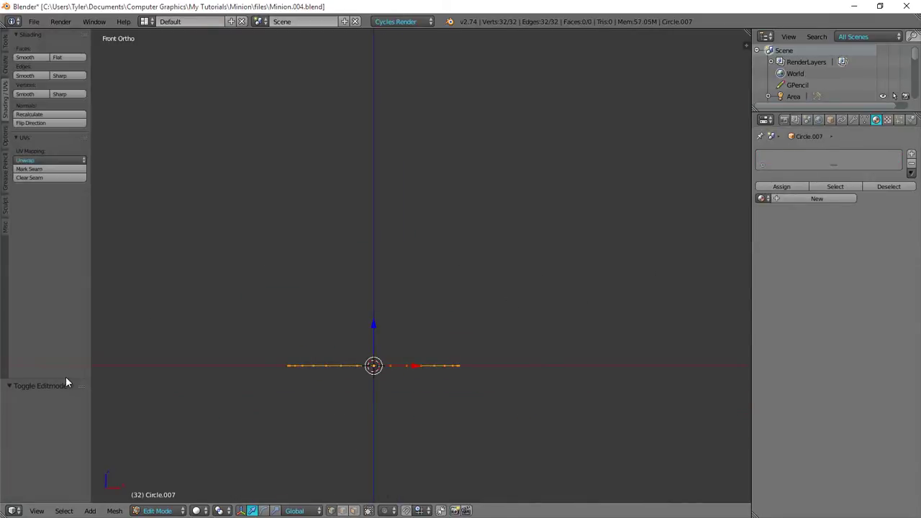
{"action": "key", "text": "Tab"}
{"action": "key", "text": "x"}
{"action": "left_click", "coordinate": [315, 310]}
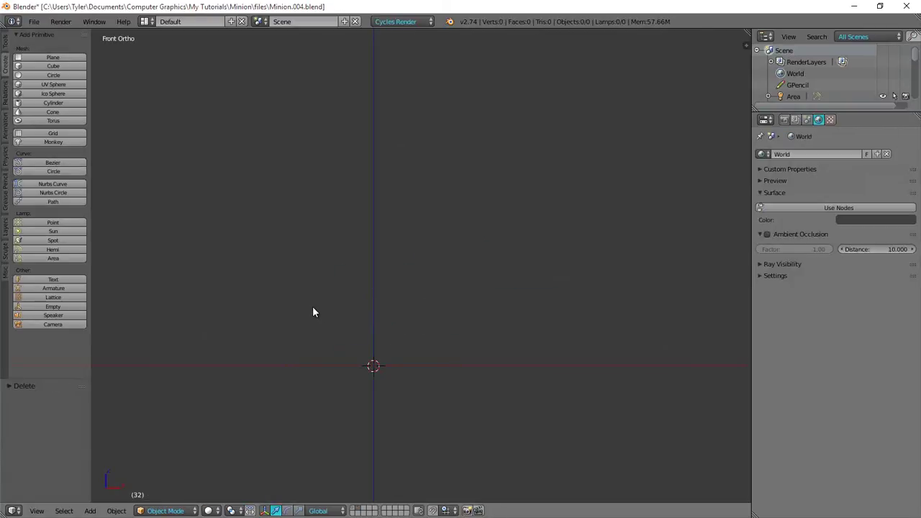
Step: Add a mesh circle with 10 vertices at the origin
{"action": "key", "text": "shift+a"}
{"action": "mouse_move", "coordinate": [314, 310]}
{"action": "left_click", "coordinate": [381, 331]}
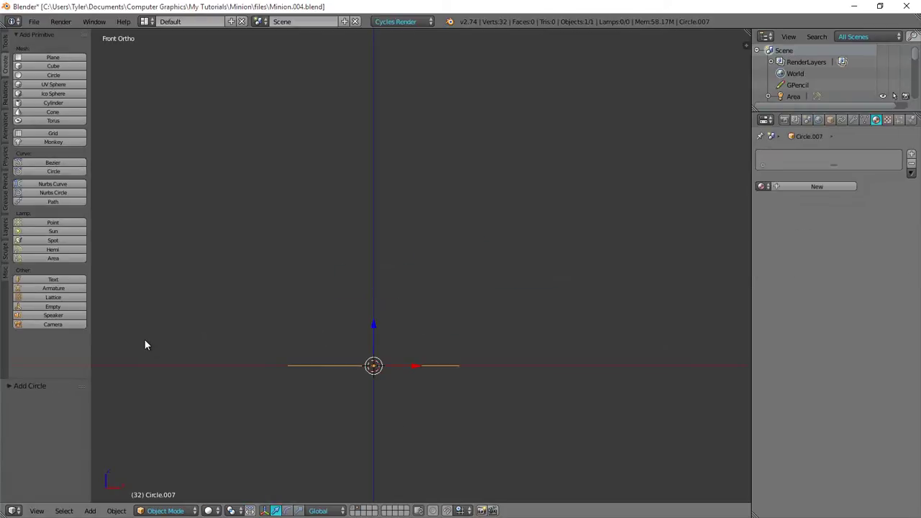
{"action": "left_click", "coordinate": [21, 386]}
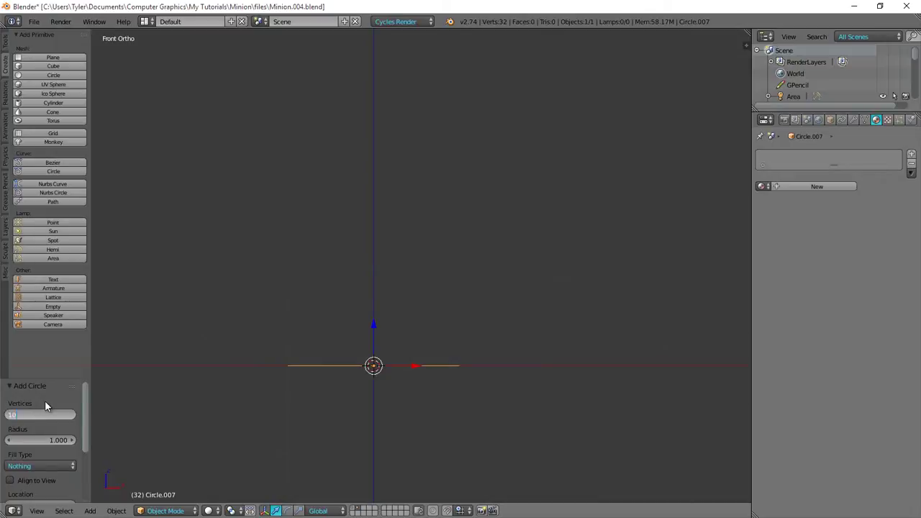
{"action": "key", "text": "Return"}
{"action": "key", "text": "t"}
Step: In Edit Mode, scale the whole circle down to a small ring around the origin
{"action": "key", "text": "Tab"}
{"action": "scroll", "coordinate": [433, 316], "scroll_direction": "down", "scroll_amount": 5}
{"action": "middle_click_drag", "start_coordinate": [455, 296], "coordinate": [444, 373], "text": "shift"}
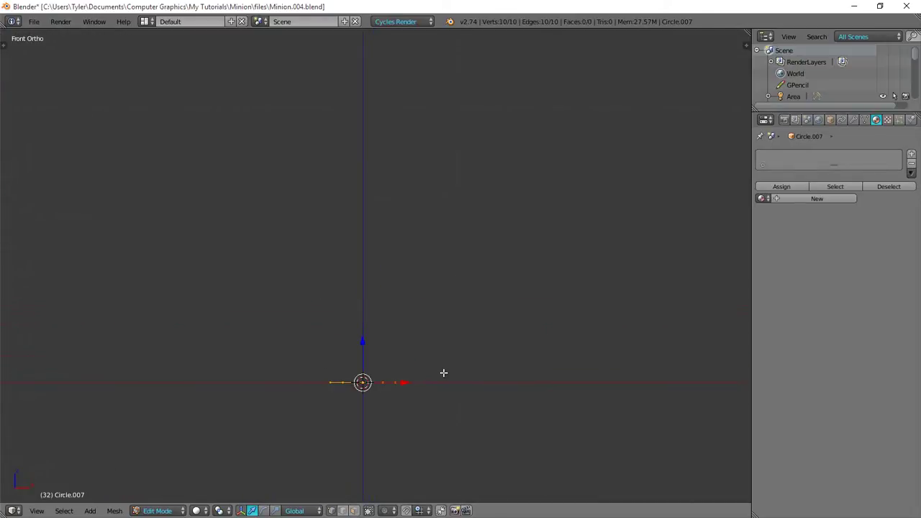
{"action": "scroll", "coordinate": [466, 381], "scroll_direction": "up", "scroll_amount": 4}
{"action": "middle_click_drag", "start_coordinate": [481, 410], "coordinate": [511, 242], "text": "shift"}
{"action": "key", "text": "s"}
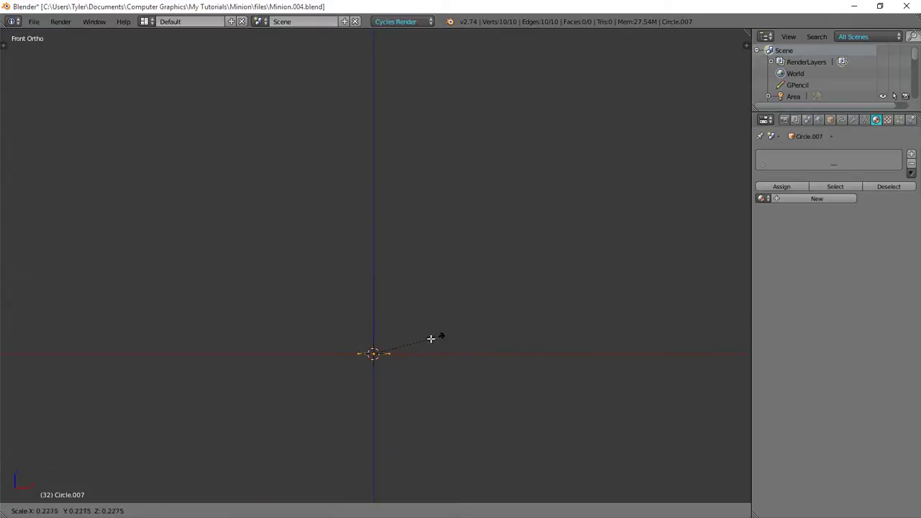
{"action": "left_click", "coordinate": [409, 346]}
Step: Extrude the ring straight up along Z into a tall, thin tube
{"action": "middle_click_drag", "start_coordinate": [405, 313], "coordinate": [400, 368], "text": "shift"}
{"action": "key", "text": "e"}
{"action": "key", "text": "z"}
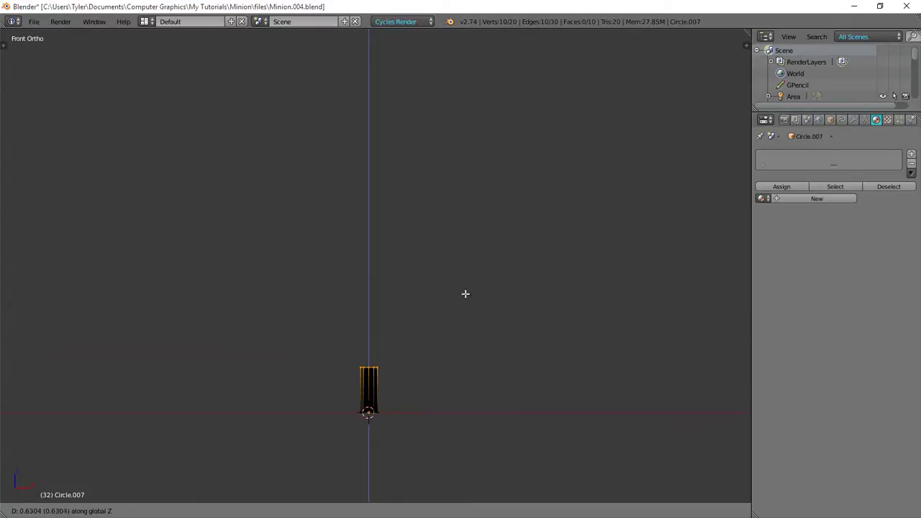
{"action": "left_click", "coordinate": [576, 85]}
Step: Select the whole tube and recalculate its normals
{"action": "key", "text": "z"}
{"action": "middle_click_drag", "start_coordinate": [425, 239], "coordinate": [428, 228], "text": "shift"}
{"action": "key", "text": "z"}
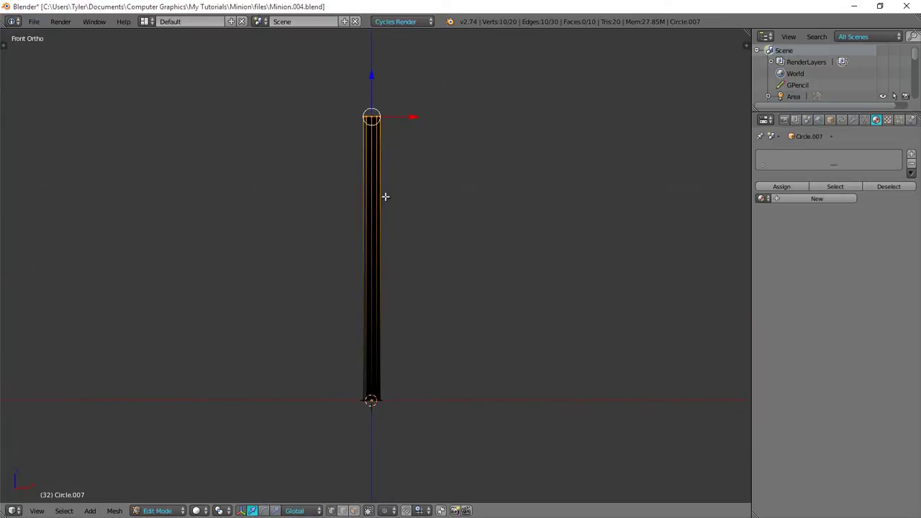
{"action": "middle_click_drag", "start_coordinate": [386, 196], "coordinate": [233, 162]}
{"action": "key", "text": "KP_1"}
{"action": "key", "text": "a"}
{"action": "key", "text": "a"}
{"action": "key", "text": "t"}
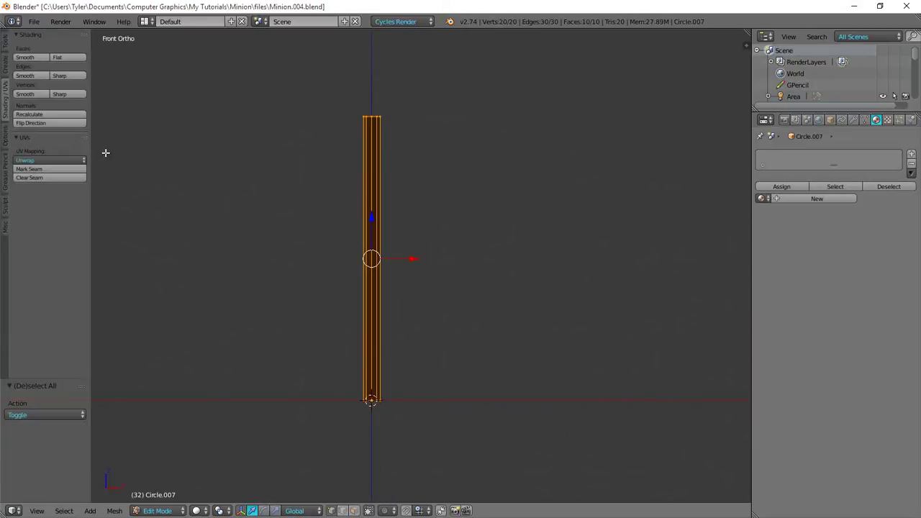
{"action": "left_click", "coordinate": [73, 114]}
{"action": "key", "text": "t"}
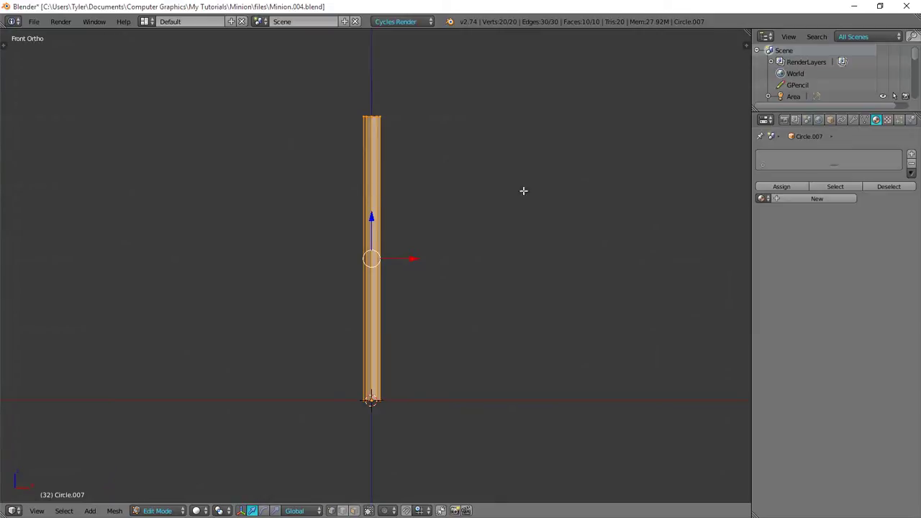
Step: Select the tube's top ring in wireframe and scale it down to a narrow hair tip
{"action": "key", "text": "z"}
{"action": "key", "text": "a"}
{"action": "key", "text": "c"}
{"action": "left_click_drag", "start_coordinate": [400, 117], "coordinate": [314, 123]}
{"action": "right_click", "coordinate": [313, 123]}
{"action": "key", "text": "s"}
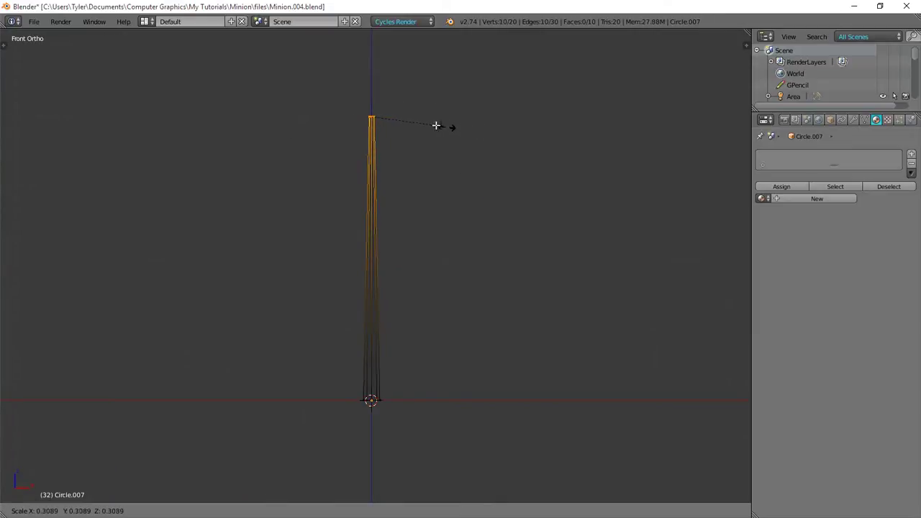
{"action": "left_click", "coordinate": [392, 125]}
{"action": "middle_click_drag", "start_coordinate": [393, 125], "coordinate": [397, 226], "text": "shift"}
{"action": "scroll", "coordinate": [397, 257], "scroll_direction": "up", "scroll_amount": 4}
{"action": "scroll", "coordinate": [396, 257], "scroll_direction": "down", "scroll_amount": 4}
{"action": "key", "text": "a"}
{"action": "key", "text": "c"}
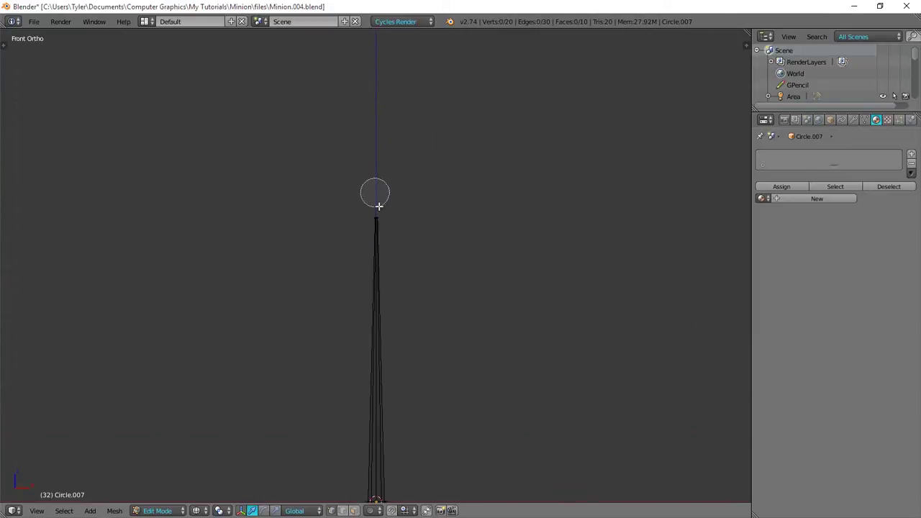
{"action": "left_click", "coordinate": [380, 214]}
{"action": "right_click", "coordinate": [383, 215]}
{"action": "key", "text": "a"}
{"action": "middle_click_drag", "start_coordinate": [407, 329], "coordinate": [373, 221], "text": "shift"}
{"action": "scroll", "coordinate": [396, 174], "scroll_direction": "down", "scroll_amount": 1}
{"action": "middle_click_drag", "start_coordinate": [397, 172], "coordinate": [397, 211], "text": "shift"}
{"action": "scroll", "coordinate": [384, 262], "scroll_direction": "up", "scroll_amount": 1}
{"action": "scroll", "coordinate": [384, 263], "scroll_direction": "down", "scroll_amount": 1}
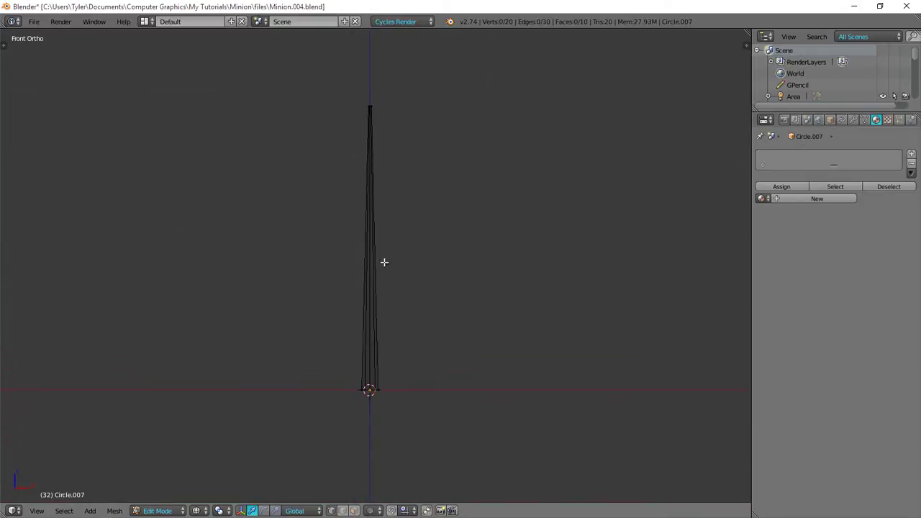
Step: Select the ring at the strand's base and scale it to about 0.8 of its size
{"action": "middle_click_drag", "start_coordinate": [384, 263], "coordinate": [386, 264], "text": "shift"}
{"action": "left_click", "coordinate": [369, 388]}
{"action": "right_click", "coordinate": [371, 389]}
{"action": "key", "text": "s"}
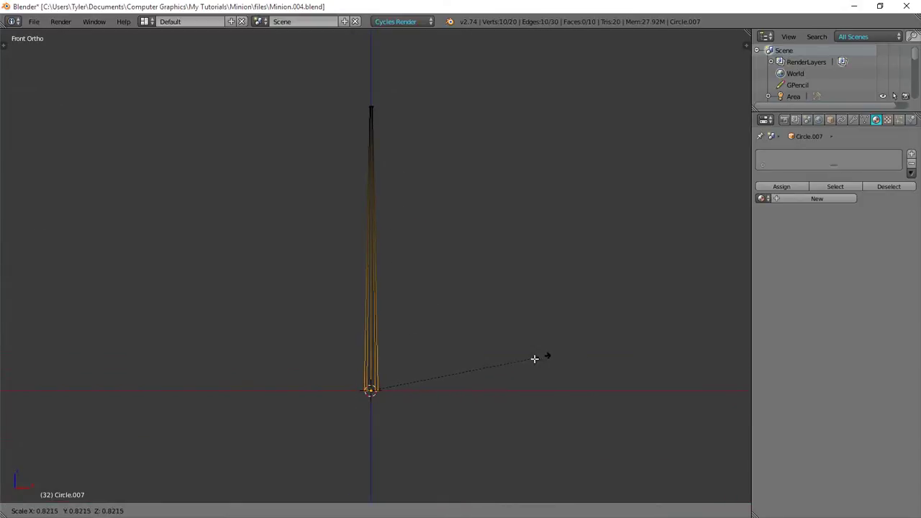
{"action": "left_click", "coordinate": [540, 359]}
{"action": "key", "text": "a"}
{"action": "middle_click_drag", "start_coordinate": [428, 283], "coordinate": [434, 288], "text": "shift"}
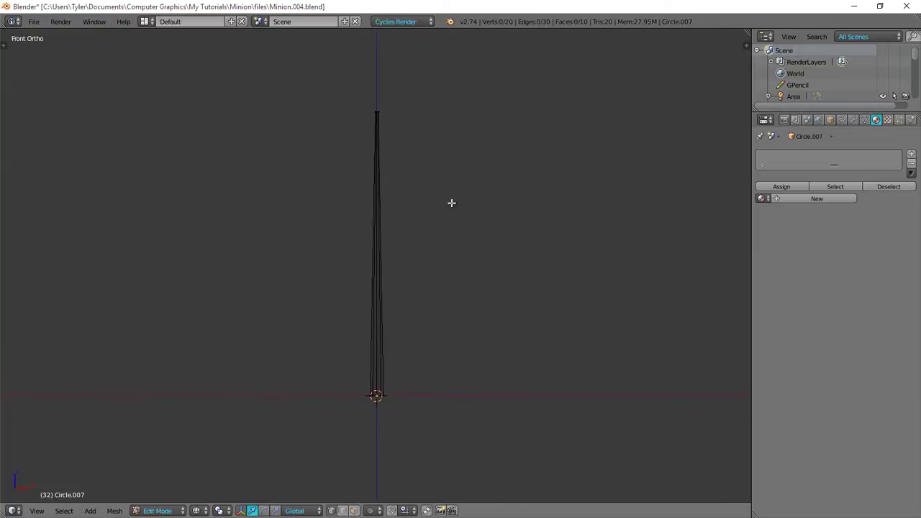
Step: Add one centred loop cut around the strand, halfway between base and tip
{"action": "scroll", "coordinate": [380, 245], "scroll_direction": "up", "scroll_amount": 3}
{"action": "scroll", "coordinate": [382, 261], "scroll_direction": "down", "scroll_amount": 1}
{"action": "key", "text": "ctrl+r"}
{"action": "left_click", "coordinate": [382, 261]}
{"action": "right_click", "coordinate": [382, 260]}
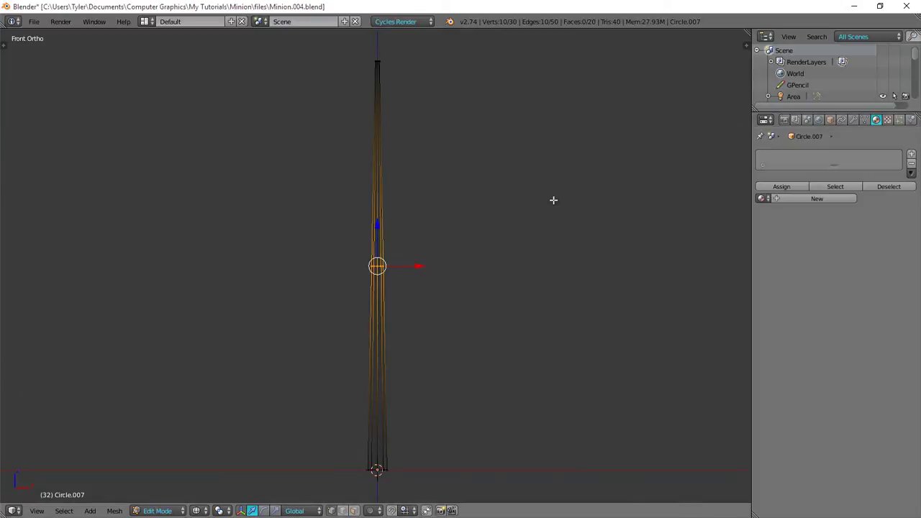
{"action": "key", "text": "a"}
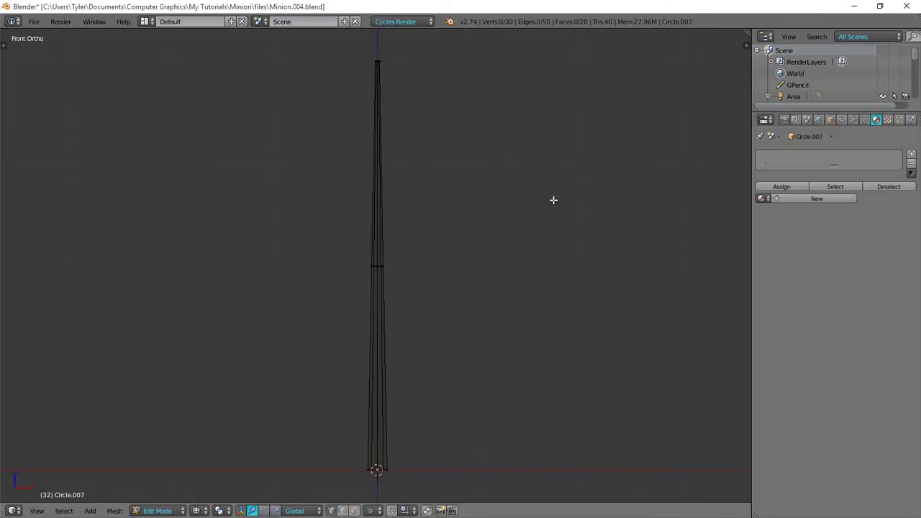
Step: Give the hair strand a Subdivision Surface modifier in Object Mode and return to editing its mesh
{"action": "key", "text": "Tab"}
{"action": "key", "text": "z"}
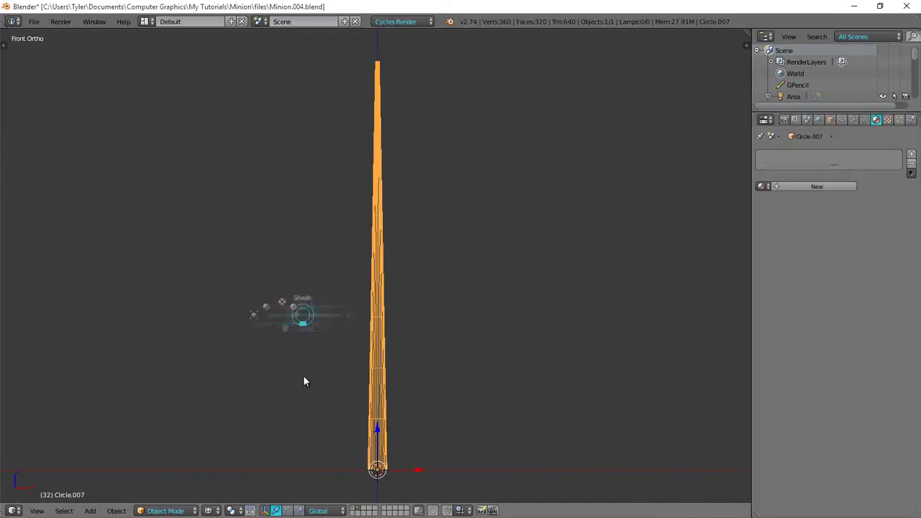
{"action": "key", "text": "Tab"}
{"action": "key", "text": "z"}
{"action": "key", "text": "c"}
{"action": "left_click", "coordinate": [374, 265]}
{"action": "key", "text": "a"}
{"action": "key", "text": "c"}
{"action": "left_click", "coordinate": [376, 264]}
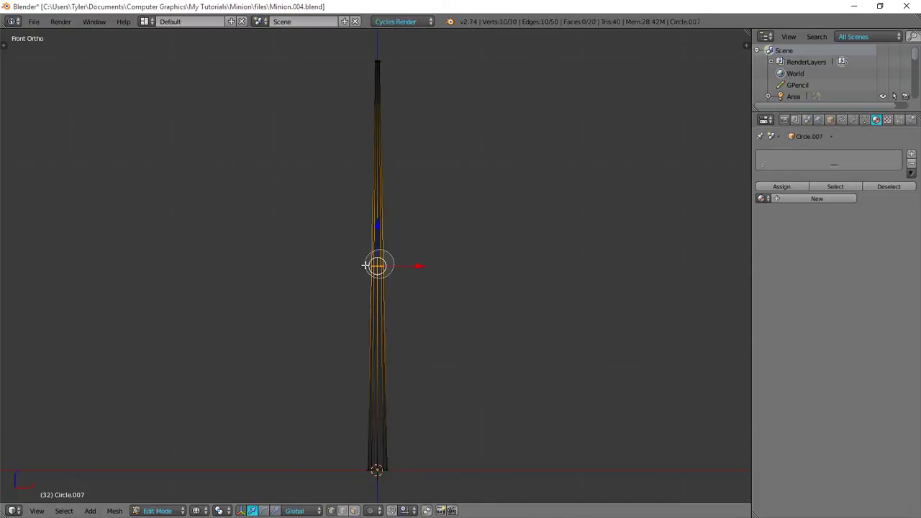
{"action": "key", "text": "a"}
{"action": "key", "text": "c"}
{"action": "left_click", "coordinate": [378, 62]}
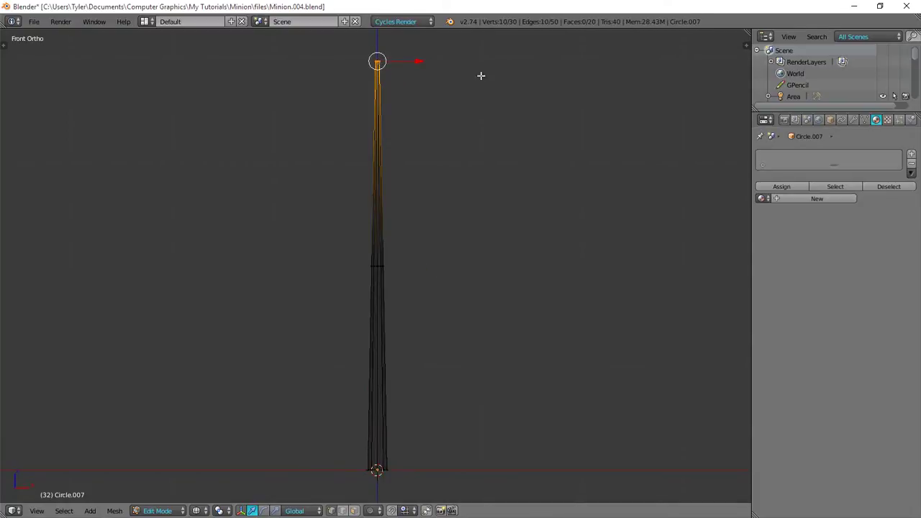
{"action": "key", "text": "g"}
{"action": "right_click", "coordinate": [458, 85]}
{"action": "key", "text": "a"}
{"action": "key", "text": "c"}
{"action": "left_click", "coordinate": [378, 62]}
{"action": "right_click", "coordinate": [379, 62]}
{"action": "key", "text": "a"}
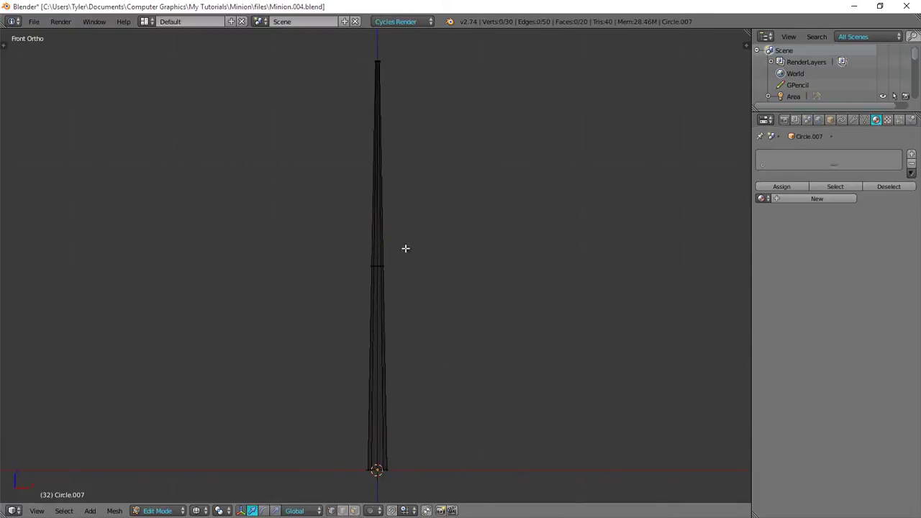
{"action": "key", "text": "c"}
{"action": "left_click", "coordinate": [378, 265]}
{"action": "key", "text": "a"}
{"action": "key", "text": "c"}
{"action": "left_click", "coordinate": [378, 66]}
{"action": "key", "text": "g"}
{"action": "right_click", "coordinate": [417, 88]}
{"action": "key", "text": "a"}
{"action": "right_click", "coordinate": [378, 59], "text": "alt"}
{"action": "key", "text": "a"}
{"action": "key", "text": "c"}
{"action": "left_click", "coordinate": [376, 268]}
{"action": "right_click", "coordinate": [360, 272]}
Step: Bend the strand by moving its tip ring toward negative X and slightly down, and raise its middle ring slightly
{"action": "key", "text": "a"}
{"action": "key", "text": "c"}
{"action": "left_click", "coordinate": [381, 65]}
{"action": "key", "text": "g"}
{"action": "left_click", "coordinate": [286, 90]}
{"action": "key", "text": "a"}
{"action": "key", "text": "c"}
{"action": "left_click", "coordinate": [384, 263]}
{"action": "key", "text": "g"}
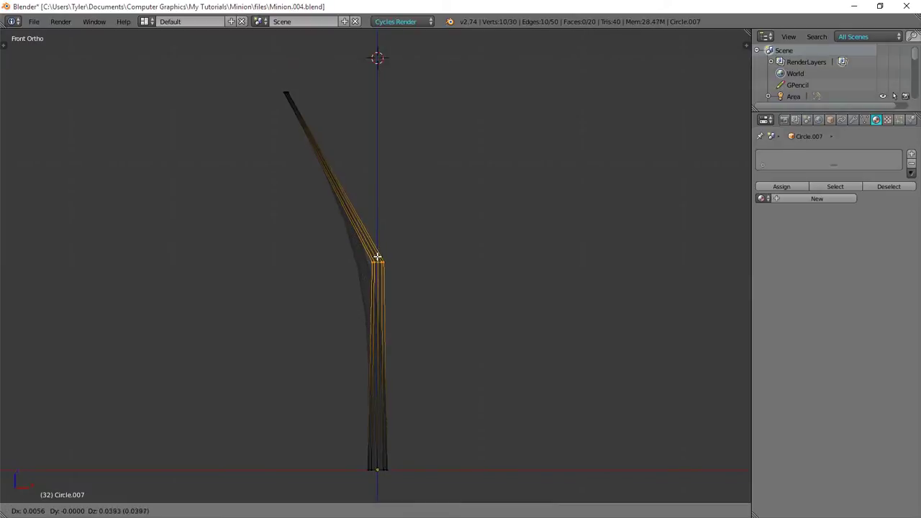
{"action": "left_click", "coordinate": [358, 248]}
{"action": "key", "text": "a"}
Step: Duplicate the bent strand in Object Mode and move the copy a short distance along positive X
{"action": "key", "text": "Tab"}
{"action": "scroll", "coordinate": [280, 254], "scroll_direction": "down", "scroll_amount": 4}
{"action": "key", "text": "shift+d"}
{"action": "right_click", "coordinate": [341, 248]}
{"action": "left_click_drag", "start_coordinate": [363, 357], "coordinate": [414, 357]}
Step: Straighten the second strand by moving its tip ring up and almost directly above its base
{"action": "key", "text": "Tab"}
{"action": "key", "text": "a"}
{"action": "key", "text": "c"}
{"action": "right_click", "coordinate": [328, 178]}
{"action": "key", "text": "a"}
{"action": "key", "text": "c"}
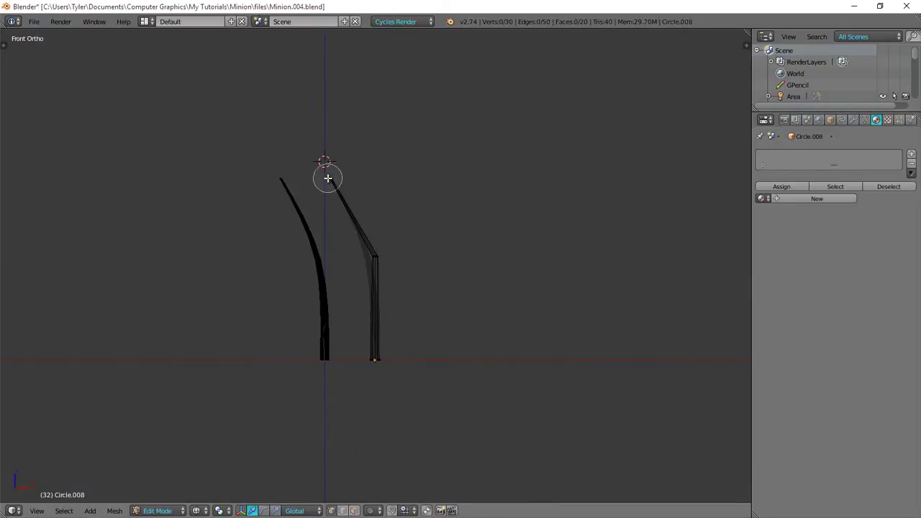
{"action": "left_click", "coordinate": [328, 178]}
{"action": "right_click", "coordinate": [331, 177]}
{"action": "key", "text": "g"}
{"action": "left_click", "coordinate": [374, 149]}
{"action": "key", "text": "a"}
{"action": "key", "text": "Tab"}
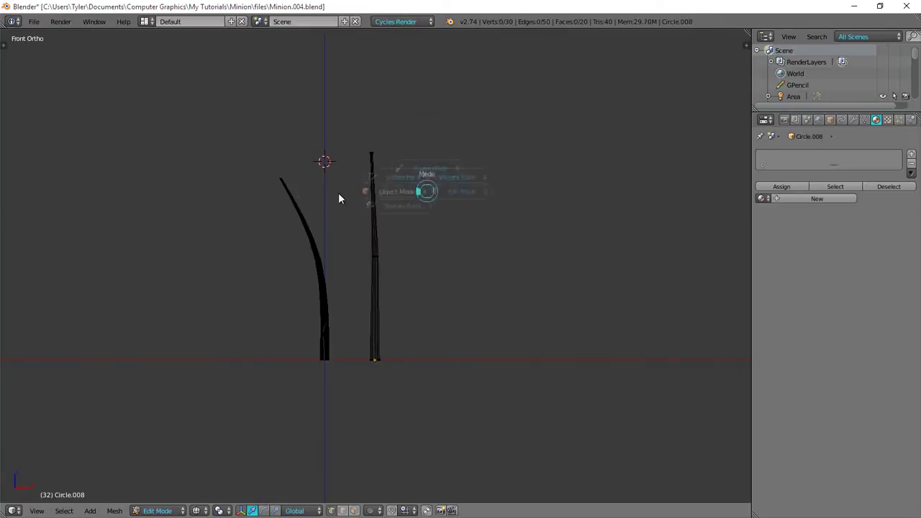
Step: Duplicate the straightened strand and move the copy further along positive X
{"action": "key", "text": "shift+d"}
{"action": "right_click", "coordinate": [416, 357]}
{"action": "left_click_drag", "start_coordinate": [417, 359], "coordinate": [495, 359]}
Step: Bend the third strand by moving its middle ring toward positive X and slightly up
{"action": "key", "text": "Tab"}
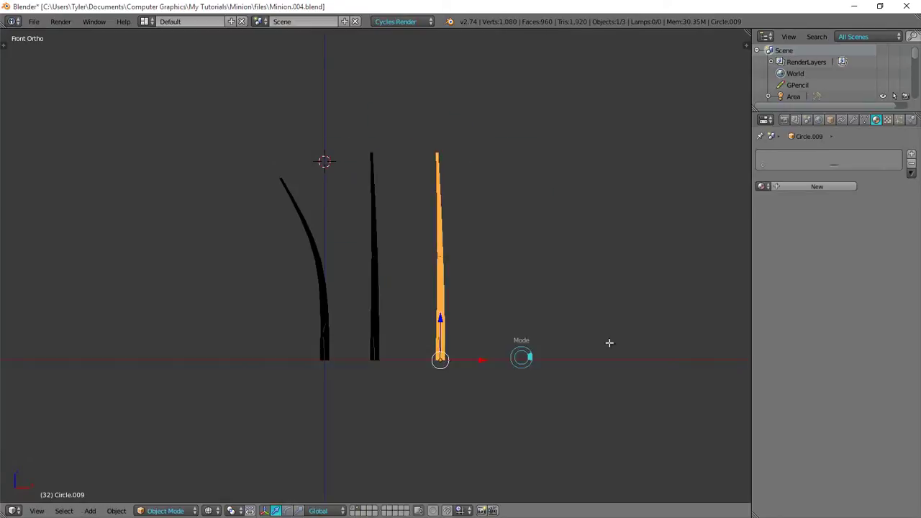
{"action": "key", "text": "a"}
{"action": "key", "text": "a"}
{"action": "key", "text": "c"}
{"action": "left_click", "coordinate": [450, 253]}
{"action": "right_click", "coordinate": [451, 251]}
{"action": "key", "text": "g"}
{"action": "left_click", "coordinate": [484, 218]}
Step: Move the third strand's tip ring toward negative X and slightly down
{"action": "key", "text": "a"}
{"action": "key", "text": "c"}
{"action": "left_click", "coordinate": [438, 150]}
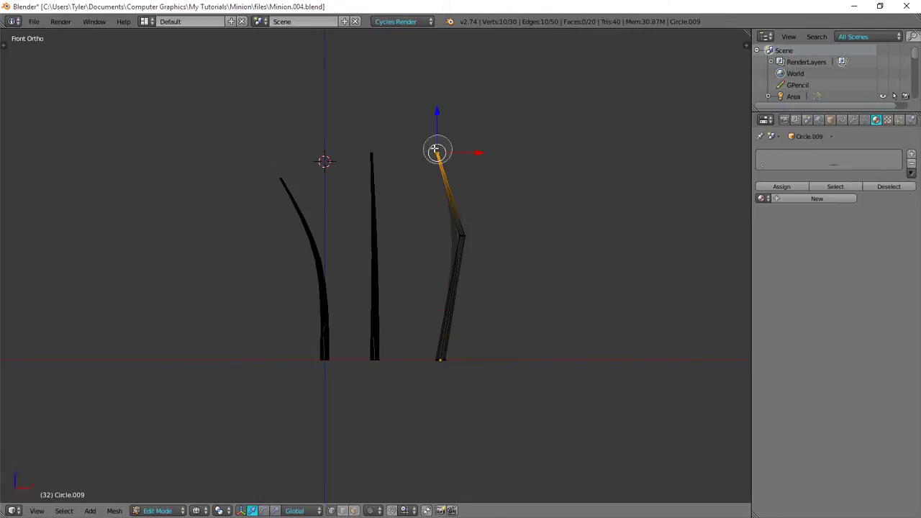
{"action": "key", "text": "g"}
{"action": "left_click", "coordinate": [413, 185]}
{"action": "key", "text": "a"}
{"action": "key", "text": "c"}
{"action": "left_click", "coordinate": [464, 231]}
{"action": "key", "text": "g"}
{"action": "left_click", "coordinate": [452, 214]}
{"action": "key", "text": "a"}
{"action": "key", "text": "c"}
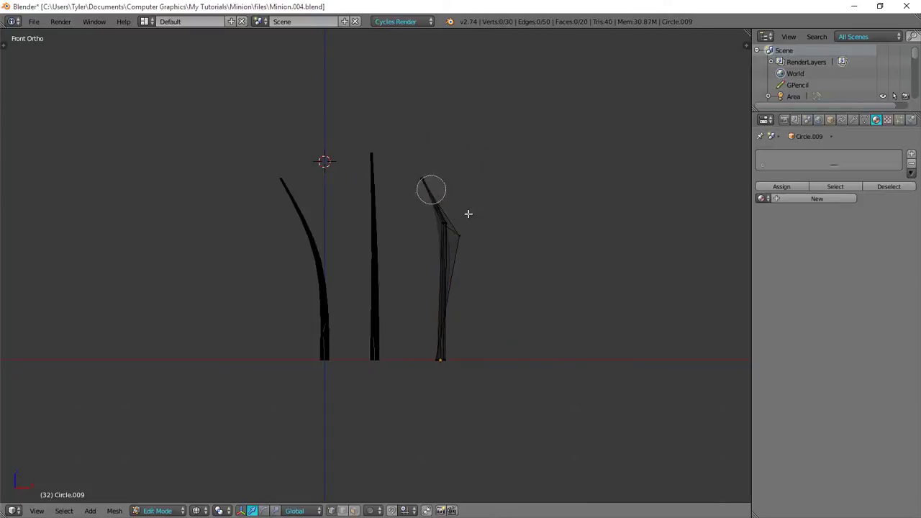
{"action": "key", "text": "ctrl+z"}
Step: Move the third strand's whole middle ring toward negative X until it sits almost directly above the base
{"action": "key", "text": "a"}
{"action": "key", "text": "c"}
{"action": "left_click", "coordinate": [461, 234]}
{"action": "key", "text": "g"}
{"action": "left_click", "coordinate": [435, 226]}
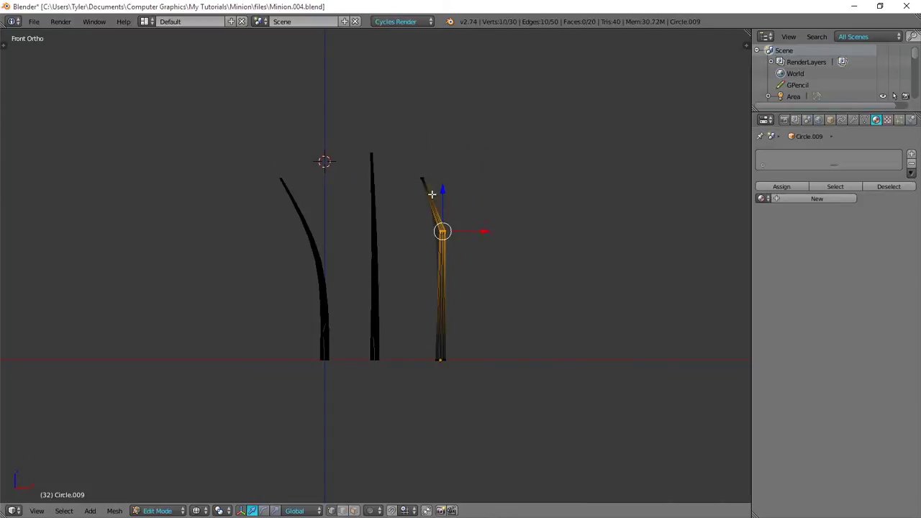
Step: Move the third strand's tip ring further toward negative X and slightly down to sharpen the upper bend
{"action": "key", "text": "a"}
{"action": "key", "text": "c"}
{"action": "left_click", "coordinate": [420, 182]}
{"action": "key", "text": "g"}
{"action": "left_click", "coordinate": [404, 192]}
{"action": "key", "text": "Tab"}
{"action": "key", "text": "Tab"}
Step: Duplicate the third strand's entire mesh in Edit Mode and move the copy along positive X
{"action": "key", "text": "a"}
{"action": "key", "text": "a"}
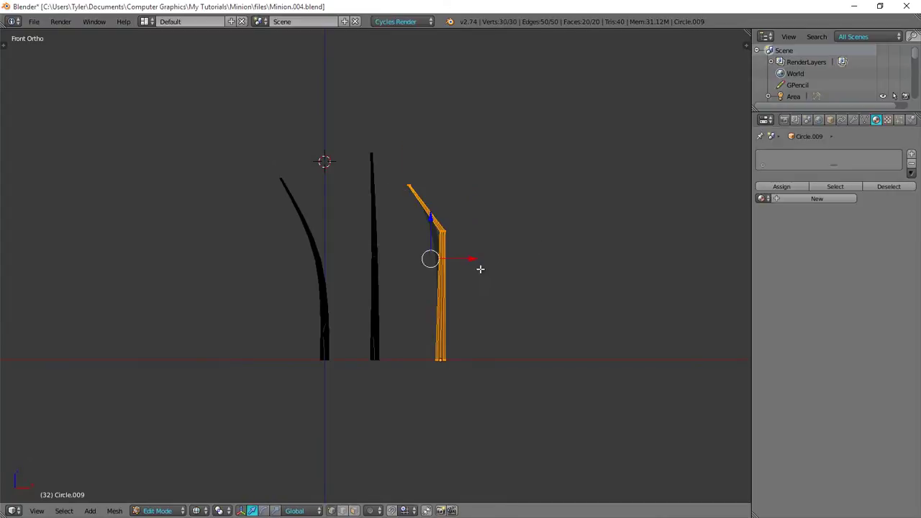
{"action": "key", "text": "shift+d"}
{"action": "key", "text": "x"}
{"action": "left_click", "coordinate": [539, 259]}
Step: Lower the copied strand's middle ring to shift its bend closer to the base
{"action": "key", "text": "a"}
{"action": "key", "text": "c"}
{"action": "left_click", "coordinate": [508, 233]}
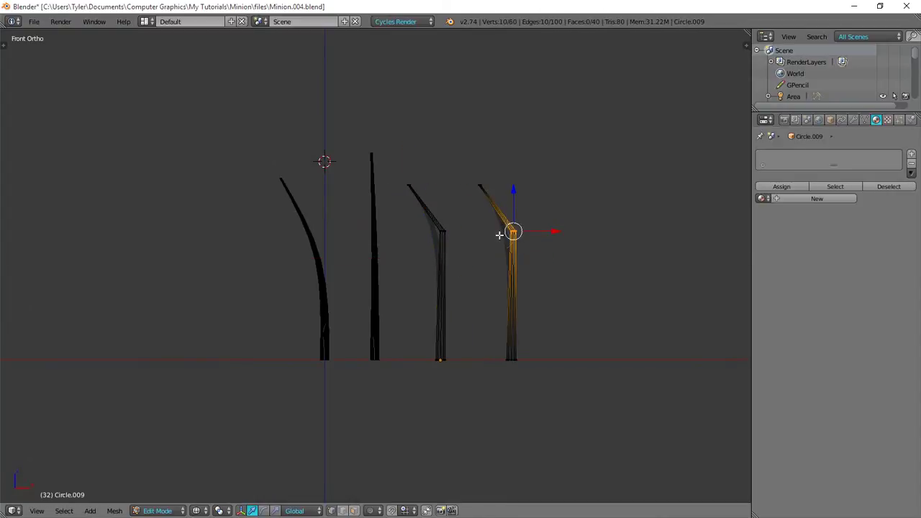
{"action": "key", "text": "g"}
{"action": "left_click", "coordinate": [500, 303]}
{"action": "key", "text": "a"}
{"action": "key", "text": "c"}
{"action": "left_click", "coordinate": [482, 185]}
{"action": "key", "text": "g"}
{"action": "right_click", "coordinate": [486, 239]}
Step: Undo the reshaping of the copied strand and its duplication inside the mesh
{"action": "key", "text": "ctrl+z"}
{"action": "key", "text": "ctrl+z"}
{"action": "key", "text": "ctrl+z"}
{"action": "key", "text": "ctrl+z"}
{"action": "key", "text": "ctrl+z"}
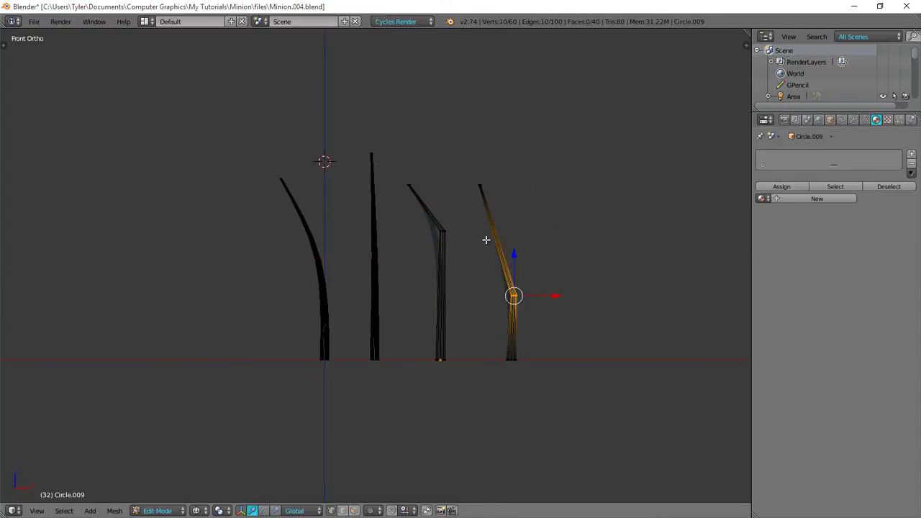
{"action": "key", "text": "ctrl+z"}
{"action": "key", "text": "g"}
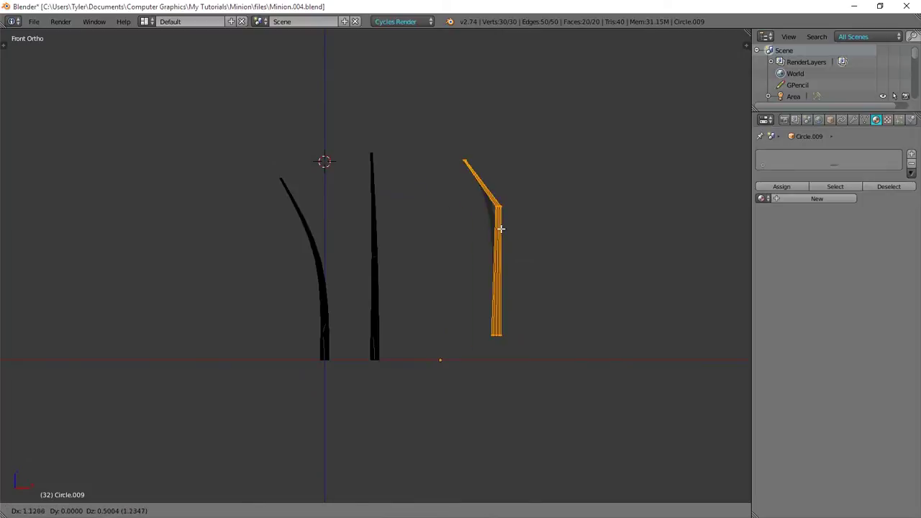
{"action": "right_click", "coordinate": [495, 231]}
Step: Duplicate the third strand's mesh in place, separate the selection into its own object, and return to Object Mode
{"action": "key", "text": "shift+d"}
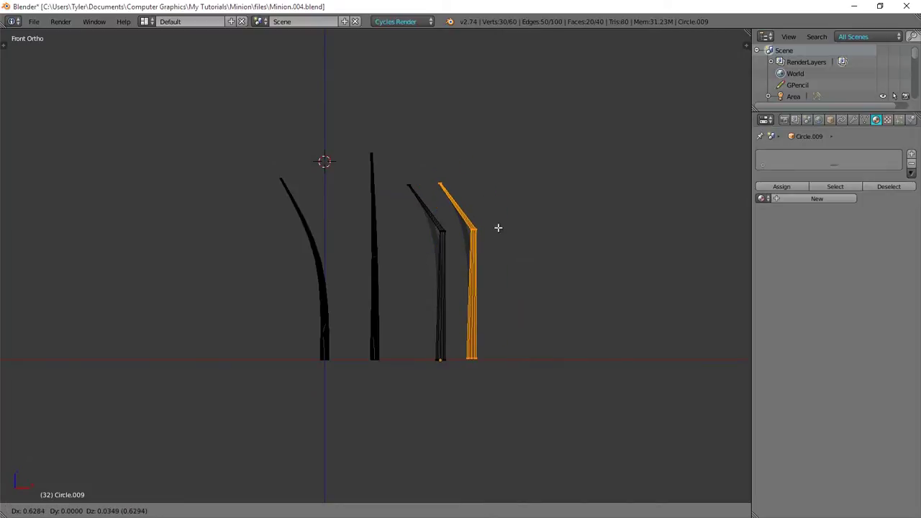
{"action": "right_click", "coordinate": [494, 224]}
{"action": "key", "text": "p"}
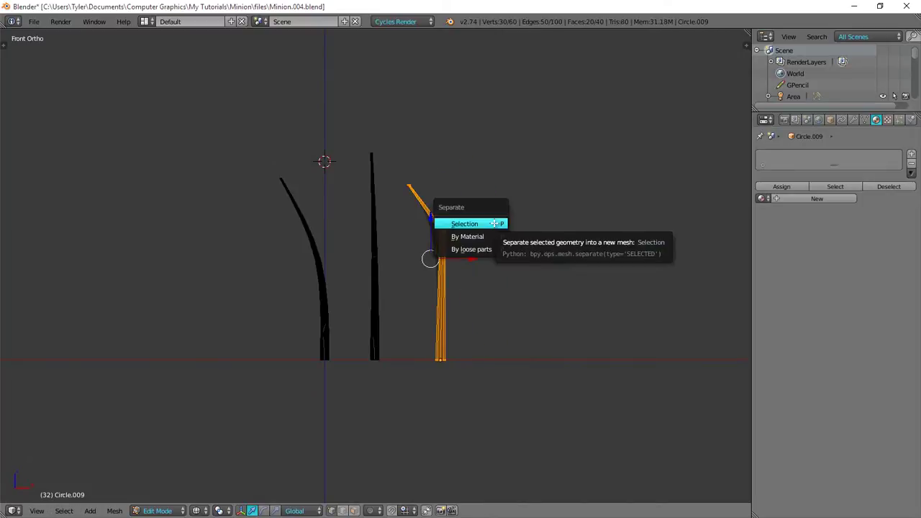
{"action": "left_click", "coordinate": [495, 224]}
{"action": "key", "text": "Tab"}
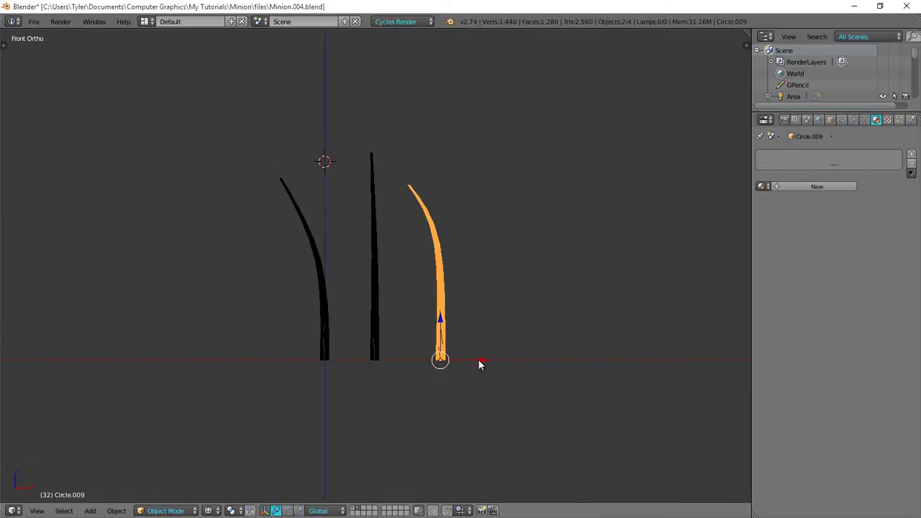
Step: Select the separated strand and move it along positive X to stand a short distance beside the third one
{"action": "left_click_drag", "start_coordinate": [479, 361], "coordinate": [534, 356]}
{"action": "right_click", "coordinate": [527, 366]}
{"action": "right_click", "coordinate": [446, 344]}
{"action": "right_click", "coordinate": [521, 357]}
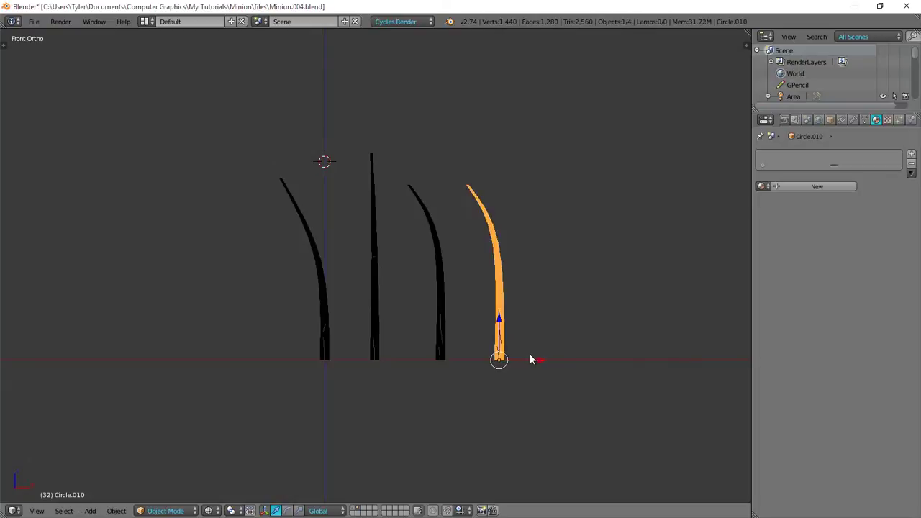
{"action": "middle_click_drag", "start_coordinate": [529, 355], "coordinate": [446, 261], "text": "shift"}
{"action": "scroll", "coordinate": [443, 260], "scroll_direction": "up", "scroll_amount": 4}
{"action": "left_click_drag", "start_coordinate": [479, 266], "coordinate": [461, 267]}
{"action": "scroll", "coordinate": [450, 268], "scroll_direction": "up", "scroll_amount": 5}
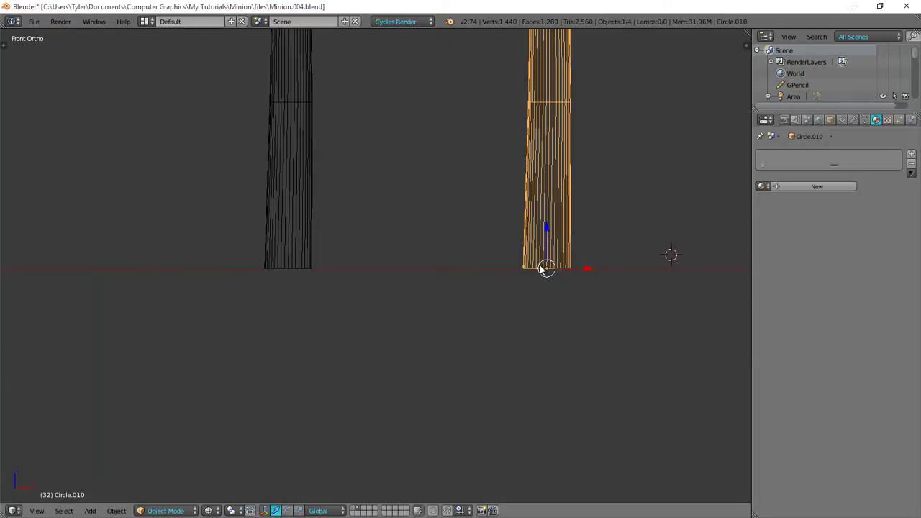
{"action": "scroll", "coordinate": [541, 270], "scroll_direction": "down", "scroll_amount": 6}
{"action": "scroll", "coordinate": [469, 269], "scroll_direction": "down", "scroll_amount": 3}
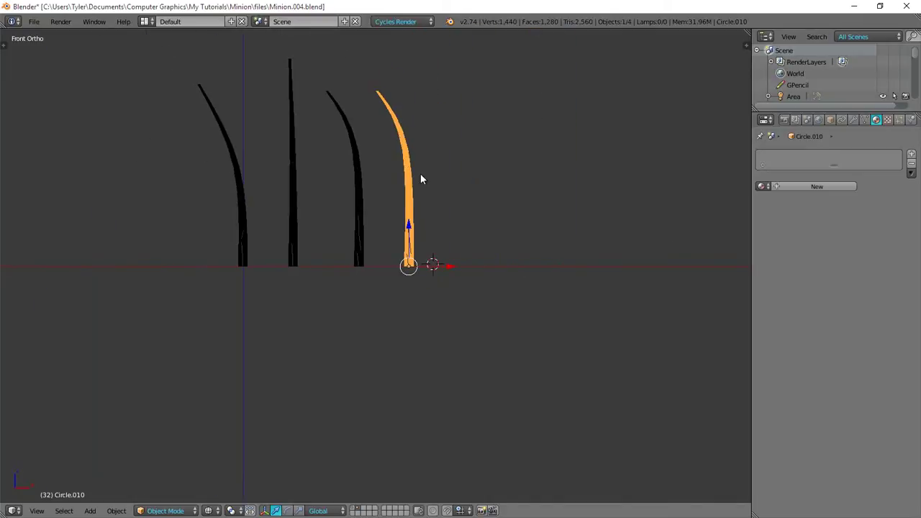
Step: Lower the fourth strand's middle ring in Edit Mode to bring its bend closer to the base
{"action": "scroll", "coordinate": [398, 224], "scroll_direction": "up", "scroll_amount": 3}
{"action": "middle_click_drag", "start_coordinate": [420, 174], "coordinate": [412, 260], "text": "shift"}
{"action": "scroll", "coordinate": [397, 224], "scroll_direction": "down", "scroll_amount": 3}
{"action": "key", "text": "Tab"}
{"action": "scroll", "coordinate": [412, 260], "scroll_direction": "up", "scroll_amount": 4}
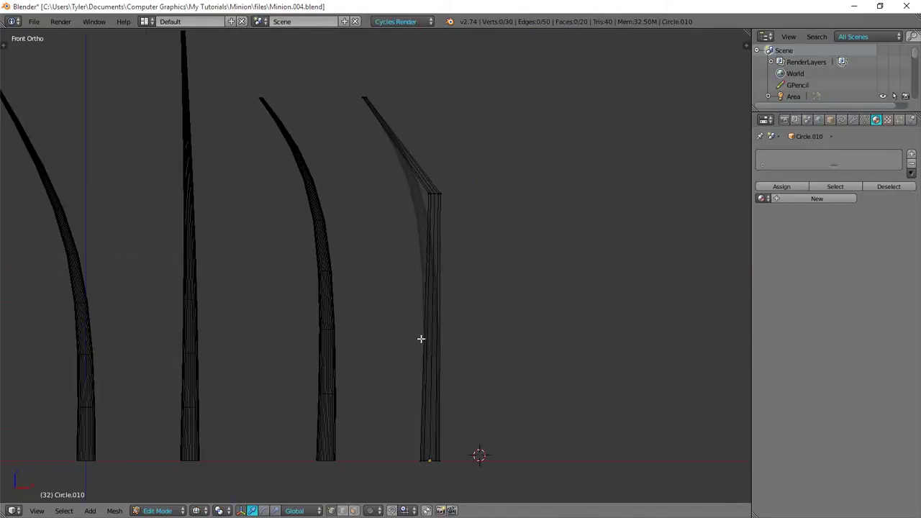
{"action": "scroll", "coordinate": [418, 335], "scroll_direction": "down", "scroll_amount": 1}
{"action": "key", "text": "c"}
{"action": "left_click", "coordinate": [430, 203]}
{"action": "right_click", "coordinate": [425, 207]}
{"action": "key", "text": "g"}
{"action": "left_click", "coordinate": [422, 266]}
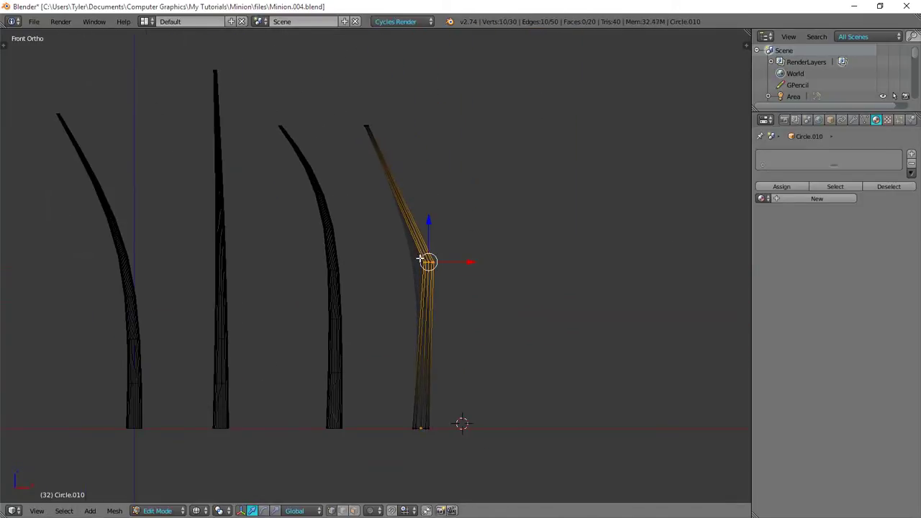
Step: Shorten the fourth strand by moving its tip ring down and slightly toward positive X, and return to Object Mode
{"action": "key", "text": "a"}
{"action": "key", "text": "c"}
{"action": "left_click", "coordinate": [362, 123]}
{"action": "right_click", "coordinate": [362, 123]}
{"action": "key", "text": "g"}
{"action": "left_click", "coordinate": [382, 202]}
{"action": "key", "text": "a"}
{"action": "key", "text": "Tab"}
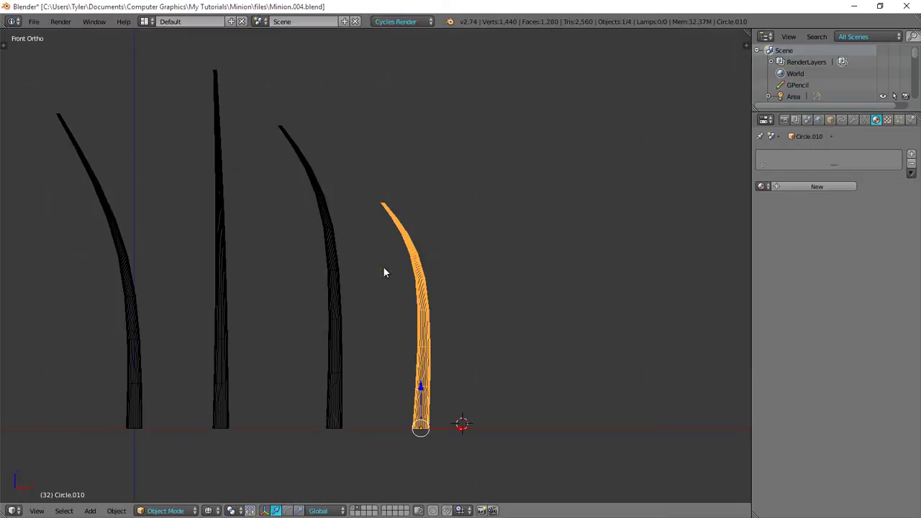
Step: Duplicate the short fourth strand and move the copy along positive X
{"action": "middle_click_drag", "start_coordinate": [411, 339], "coordinate": [405, 323], "text": "shift"}
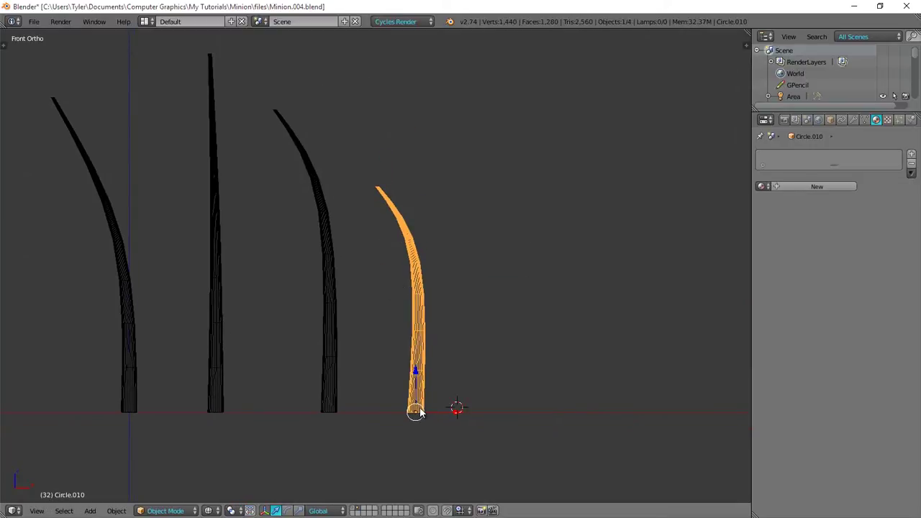
{"action": "scroll", "coordinate": [423, 372], "scroll_direction": "down", "scroll_amount": 1}
{"action": "left_click_drag", "start_coordinate": [446, 390], "coordinate": [553, 391]}
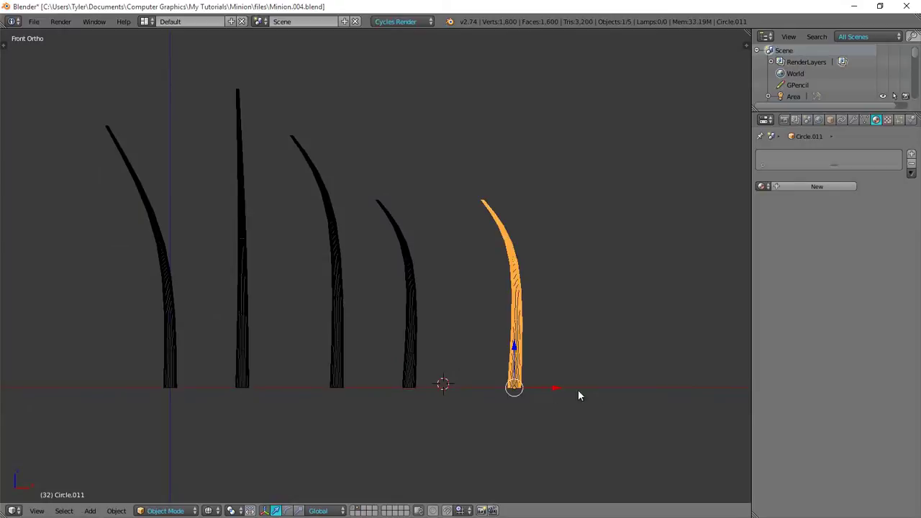
Step: Move the fifth strand's middle ring toward negative X and slightly down in Edit Mode
{"action": "key", "text": "Tab"}
{"action": "key", "text": "a"}
{"action": "key", "text": "a"}
{"action": "key", "text": "c"}
{"action": "left_click", "coordinate": [520, 249]}
{"action": "right_click", "coordinate": [519, 249]}
{"action": "key", "text": "g"}
{"action": "left_click", "coordinate": [496, 261]}
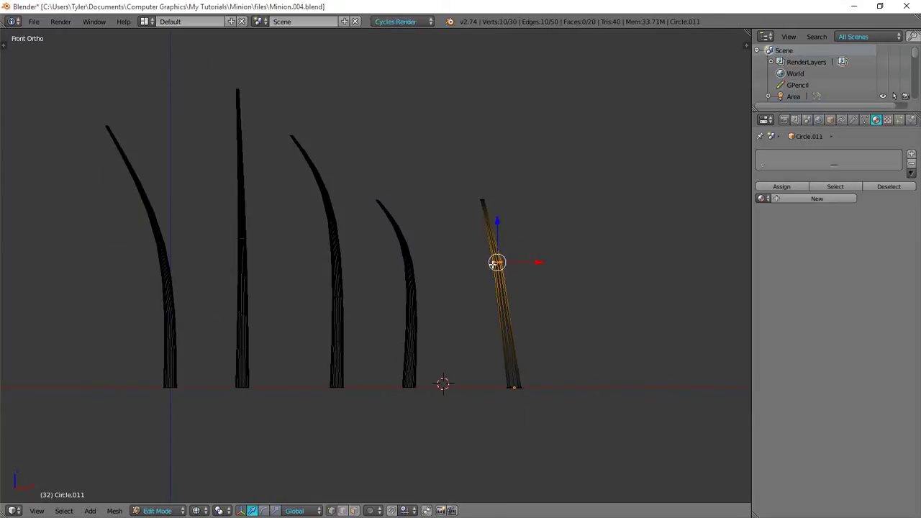
Step: Lengthen the fifth strand by moving its tip ring up and toward negative X, and return to Object Mode
{"action": "key", "text": "a"}
{"action": "key", "text": "c"}
{"action": "left_click", "coordinate": [487, 203]}
{"action": "key", "text": "g"}
{"action": "left_click", "coordinate": [435, 138]}
{"action": "key", "text": "Tab"}
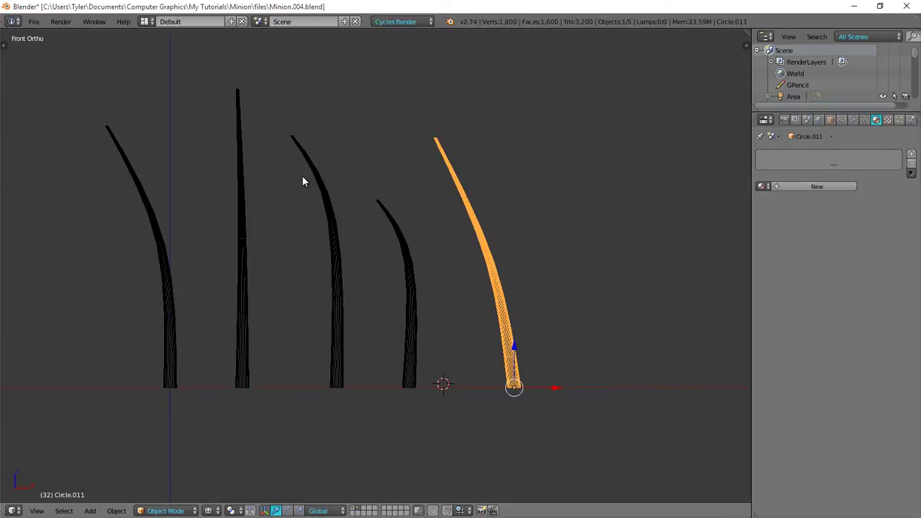
Step: Switch the viewport to solid shading and select all five strands
{"action": "key", "text": "z"}
{"action": "key", "text": "a"}
{"action": "scroll", "coordinate": [402, 310], "scroll_direction": "down", "scroll_amount": 2}
{"action": "middle_click_drag", "start_coordinate": [384, 287], "coordinate": [345, 296]}
{"action": "key", "text": "q"}
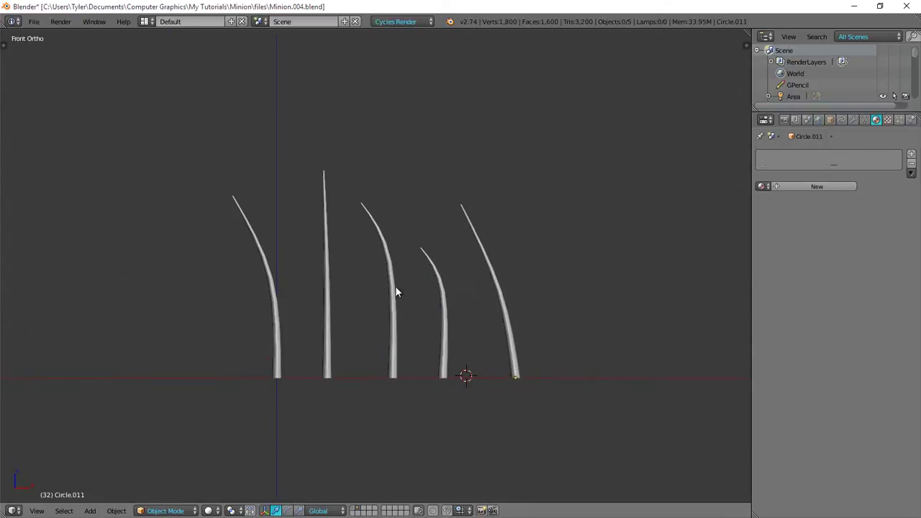
{"action": "right_click", "coordinate": [394, 288]}
{"action": "right_click", "coordinate": [330, 310]}
{"action": "right_click", "coordinate": [275, 317], "text": "shift"}
{"action": "right_click", "coordinate": [396, 318], "text": "shift"}
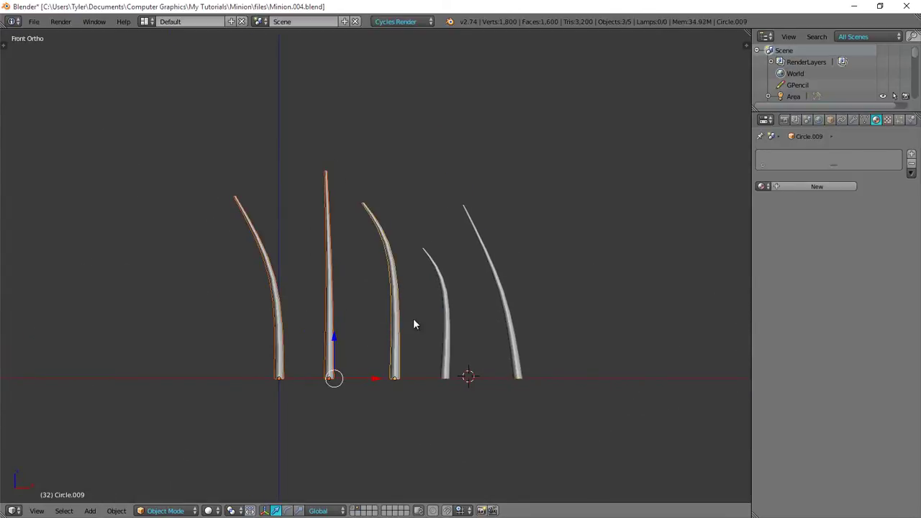
{"action": "right_click", "coordinate": [518, 315], "text": "shift"}
{"action": "middle_click_drag", "start_coordinate": [385, 279], "coordinate": [426, 281], "text": "shift"}
{"action": "key", "text": "m"}
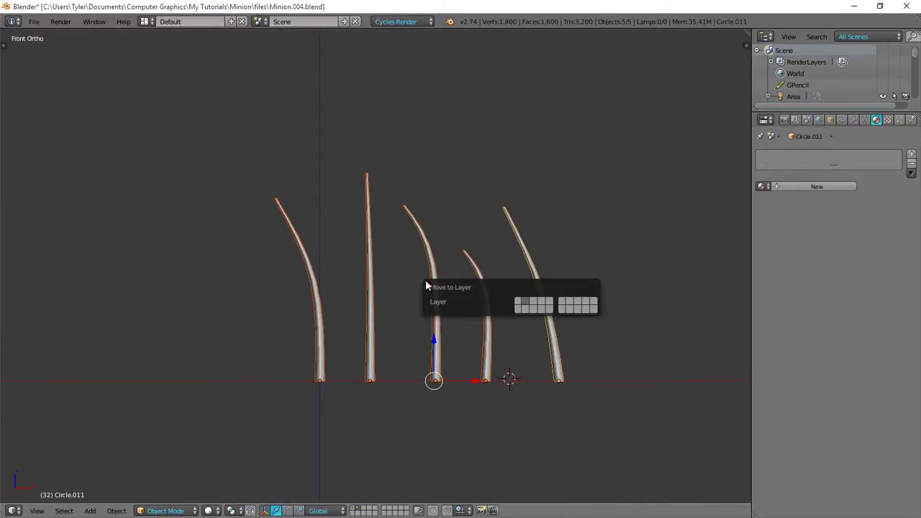
{"action": "key", "text": "a"}
{"action": "key", "text": "a"}
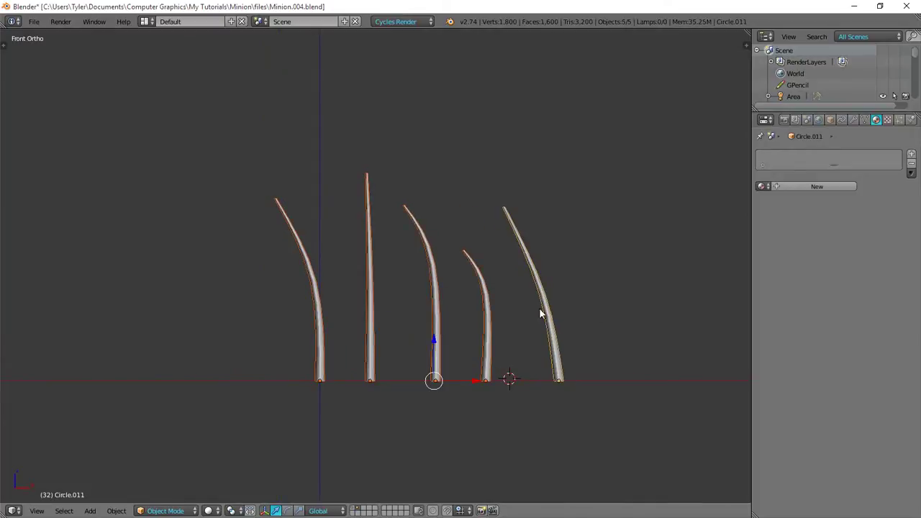
Step: Scale the five selected strands down to a small cluster and move them up and toward the Z axis
{"action": "key", "text": "s"}
{"action": "left_click", "coordinate": [464, 361]}
{"action": "key", "text": "g"}
{"action": "left_click", "coordinate": [409, 135]}
{"action": "key", "text": "s"}
{"action": "left_click", "coordinate": [404, 152]}
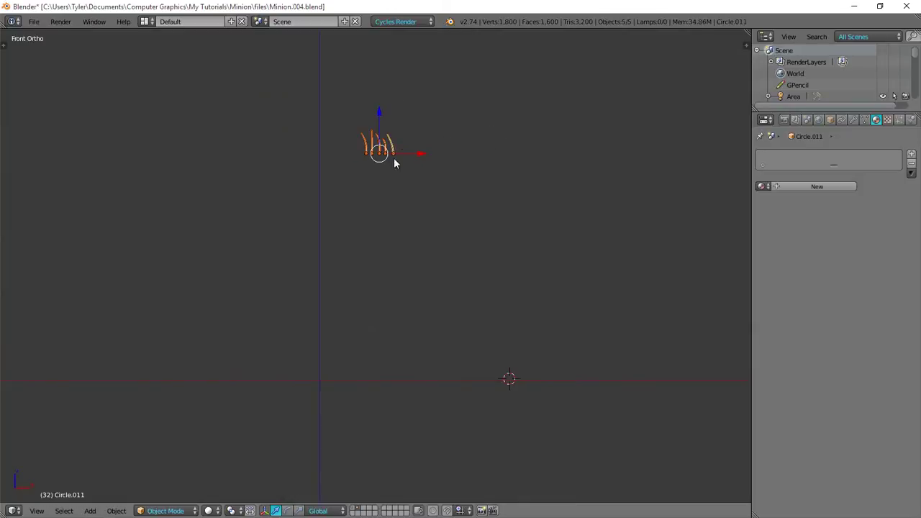
Step: Enable snapping with Face as the snap element and align rotation with the snapping target
{"action": "left_click", "coordinate": [448, 511]}
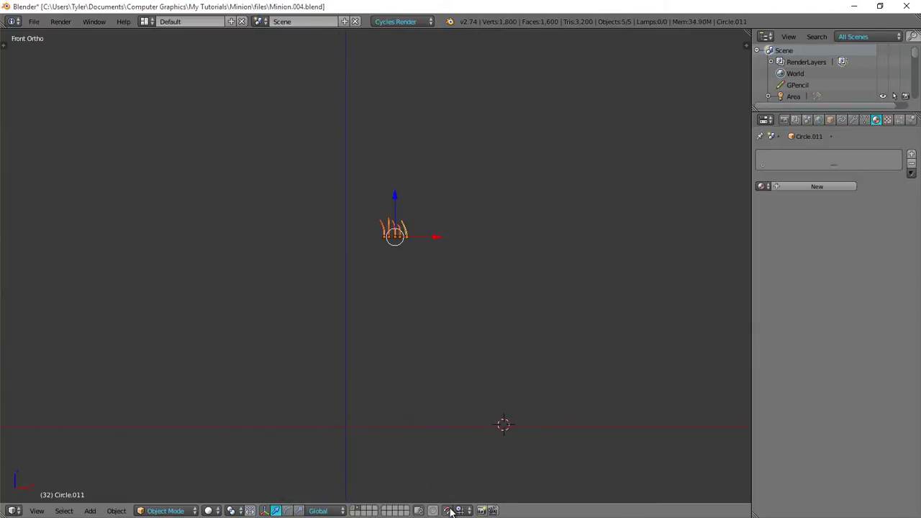
{"action": "left_click", "coordinate": [464, 511]}
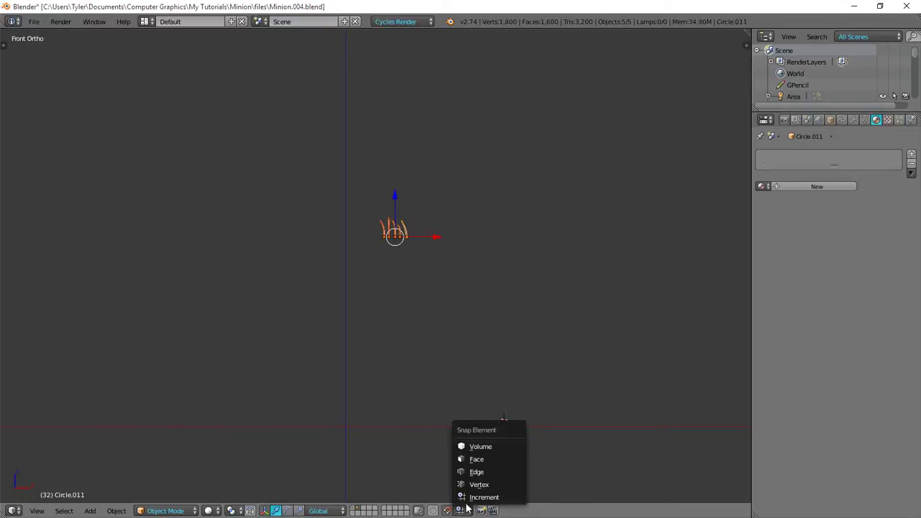
{"action": "left_click", "coordinate": [476, 460]}
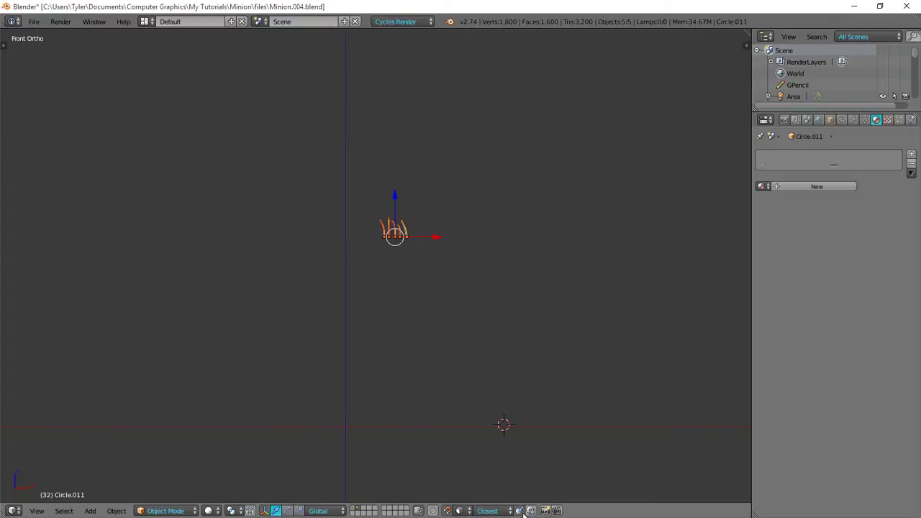
{"action": "left_click", "coordinate": [523, 513]}
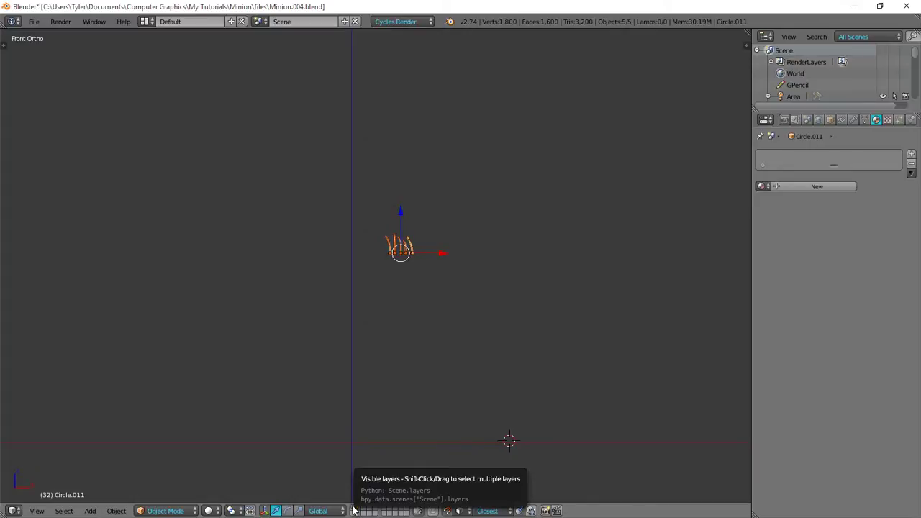
Step: Show the Minion's layer together with the hair layer and move the strands up above the head in front view
{"action": "left_click", "coordinate": [353, 510], "text": "shift"}
{"action": "middle_click_drag", "start_coordinate": [405, 239], "coordinate": [400, 308], "text": "shift"}
{"action": "left_click_drag", "start_coordinate": [397, 283], "coordinate": [405, 128]}
{"action": "middle_click_drag", "start_coordinate": [404, 174], "coordinate": [321, 209], "text": "shift"}
{"action": "scroll", "coordinate": [421, 225], "scroll_direction": "up", "scroll_amount": 2}
{"action": "key", "text": "KP_1"}
Step: Enlarge the five strands to more than twice their size
{"action": "key", "text": "s"}
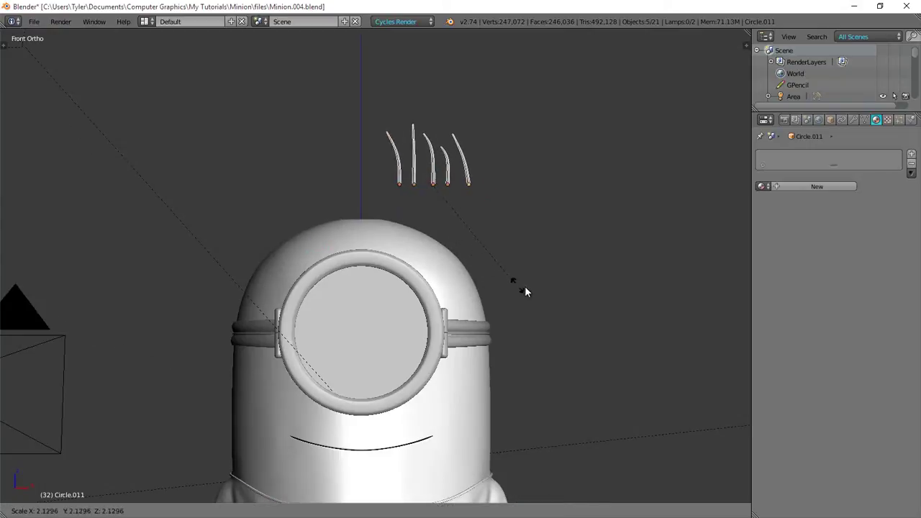
{"action": "left_click", "coordinate": [524, 286]}
{"action": "key", "text": "g"}
{"action": "right_click", "coordinate": [470, 305]}
{"action": "key", "text": "g"}
{"action": "right_click", "coordinate": [536, 191]}
Step: Center the strands just above the top of the head and scale them down to about 0.9
{"action": "key", "text": "g"}
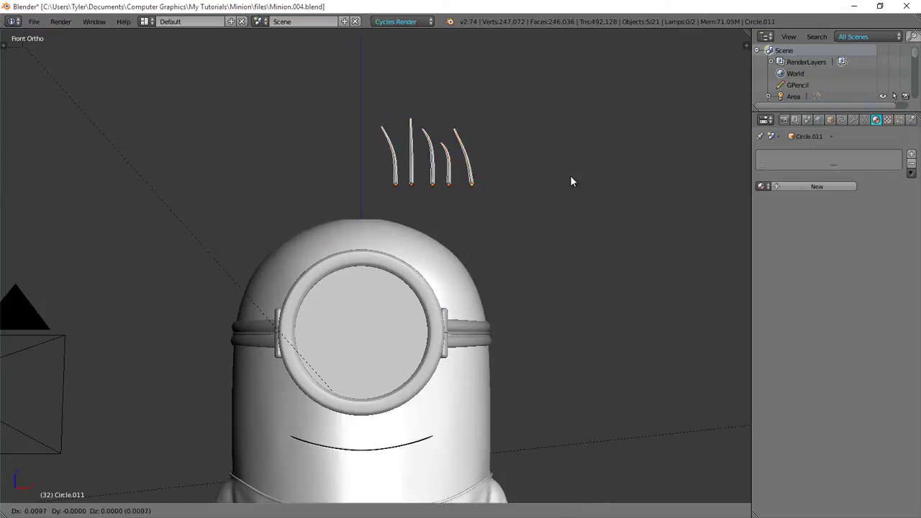
{"action": "left_click", "coordinate": [506, 191]}
{"action": "key", "text": "g"}
{"action": "left_click", "coordinate": [545, 203]}
{"action": "key", "text": "s"}
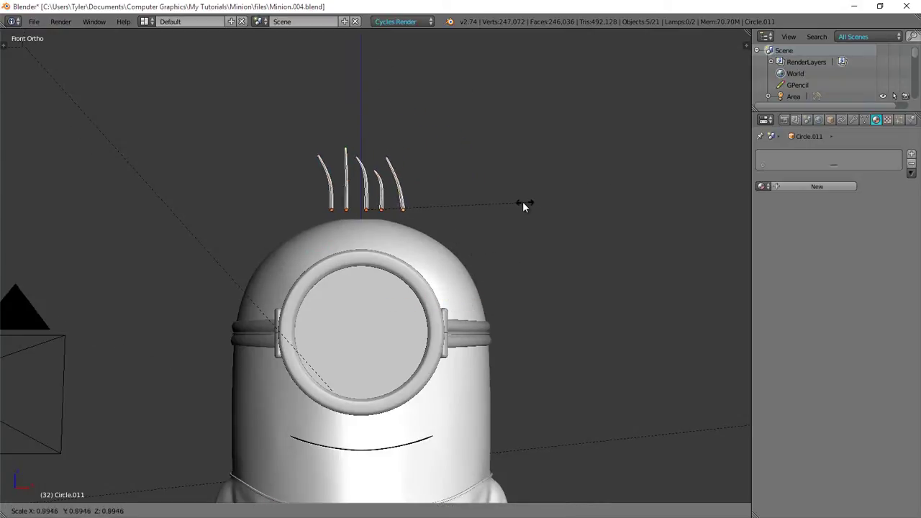
{"action": "left_click", "coordinate": [523, 202]}
{"action": "key", "text": "g"}
{"action": "left_click", "coordinate": [522, 204]}
{"action": "middle_click_drag", "start_coordinate": [522, 204], "coordinate": [461, 230]}
{"action": "key", "text": "KP_1"}
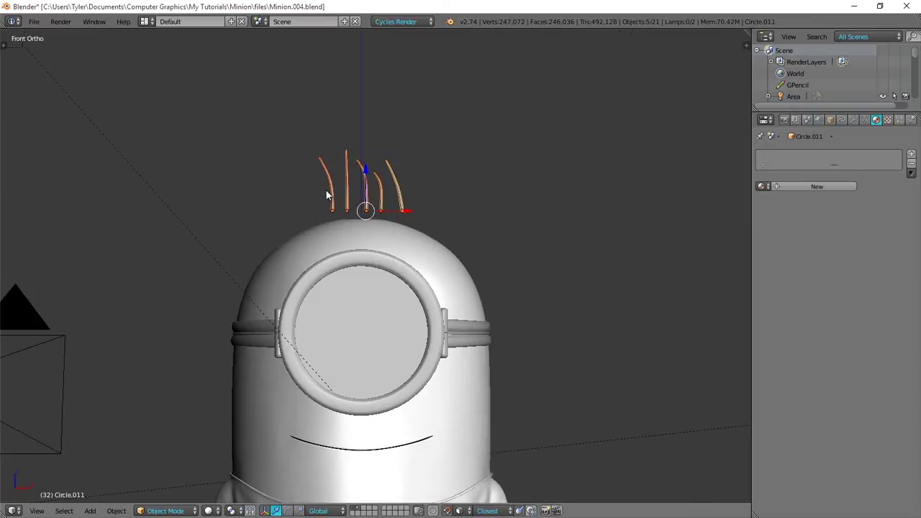
Step: Snap the first bent strand onto the head's surface on the negative X side of the crown
{"action": "middle_click_drag", "start_coordinate": [287, 204], "coordinate": [391, 266]}
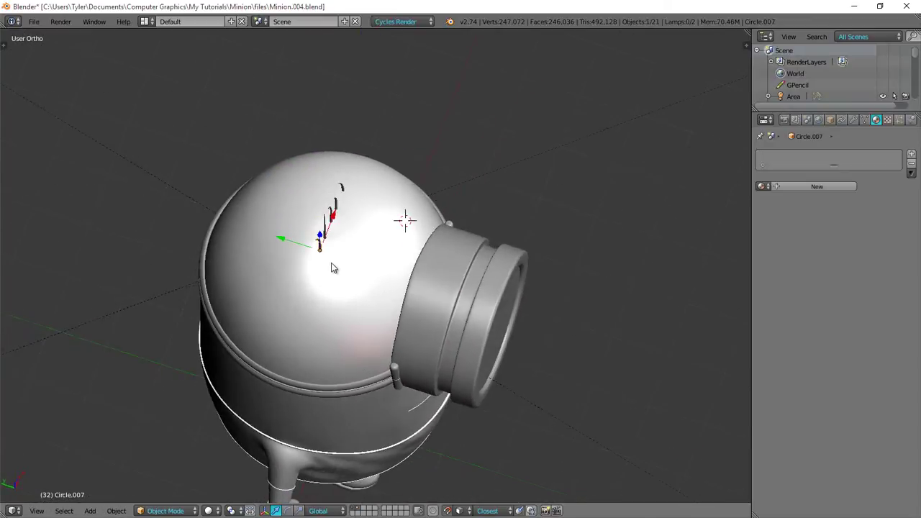
{"action": "key", "text": "g"}
{"action": "left_click", "coordinate": [339, 301]}
{"action": "middle_click_drag", "start_coordinate": [339, 301], "coordinate": [351, 248]}
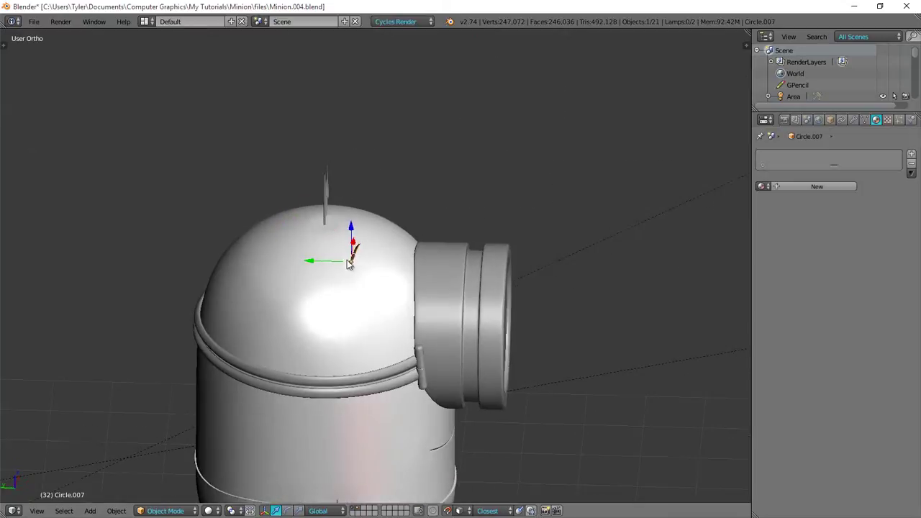
Step: Duplicate the snapped strand twice toward the back of the head and rotate the first copy to follow the curve
{"action": "key", "text": "shift+d"}
{"action": "left_click", "coordinate": [306, 243]}
{"action": "key", "text": "r"}
{"action": "left_click", "coordinate": [290, 260]}
{"action": "middle_click_drag", "start_coordinate": [290, 260], "coordinate": [380, 123]}
{"action": "key", "text": "shift+d"}
{"action": "left_click", "coordinate": [302, 315]}
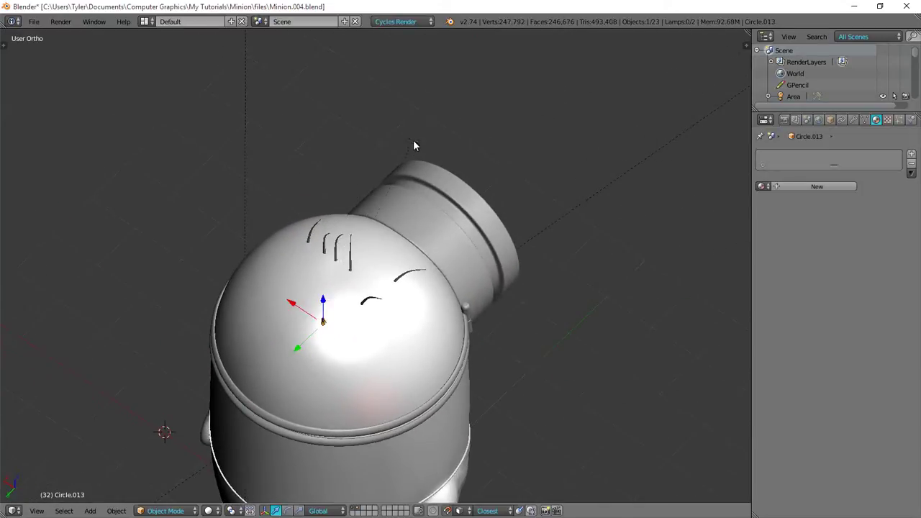
Step: Place three more duplicates of a bent strand at different spots around the crown
{"action": "right_click", "coordinate": [394, 236]}
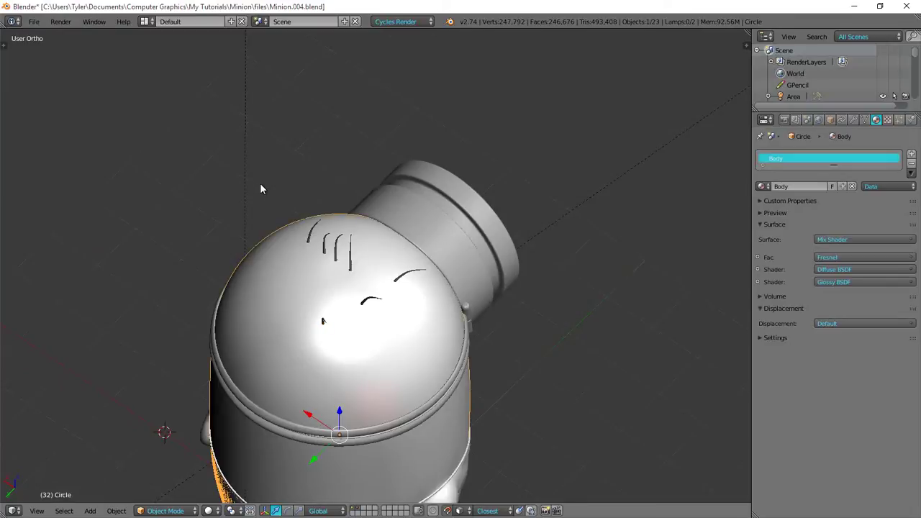
{"action": "key", "text": "ctrl+z"}
{"action": "middle_click_drag", "start_coordinate": [468, 185], "coordinate": [381, 306]}
{"action": "right_click", "coordinate": [322, 220]}
{"action": "key", "text": "shift+d"}
{"action": "left_click", "coordinate": [348, 246]}
{"action": "key", "text": "shift+d"}
{"action": "left_click", "coordinate": [288, 190]}
{"action": "key", "text": "shift+d"}
{"action": "left_click", "coordinate": [298, 269]}
{"action": "middle_click_drag", "start_coordinate": [298, 269], "coordinate": [363, 188]}
Step: Delete the surplus strands around the top of the head
{"action": "scroll", "coordinate": [313, 170], "scroll_direction": "up", "scroll_amount": 2}
{"action": "key", "text": "x"}
{"action": "left_click", "coordinate": [320, 209]}
{"action": "right_click", "coordinate": [280, 177]}
{"action": "middle_click_drag", "start_coordinate": [284, 177], "coordinate": [309, 148]}
{"action": "key", "text": "x"}
{"action": "left_click", "coordinate": [383, 115]}
{"action": "right_click", "coordinate": [337, 144]}
{"action": "right_click", "coordinate": [353, 148], "text": "shift"}
{"action": "key", "text": "x"}
{"action": "left_click", "coordinate": [328, 142]}
Step: Select all eight remaining strands on the head and scale them down
{"action": "key", "text": "b"}
{"action": "left_click_drag", "start_coordinate": [251, 122], "coordinate": [462, 235]}
{"action": "middle_click_drag", "start_coordinate": [484, 199], "coordinate": [432, 223]}
{"action": "key", "text": "b"}
{"action": "left_click_drag", "start_coordinate": [561, 141], "coordinate": [679, 308]}
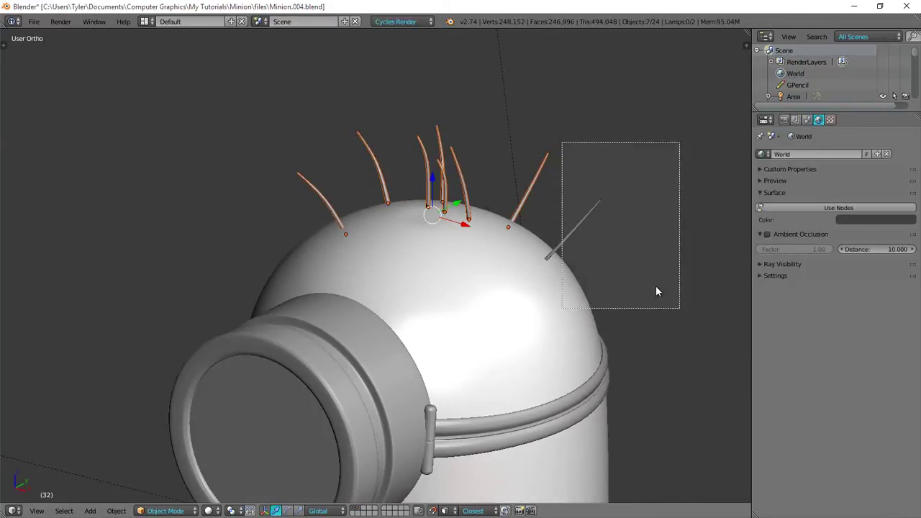
{"action": "middle_click_drag", "start_coordinate": [602, 281], "coordinate": [676, 279]}
{"action": "key", "text": "s"}
{"action": "right_click", "coordinate": [602, 268]}
Step: Scale the eight selected strands down once more, then deselect them
{"action": "key", "text": "b"}
{"action": "middle_click_drag", "start_coordinate": [510, 235], "coordinate": [604, 290]}
{"action": "middle_click_drag", "start_coordinate": [605, 291], "coordinate": [644, 173]}
{"action": "scroll", "coordinate": [643, 170], "scroll_direction": "up", "scroll_amount": 4}
{"action": "left_click", "coordinate": [587, 191]}
{"action": "scroll", "coordinate": [586, 198], "scroll_direction": "down", "scroll_amount": 3}
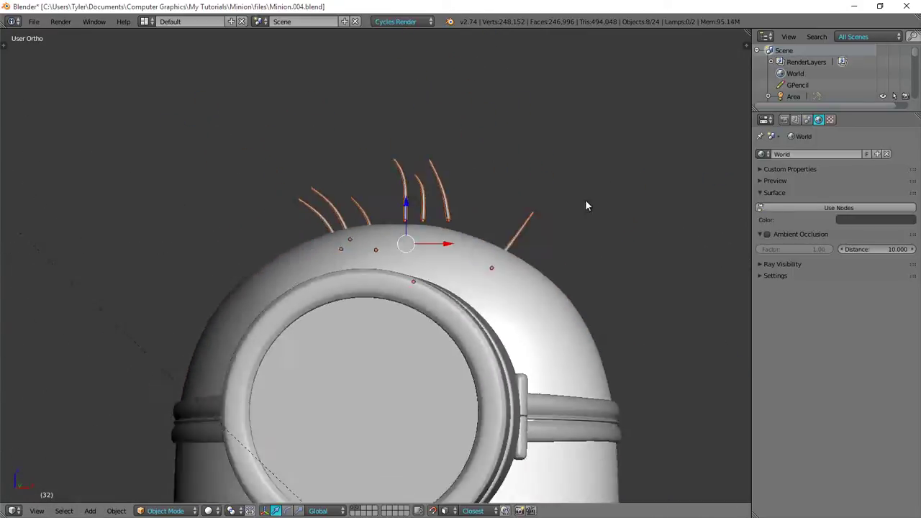
{"action": "key", "text": "s"}
{"action": "middle_click_drag", "start_coordinate": [726, 162], "coordinate": [597, 159]}
{"action": "left_click", "coordinate": [669, 154]}
{"action": "key", "text": "a"}
{"action": "middle_click_drag", "start_coordinate": [425, 193], "coordinate": [532, 206]}
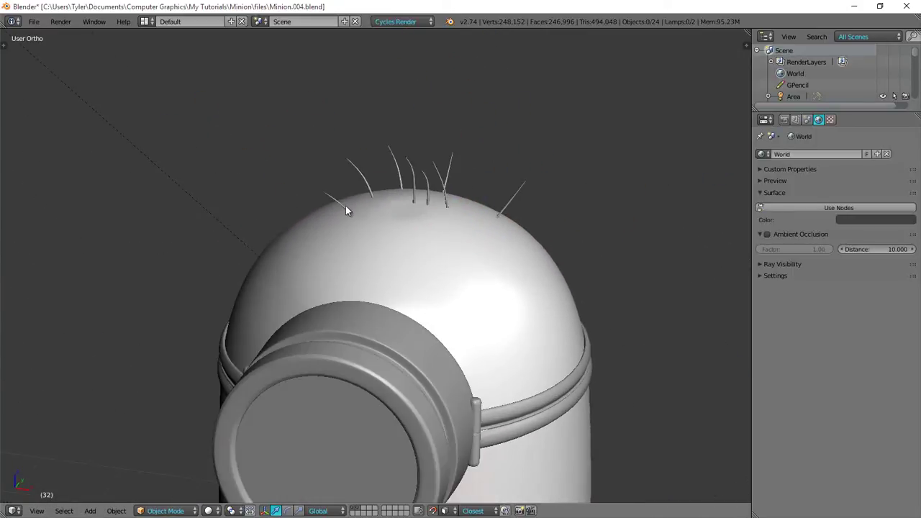
Step: Move the outermost strand on the negative X side to a new spot on the head's surface
{"action": "right_click", "coordinate": [345, 205]}
{"action": "middle_click_drag", "start_coordinate": [314, 225], "coordinate": [396, 248]}
{"action": "key", "text": "g"}
{"action": "left_click", "coordinate": [315, 285]}
{"action": "middle_click_drag", "start_coordinate": [295, 285], "coordinate": [403, 310]}
Step: Duplicate the strand behind the crown farther toward the back of the head and rotate the copy outward
{"action": "right_click", "coordinate": [290, 278]}
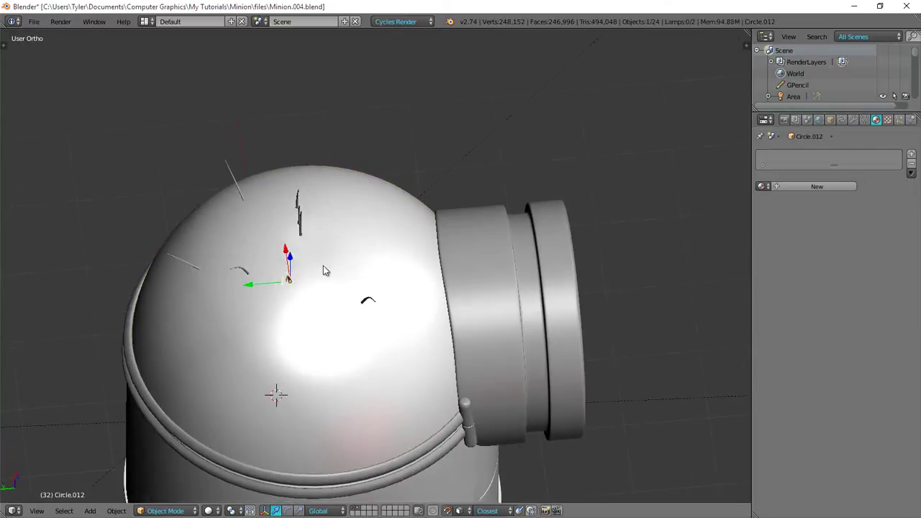
{"action": "key", "text": "shift+d"}
{"action": "middle_click_drag", "start_coordinate": [248, 309], "coordinate": [353, 297]}
{"action": "key", "text": "r"}
{"action": "left_click", "coordinate": [635, 301]}
Step: Move one strand farther down the negative X side at the back and another from the crown toward the back
{"action": "right_click", "coordinate": [366, 338]}
{"action": "key", "text": "g"}
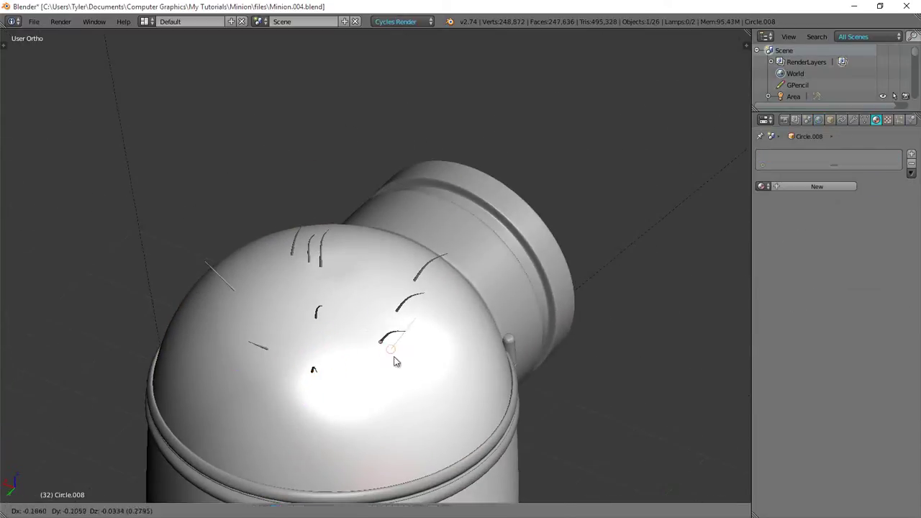
{"action": "left_click", "coordinate": [400, 370]}
{"action": "right_click", "coordinate": [331, 262]}
{"action": "right_click", "coordinate": [321, 260]}
{"action": "key", "text": "g"}
{"action": "left_click", "coordinate": [343, 335]}
Step: Add another copy of the moved strand lower on the back of the head and rotate it outward
{"action": "key", "text": "shift+d"}
{"action": "left_click", "coordinate": [267, 407]}
{"action": "key", "text": "r"}
{"action": "middle_click_drag", "start_coordinate": [267, 407], "coordinate": [381, 352]}
{"action": "left_click", "coordinate": [634, 363]}
Step: Rotate the strands on the back of the head so they lean away from the surface
{"action": "right_click", "coordinate": [365, 354]}
{"action": "key", "text": "r"}
{"action": "left_click", "coordinate": [627, 386]}
{"action": "middle_click_drag", "start_coordinate": [460, 358], "coordinate": [425, 349]}
{"action": "key", "text": "r"}
{"action": "middle_click_drag", "start_coordinate": [359, 330], "coordinate": [446, 317]}
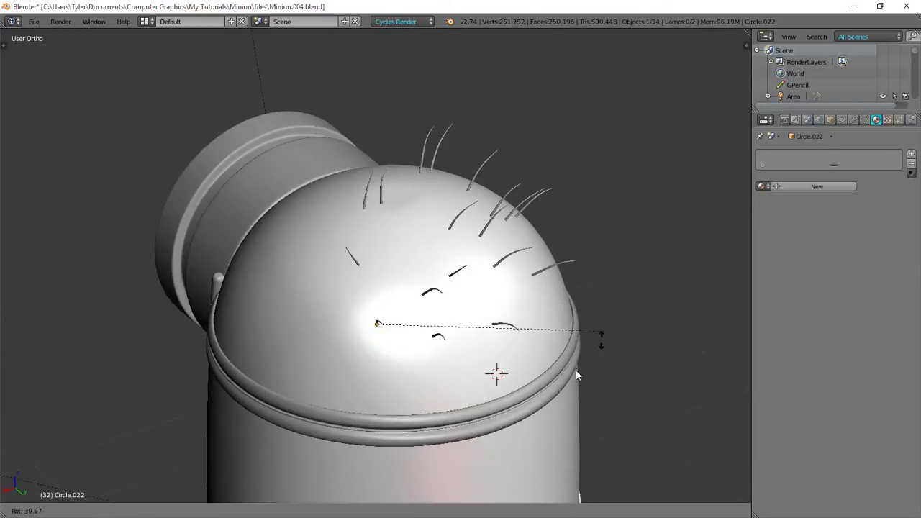
Step: Duplicate strands across the positive X side of the head, rotating a copy outward between placements
{"action": "key", "text": "shift+d"}
{"action": "key", "text": "shift+d"}
{"action": "left_click", "coordinate": [405, 306]}
{"action": "key", "text": "r"}
{"action": "left_click", "coordinate": [643, 337]}
{"action": "key", "text": "shift+d"}
{"action": "left_click", "coordinate": [338, 326]}
{"action": "key", "text": "shift+d"}
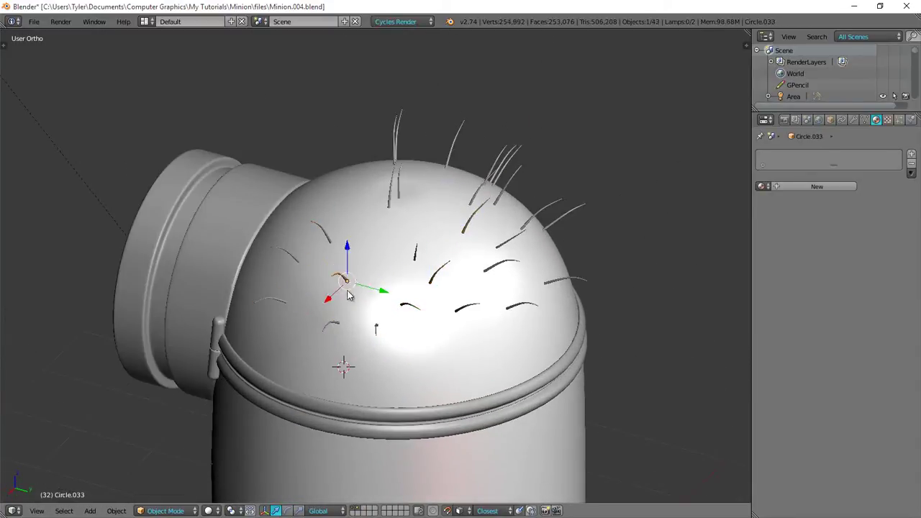
Step: Rotate the new strand on the positive X side near the goggles and place another copy beside it
{"action": "middle_click_drag", "start_coordinate": [348, 293], "coordinate": [368, 316]}
{"action": "middle_click_drag", "start_coordinate": [367, 231], "coordinate": [439, 234]}
{"action": "key", "text": "r"}
{"action": "left_click", "coordinate": [451, 62]}
{"action": "middle_click_drag", "start_coordinate": [431, 266], "coordinate": [367, 303]}
{"action": "key", "text": "shift+d"}
{"action": "left_click", "coordinate": [364, 326]}
Step: Rotate the strand behind the goggles, near the front of the crown, to a different direction
{"action": "right_click", "coordinate": [349, 266]}
{"action": "key", "text": "r"}
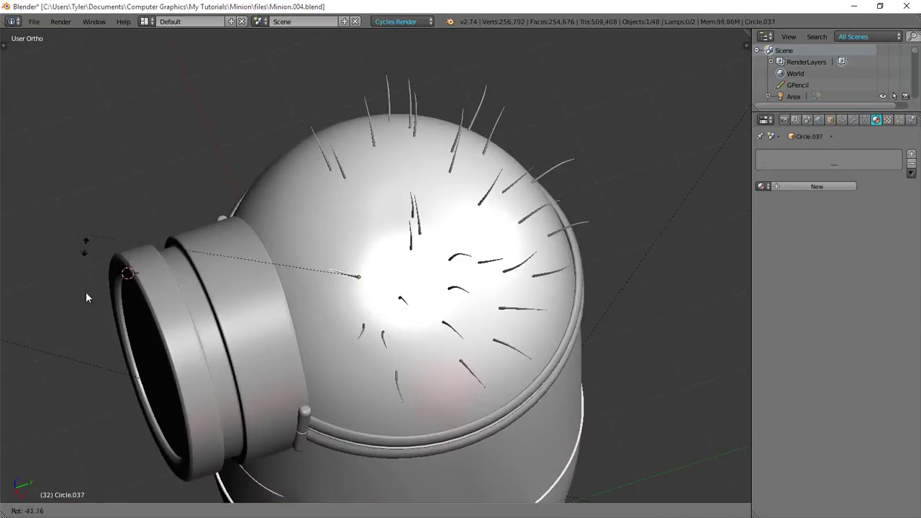
{"action": "key", "text": "r"}
{"action": "left_click", "coordinate": [619, 406]}
Step: Delete one unwanted strand and rotate the strand on the front negative X side of the crown outward
{"action": "middle_click_drag", "start_coordinate": [497, 288], "coordinate": [532, 180]}
{"action": "key", "text": "x"}
{"action": "key", "text": "Return"}
{"action": "right_click", "coordinate": [396, 155]}
{"action": "middle_click_drag", "start_coordinate": [361, 144], "coordinate": [461, 122]}
{"action": "key", "text": "r"}
{"action": "left_click", "coordinate": [587, 79]}
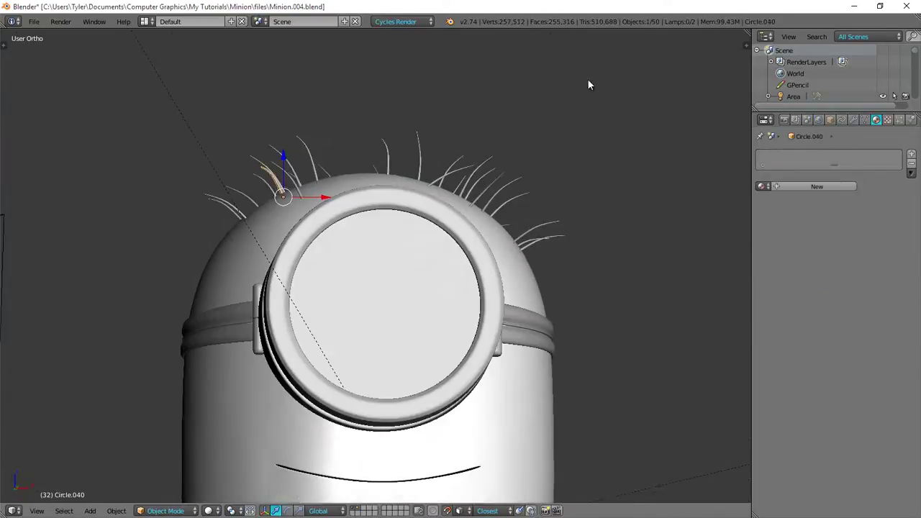
Step: Place further copies of that strand near the top of the head and rotate the newest one
{"action": "middle_click_drag", "start_coordinate": [287, 166], "coordinate": [339, 194]}
{"action": "key", "text": "shift+d"}
{"action": "key", "text": "shift+d"}
{"action": "middle_click_drag", "start_coordinate": [425, 179], "coordinate": [353, 188]}
{"action": "left_click", "coordinate": [407, 171]}
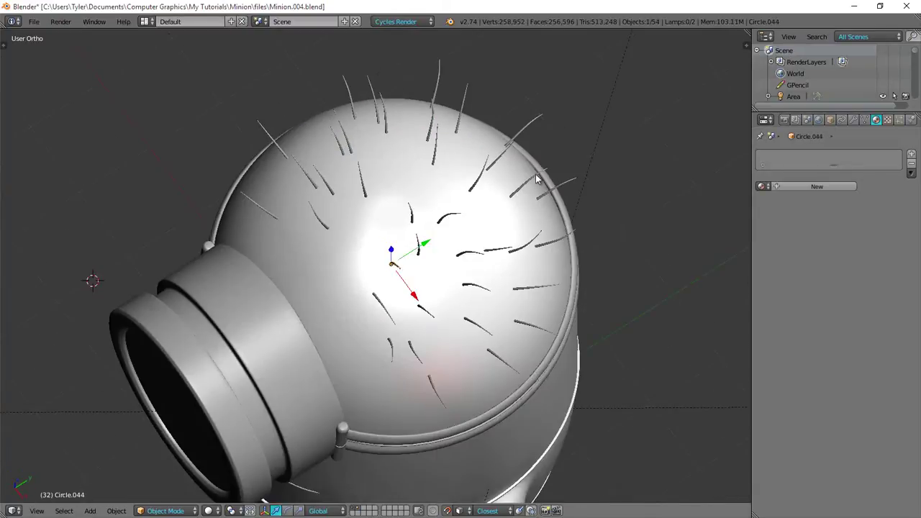
{"action": "key", "text": "r"}
{"action": "left_click", "coordinate": [543, 184]}
Step: Rotate a strand at the top of the crown by about 164 degrees and adjust its tilt from another angle
{"action": "middle_click_drag", "start_coordinate": [536, 183], "coordinate": [482, 188]}
{"action": "key", "text": "r"}
{"action": "right_click", "coordinate": [435, 257]}
{"action": "key", "text": "r"}
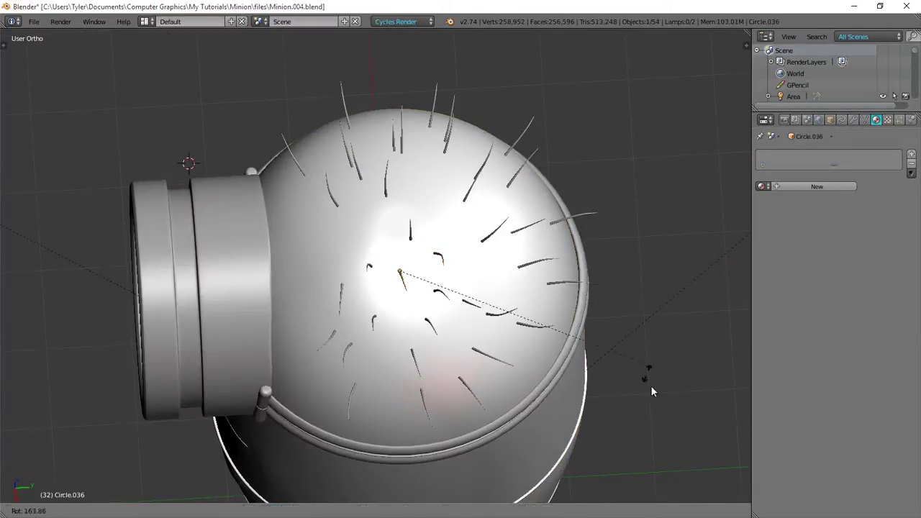
{"action": "left_click", "coordinate": [651, 386]}
{"action": "middle_click_drag", "start_coordinate": [292, 227], "coordinate": [400, 174]}
{"action": "key", "text": "r"}
{"action": "left_click", "coordinate": [606, 110]}
Step: Move the strand at the center of the crown to a new spot and rotate it
{"action": "middle_click_drag", "start_coordinate": [460, 158], "coordinate": [413, 245]}
{"action": "key", "text": "g"}
{"action": "left_click", "coordinate": [414, 247]}
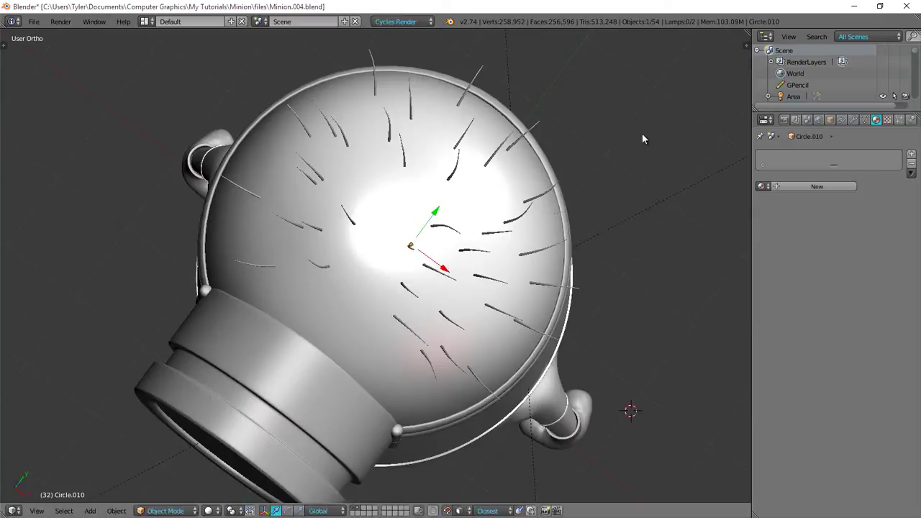
{"action": "middle_click_drag", "start_coordinate": [642, 187], "coordinate": [584, 116]}
{"action": "key", "text": "r"}
{"action": "left_click", "coordinate": [636, 173]}
{"action": "key", "text": "a"}
Step: Duplicate the tall strand at the front of the crown into a gap at the top and rotate the copy
{"action": "middle_click_drag", "start_coordinate": [518, 122], "coordinate": [591, 137]}
{"action": "scroll", "coordinate": [454, 146], "scroll_direction": "down", "scroll_amount": 1}
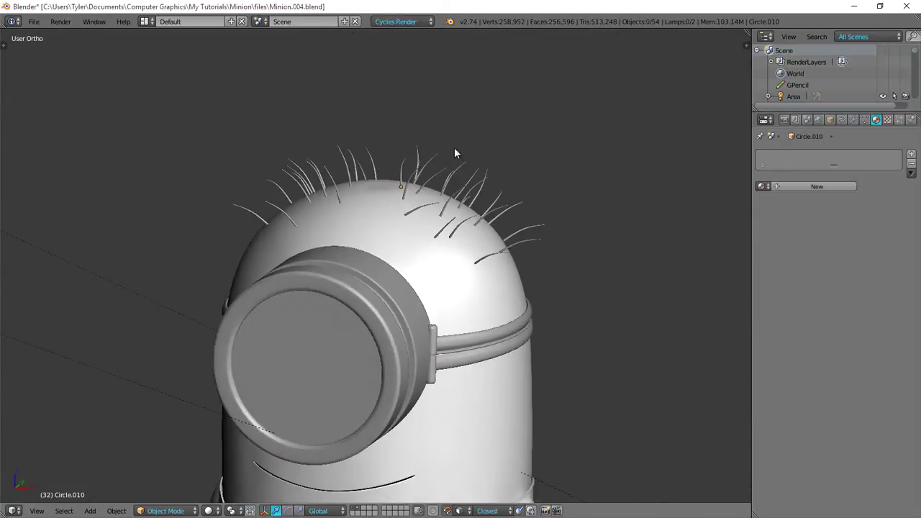
{"action": "mouse_move", "coordinate": [417, 153]}
{"action": "middle_mouse_down"}
{"action": "mouse_move", "coordinate": [466, 142]}
{"action": "mouse_move", "coordinate": [434, 145]}
{"action": "mouse_move", "coordinate": [510, 173]}
{"action": "mouse_move", "coordinate": [470, 148]}
{"action": "mouse_move", "coordinate": [405, 151]}
{"action": "middle_mouse_up"}
{"action": "right_click", "coordinate": [346, 158]}
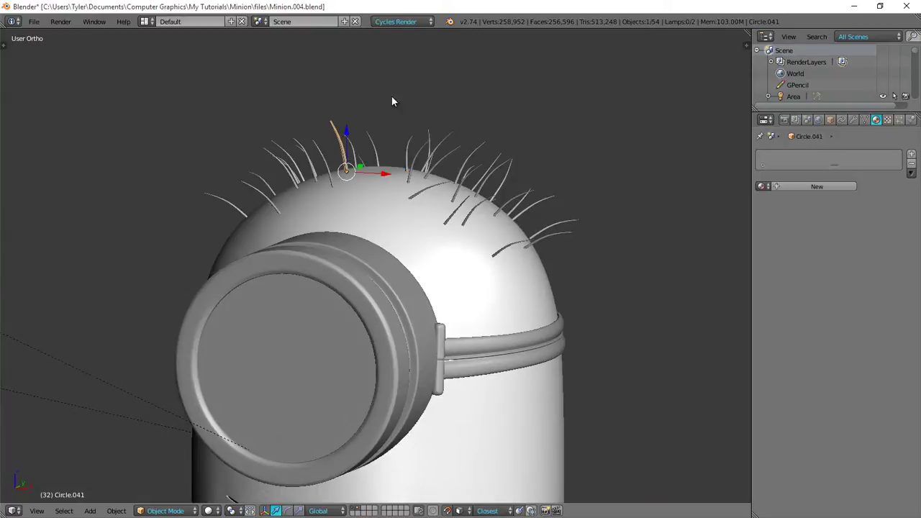
{"action": "middle_click_drag", "start_coordinate": [391, 98], "coordinate": [372, 200]}
{"action": "key", "text": "shift+d"}
{"action": "left_click", "coordinate": [380, 192]}
{"action": "key", "text": "r"}
{"action": "left_click", "coordinate": [673, 355]}
{"action": "key", "text": "a"}
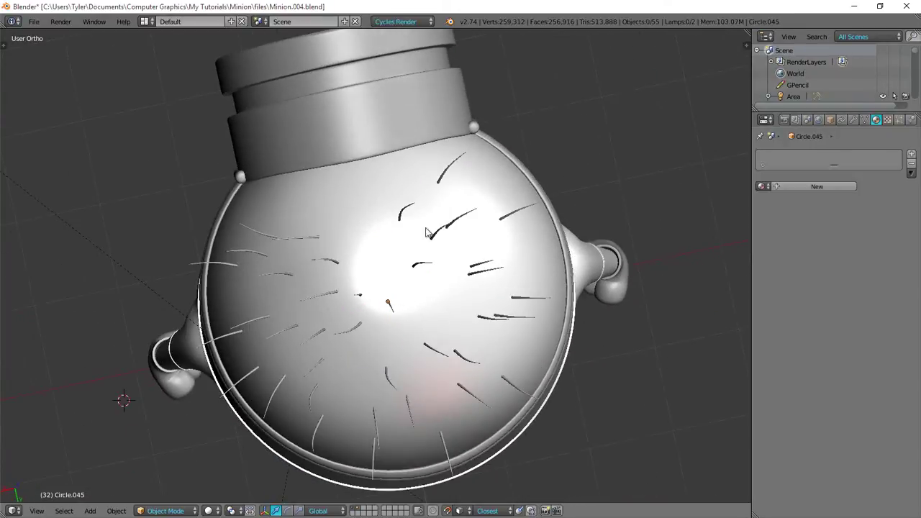
Step: Duplicate a crown strand into the bare area behind the goggles
{"action": "middle_click_drag", "start_coordinate": [427, 229], "coordinate": [393, 184]}
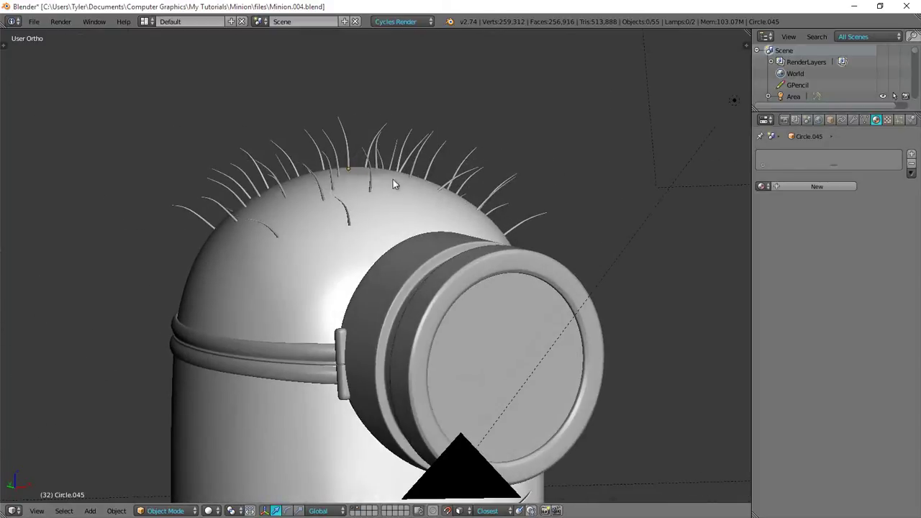
{"action": "right_click", "coordinate": [371, 174]}
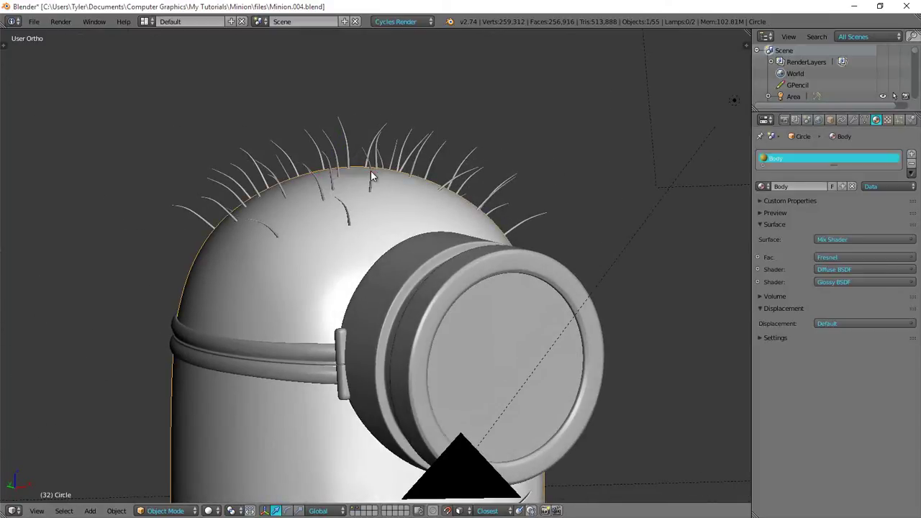
{"action": "right_click", "coordinate": [370, 172]}
{"action": "middle_click_drag", "start_coordinate": [386, 179], "coordinate": [388, 277]}
{"action": "key", "text": "shift+d"}
{"action": "left_click", "coordinate": [407, 253]}
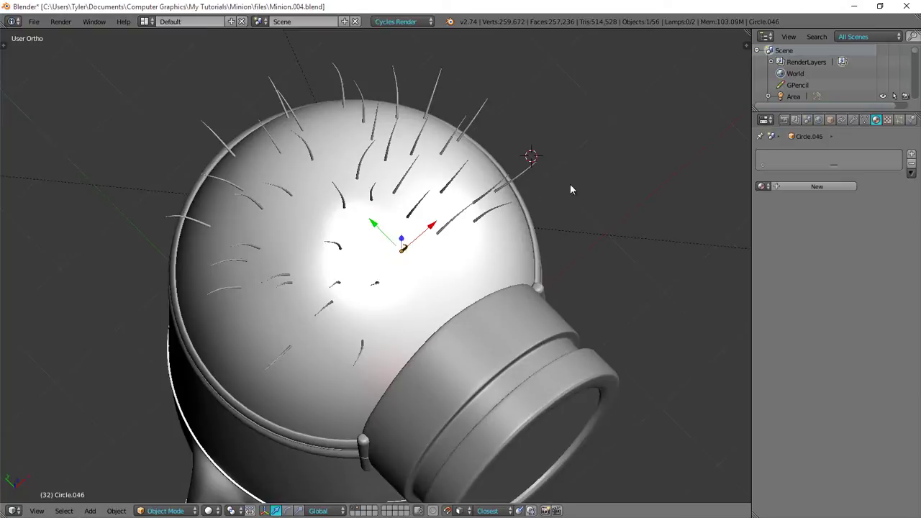
Step: Rotate the new strand behind the goggles by about 155 degrees, seen from above
{"action": "middle_click_drag", "start_coordinate": [570, 189], "coordinate": [596, 139]}
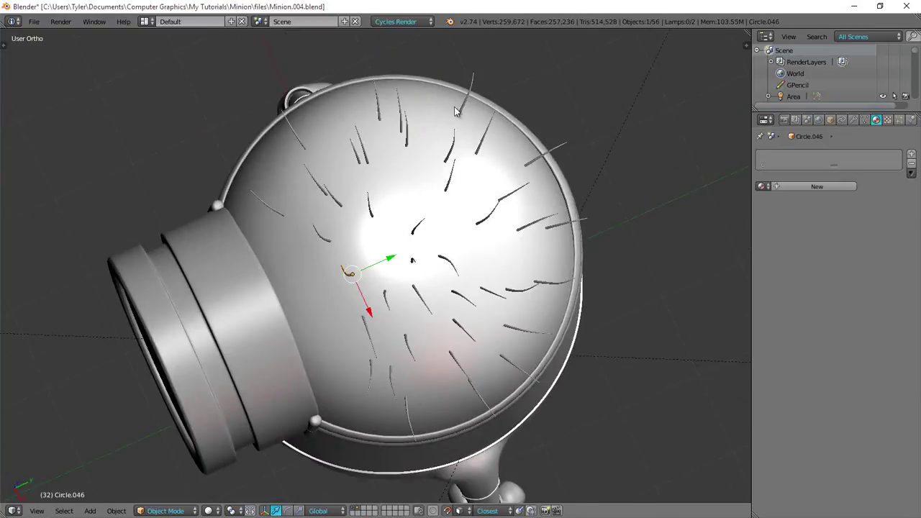
{"action": "key", "text": "r"}
{"action": "right_click", "coordinate": [166, 143]}
{"action": "key", "text": "r"}
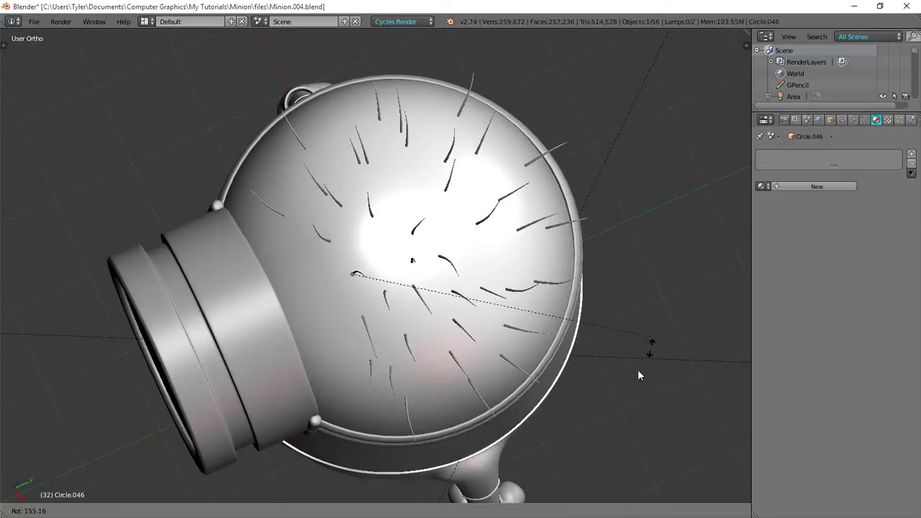
{"action": "left_click", "coordinate": [638, 371]}
{"action": "key", "text": "a"}
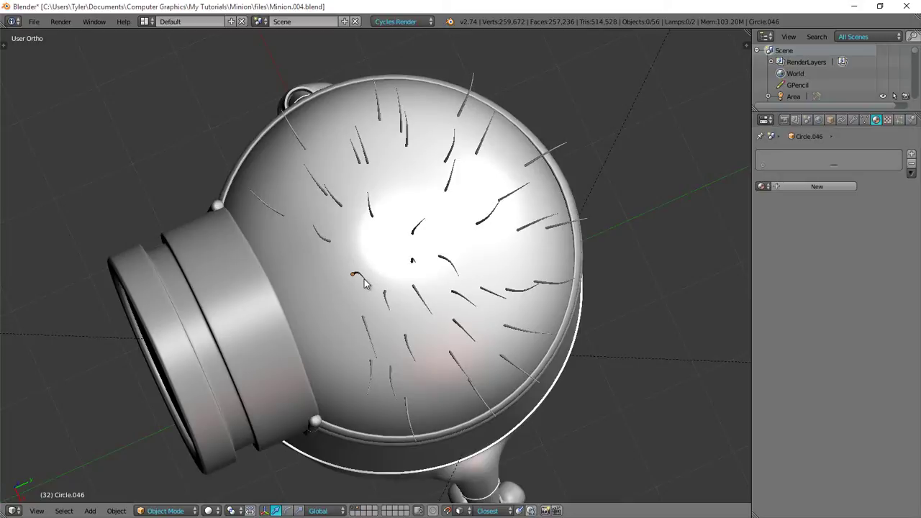
Step: Adjust the same strand's tilt from the side of the head and deselect it
{"action": "middle_click_drag", "start_coordinate": [426, 215], "coordinate": [371, 128]}
{"action": "key", "text": "r"}
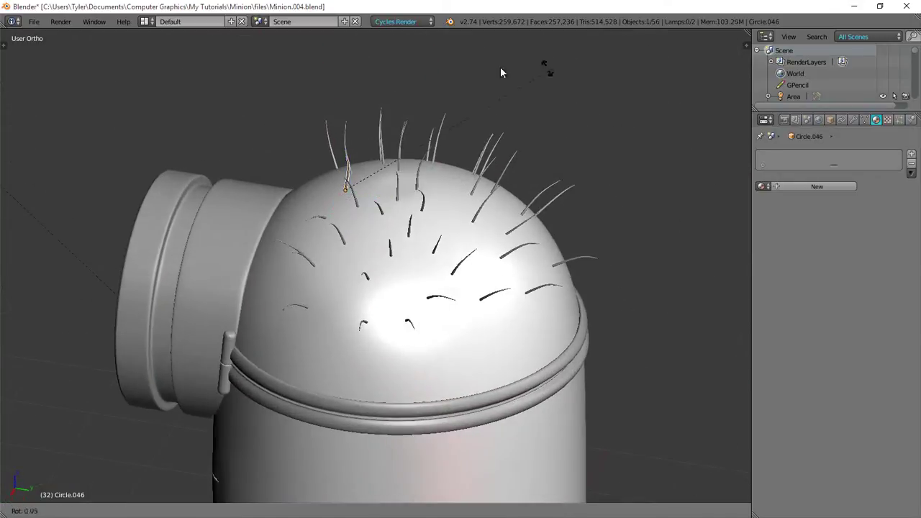
{"action": "left_click", "coordinate": [314, 94]}
{"action": "key", "text": "a"}
Step: Examine the distribution of the hair across the head in front view
{"action": "middle_click_drag", "start_coordinate": [314, 95], "coordinate": [338, 138]}
{"action": "key", "text": "KP_1"}
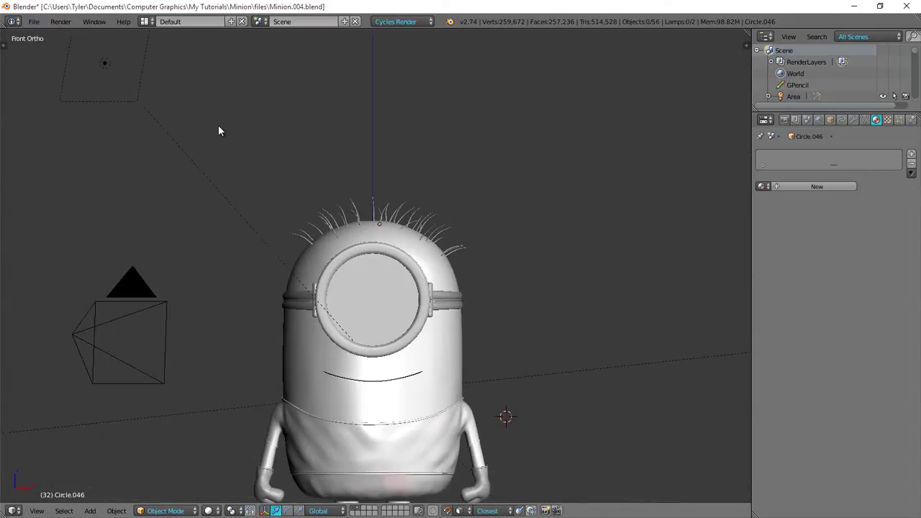
{"action": "right_click", "coordinate": [346, 170]}
{"action": "middle_click_drag", "start_coordinate": [400, 134], "coordinate": [381, 161], "text": "shift"}
{"action": "scroll", "coordinate": [381, 161], "scroll_direction": "up", "scroll_amount": 3}
{"action": "middle_click_drag", "start_coordinate": [472, 179], "coordinate": [438, 209], "text": "shift"}
{"action": "key", "text": "a"}
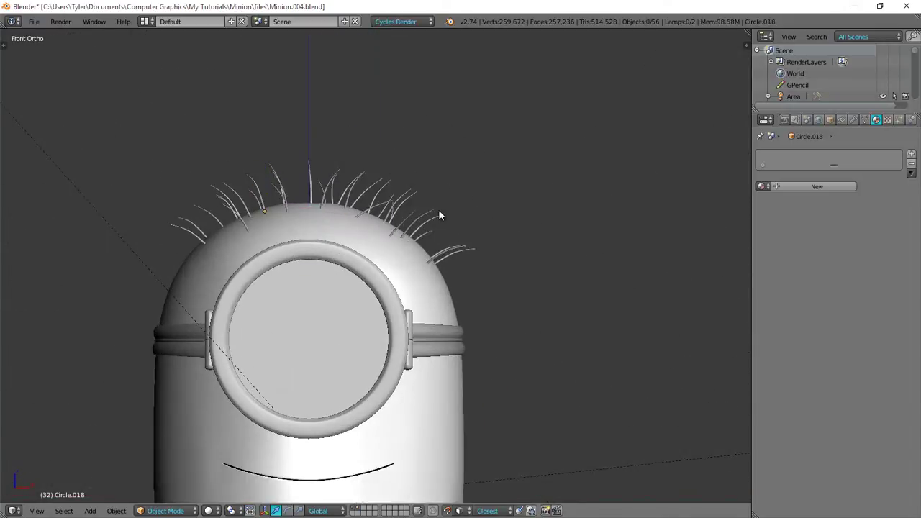
Step: Create a new material named Hair on one of the crown strands behind the goggles
{"action": "right_click", "coordinate": [437, 210]}
{"action": "key", "text": "a"}
{"action": "middle_click_drag", "start_coordinate": [515, 168], "coordinate": [407, 201]}
{"action": "right_click", "coordinate": [462, 190]}
{"action": "left_click", "coordinate": [792, 186]}
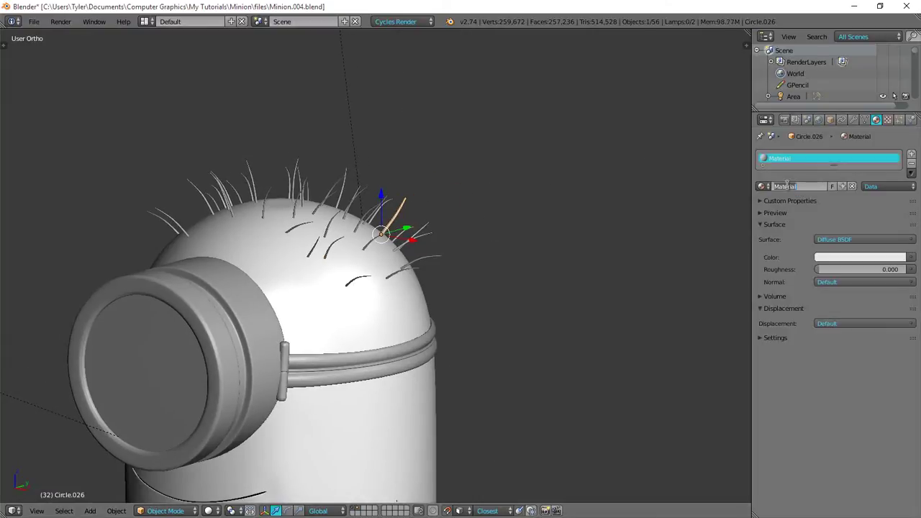
{"action": "key", "text": "Return"}
Step: Set the Hair material's surface to a Mix Shader combining Diffuse BSDF and Glossy BSDF
{"action": "left_click", "coordinate": [832, 237]}
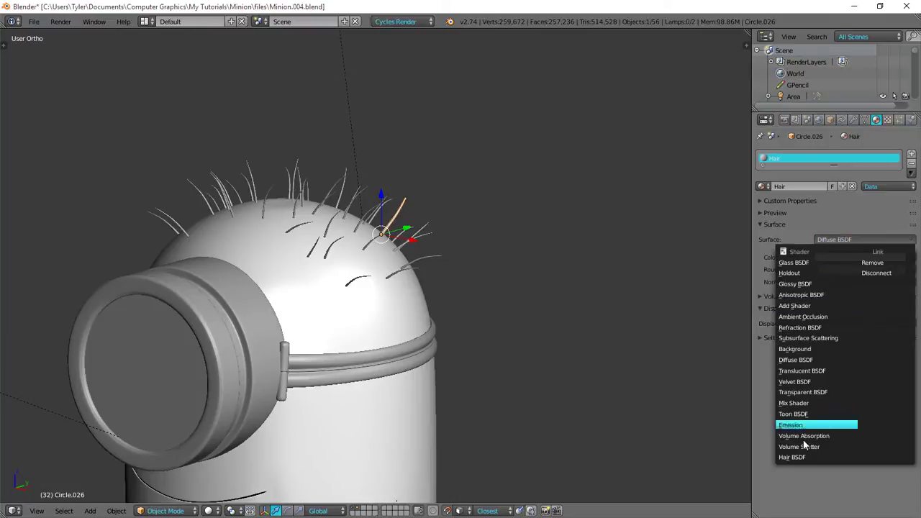
{"action": "left_click", "coordinate": [802, 405]}
{"action": "left_click", "coordinate": [844, 269]}
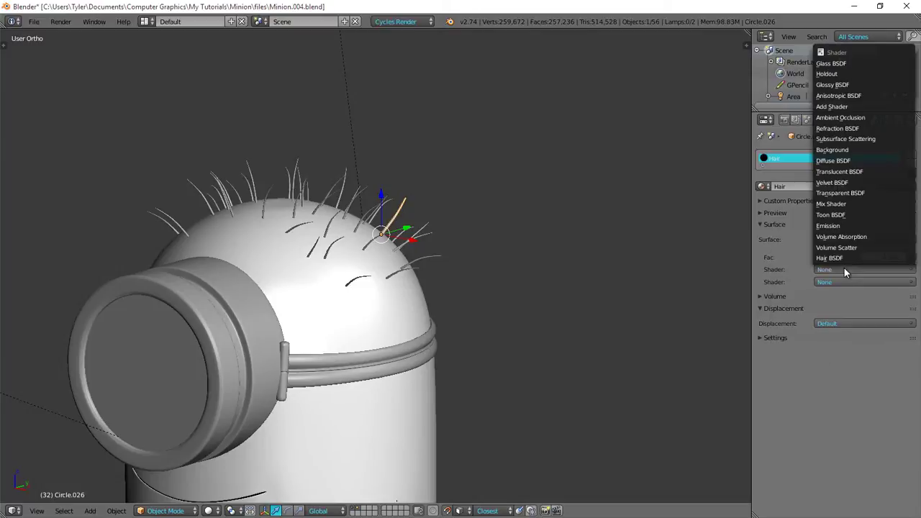
{"action": "left_click", "coordinate": [847, 152]}
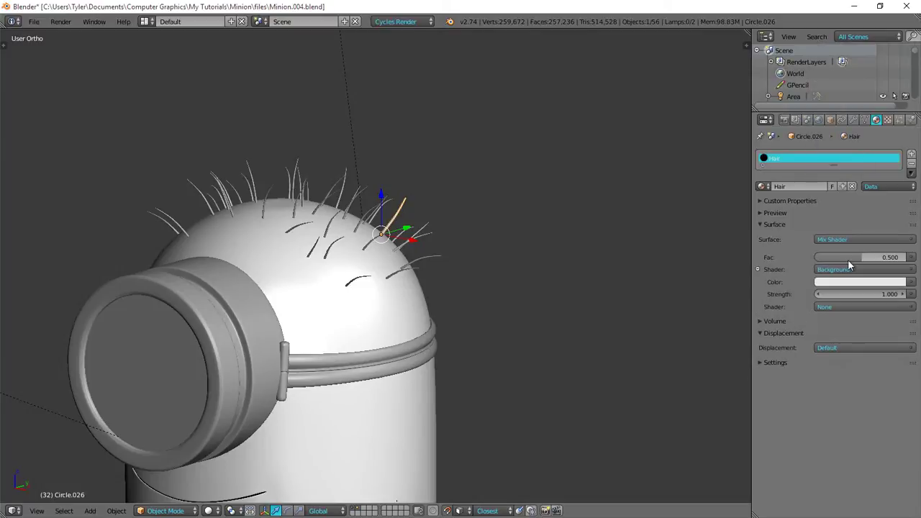
{"action": "left_click", "coordinate": [845, 269]}
{"action": "left_click", "coordinate": [800, 161]}
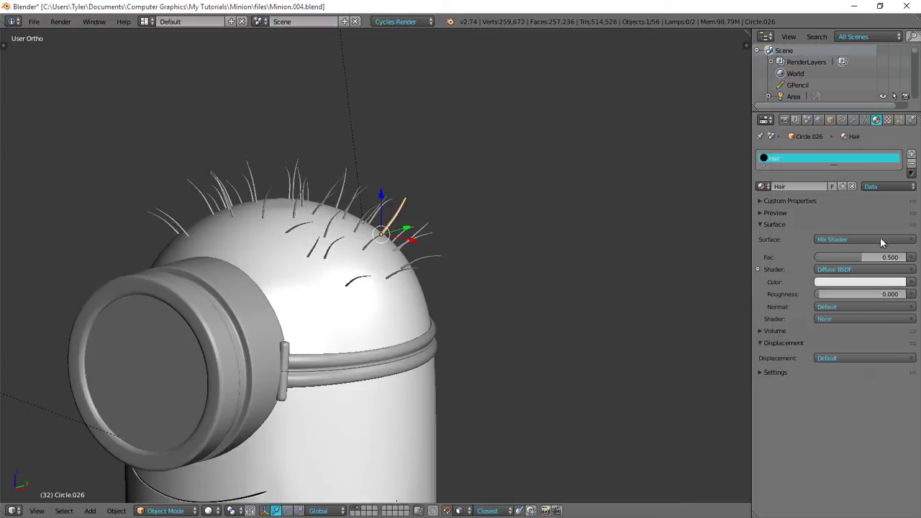
{"action": "left_click", "coordinate": [859, 318]}
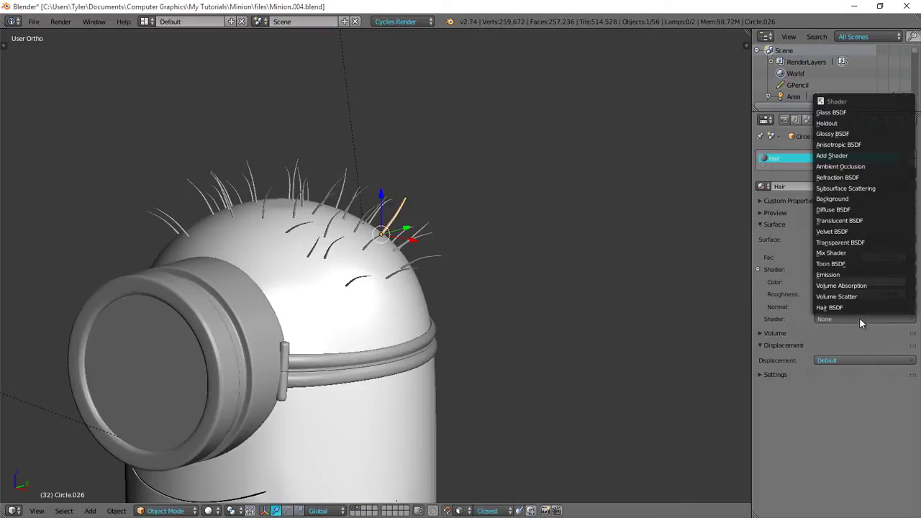
{"action": "left_click", "coordinate": [851, 134]}
Step: Set the Mix Shader's factor to 0.1
{"action": "middle_click_drag", "start_coordinate": [567, 263], "coordinate": [606, 251]}
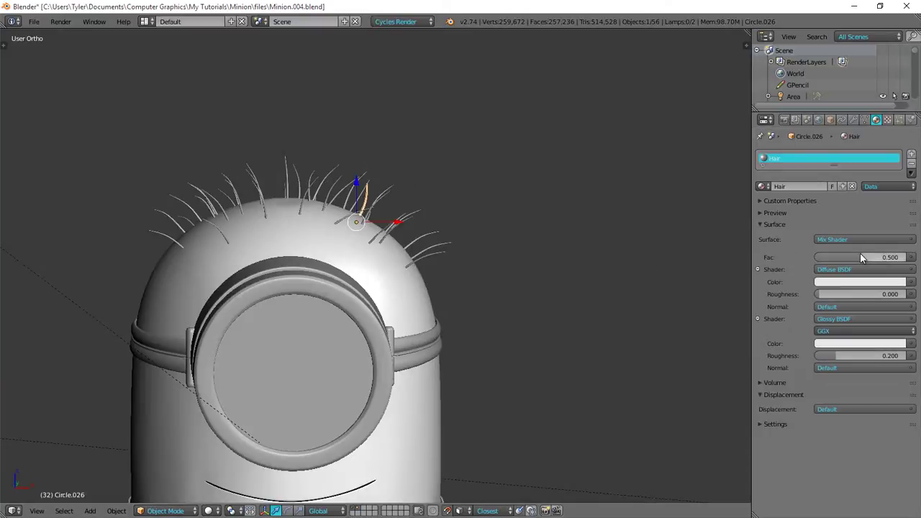
{"action": "left_click", "coordinate": [860, 256]}
{"action": "key", "text": "Return"}
Step: Preview the Minion in the camera view with rendered shading
{"action": "middle_click_drag", "start_coordinate": [551, 261], "coordinate": [563, 241], "text": "shift"}
{"action": "scroll", "coordinate": [558, 239], "scroll_direction": "up", "scroll_amount": 3}
{"action": "scroll", "coordinate": [552, 243], "scroll_direction": "down", "scroll_amount": 4}
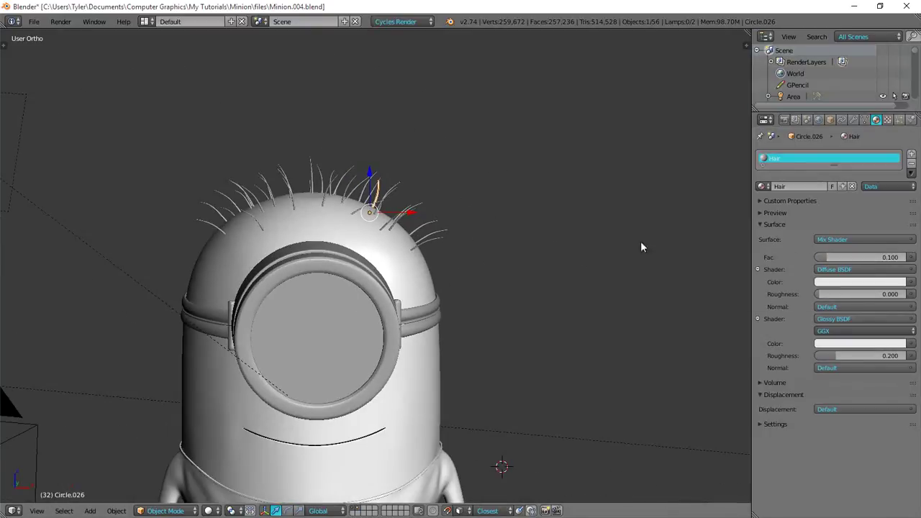
{"action": "key", "text": "KP_5"}
{"action": "key", "text": "KP_0"}
{"action": "scroll", "coordinate": [478, 228], "scroll_direction": "down", "scroll_amount": 1}
{"action": "scroll", "coordinate": [396, 291], "scroll_direction": "up", "scroll_amount": 4}
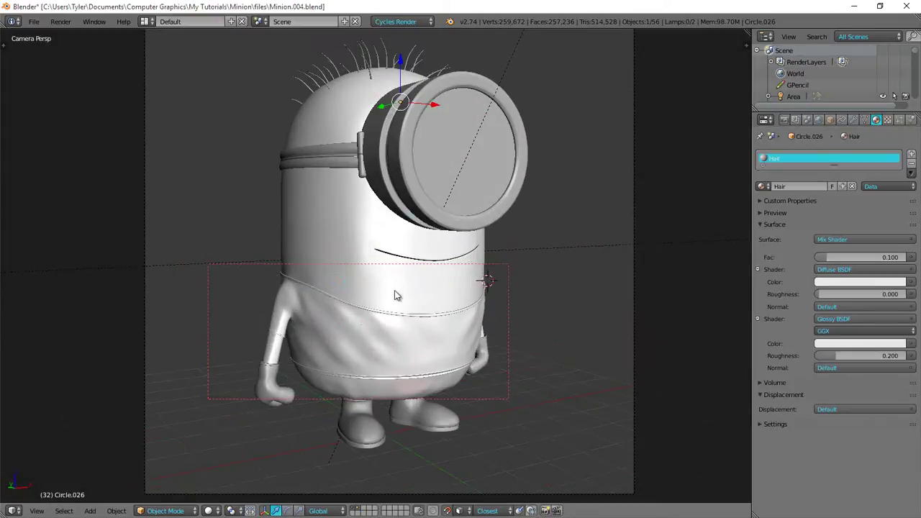
{"action": "key", "text": "shift+z"}
{"action": "middle_click_drag", "start_coordinate": [388, 154], "coordinate": [397, 230], "text": "shift"}
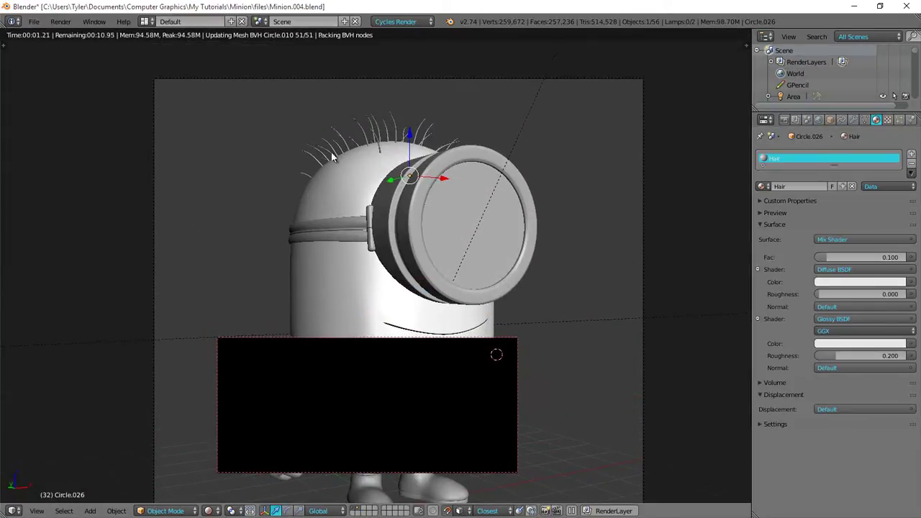
Step: Limit the rendered preview to a border around the strands on the Minion's crown
{"action": "key", "text": "shift+b"}
{"action": "left_click_drag", "start_coordinate": [292, 115], "coordinate": [374, 182]}
{"action": "scroll", "coordinate": [337, 177], "scroll_direction": "up", "scroll_amount": 3}
{"action": "key", "text": "shift+b"}
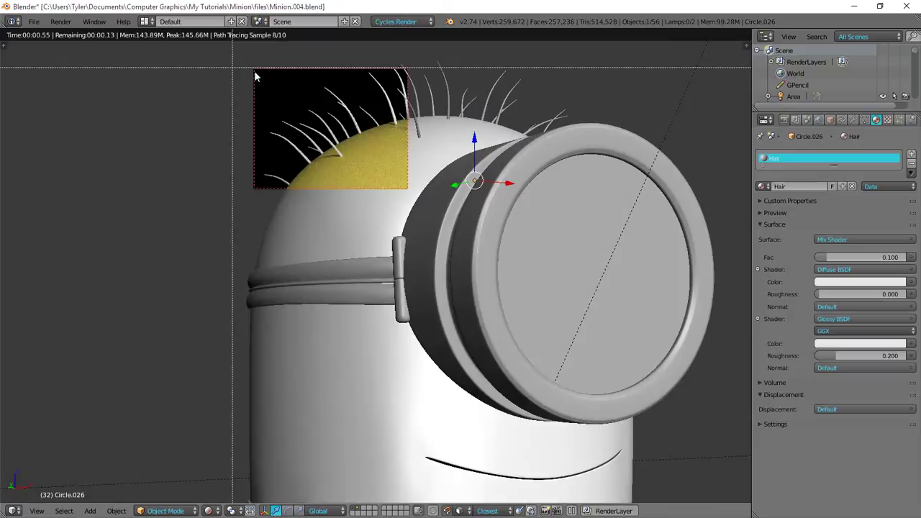
{"action": "left_click_drag", "start_coordinate": [232, 68], "coordinate": [464, 175]}
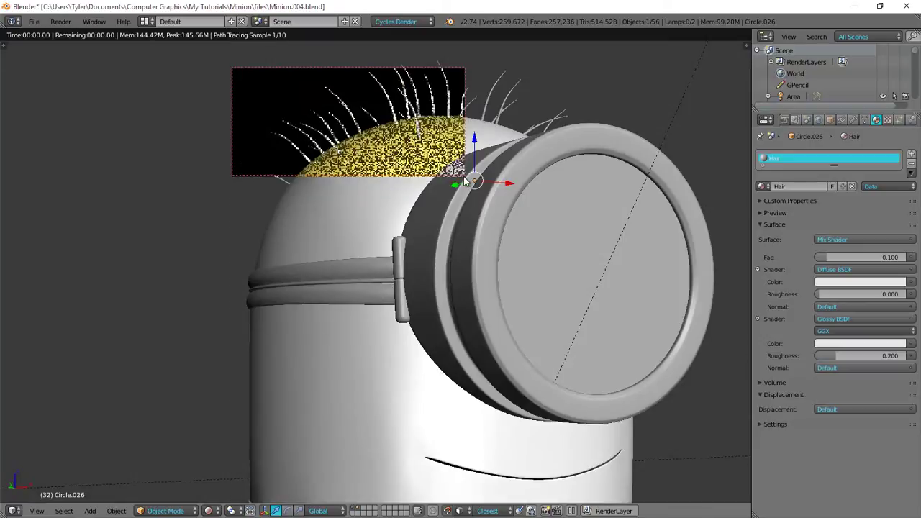
Step: Darken the Hair material's Diffuse BSDF colour to nearly black
{"action": "left_click", "coordinate": [846, 284]}
{"action": "left_click_drag", "start_coordinate": [900, 177], "coordinate": [902, 208]}
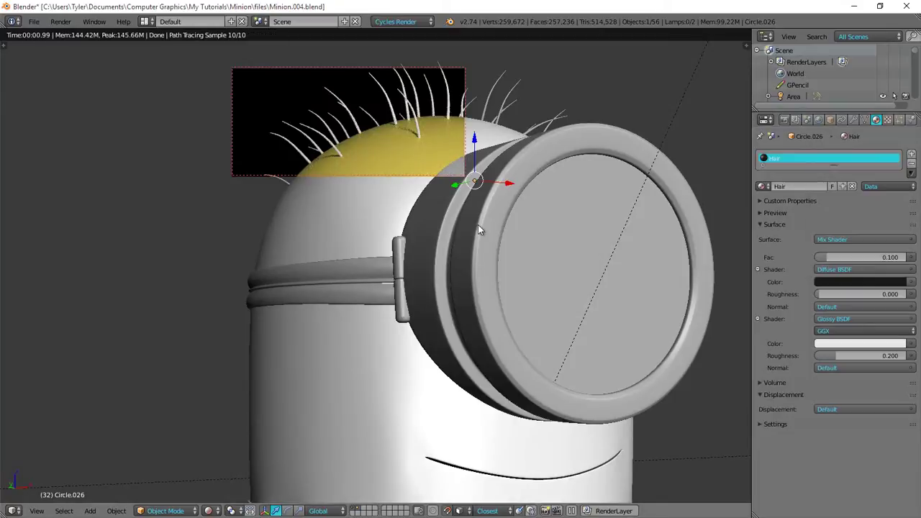
{"action": "middle_click_drag", "start_coordinate": [448, 159], "coordinate": [426, 208], "text": "shift"}
{"action": "left_click_drag", "start_coordinate": [871, 257], "coordinate": [898, 257]}
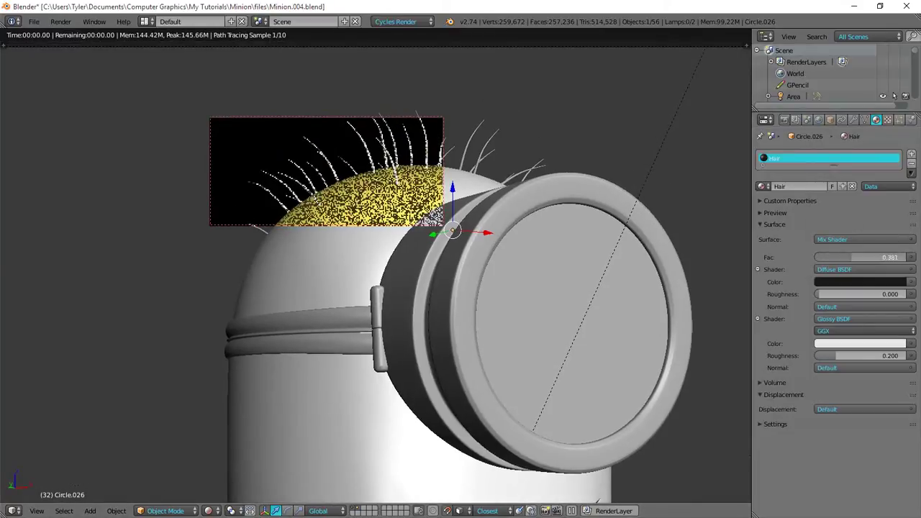
{"action": "key", "text": "Escape"}
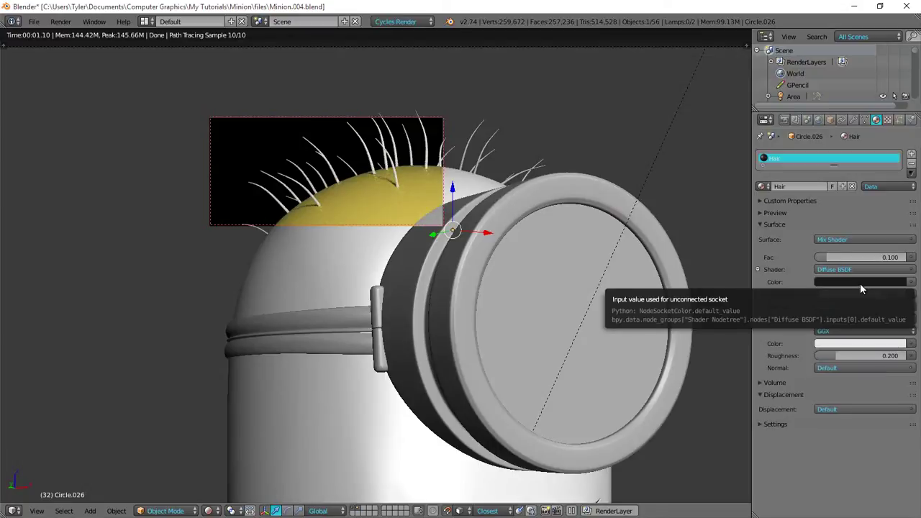
Step: Leave the rendered preview and show only the layer that contains the hair strands
{"action": "scroll", "coordinate": [552, 203], "scroll_direction": "down", "scroll_amount": 2}
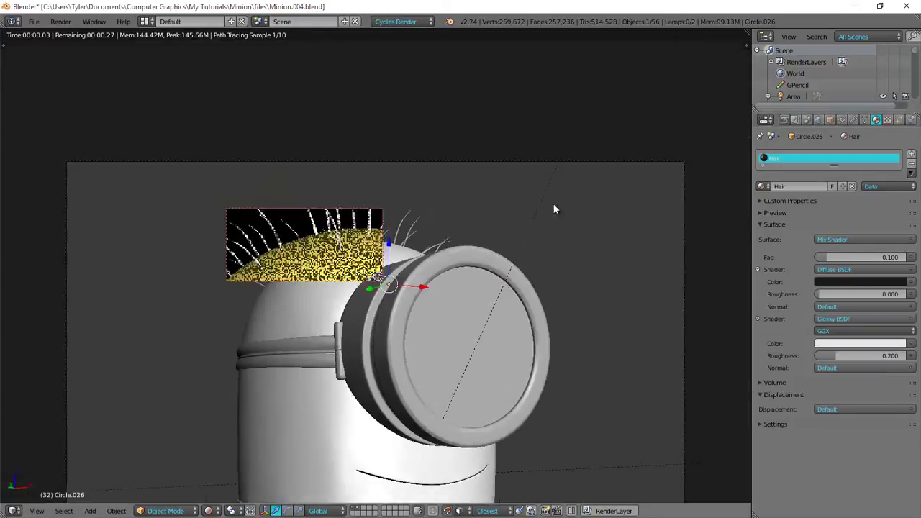
{"action": "mouse_move", "coordinate": [552, 203]}
{"action": "middle_mouse_down"}
{"action": "mouse_move", "coordinate": [424, 367]}
{"action": "mouse_move", "coordinate": [401, 222]}
{"action": "mouse_move", "coordinate": [455, 213]}
{"action": "middle_mouse_up"}
{"action": "key", "text": "shift+z"}
{"action": "scroll", "coordinate": [424, 367], "scroll_direction": "up", "scroll_amount": 2}
{"action": "scroll", "coordinate": [455, 213], "scroll_direction": "up", "scroll_amount": 2}
{"action": "middle_click_drag", "start_coordinate": [455, 213], "coordinate": [452, 257], "text": "shift"}
{"action": "key", "text": "2"}
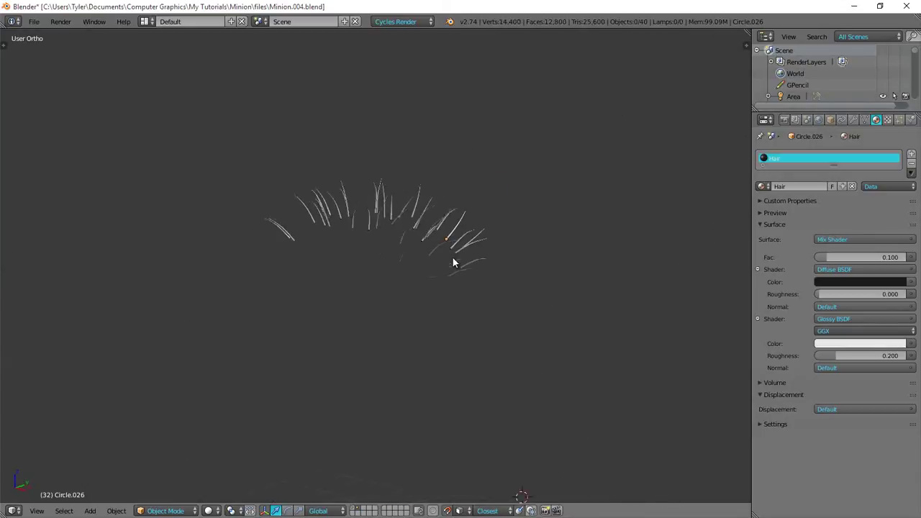
{"action": "key", "text": "b"}
{"action": "left_click_drag", "start_coordinate": [174, 124], "coordinate": [554, 335]}
{"action": "middle_click_drag", "start_coordinate": [551, 333], "coordinate": [486, 296]}
{"action": "scroll", "coordinate": [486, 296], "scroll_direction": "up", "scroll_amount": 4}
{"action": "key", "text": "a"}
{"action": "right_click", "coordinate": [425, 182]}
{"action": "middle_click_drag", "start_coordinate": [425, 181], "coordinate": [514, 219]}
{"action": "key", "text": "a"}
{"action": "scroll", "coordinate": [476, 216], "scroll_direction": "down", "scroll_amount": 1}
Step: Select all the hair strands, keeping the one with the Hair material as the active object
{"action": "right_click", "coordinate": [494, 232]}
{"action": "key", "text": "g"}
{"action": "right_click", "coordinate": [493, 167]}
{"action": "middle_click_drag", "start_coordinate": [493, 166], "coordinate": [432, 204]}
{"action": "key", "text": "b"}
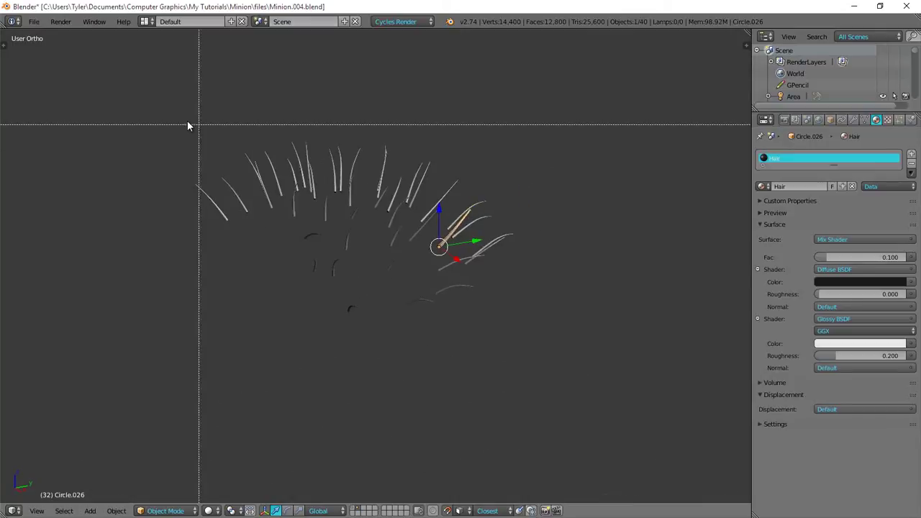
{"action": "left_click_drag", "start_coordinate": [156, 78], "coordinate": [518, 364]}
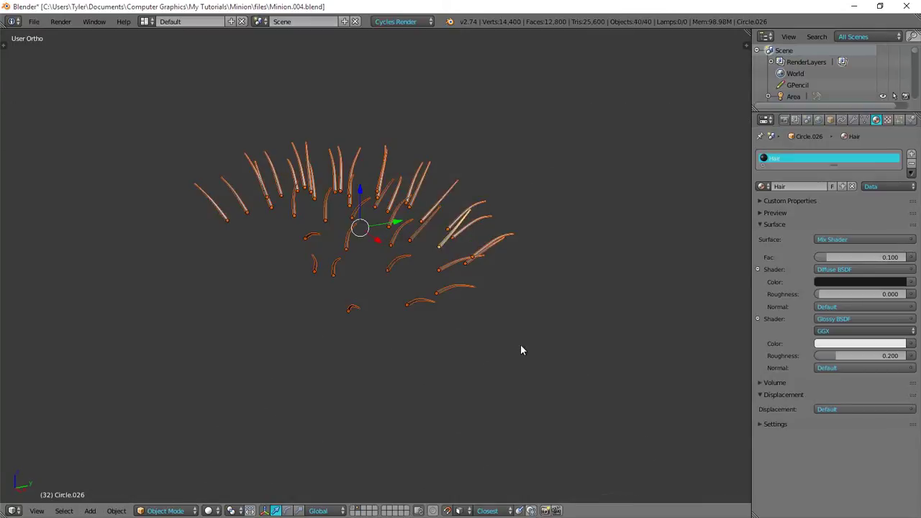
{"action": "middle_click_drag", "start_coordinate": [520, 343], "coordinate": [496, 312]}
{"action": "scroll", "coordinate": [497, 316], "scroll_direction": "up", "scroll_amount": 8}
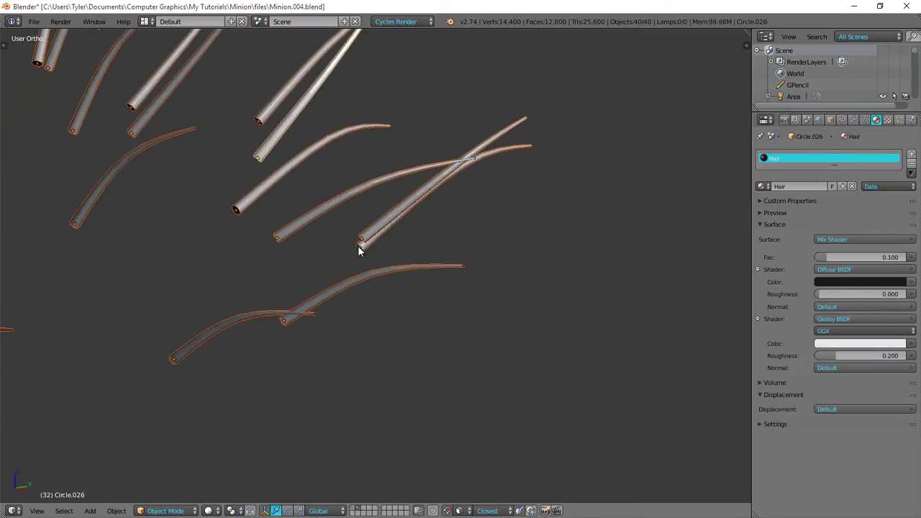
{"action": "scroll", "coordinate": [284, 156], "scroll_direction": "down", "scroll_amount": 8}
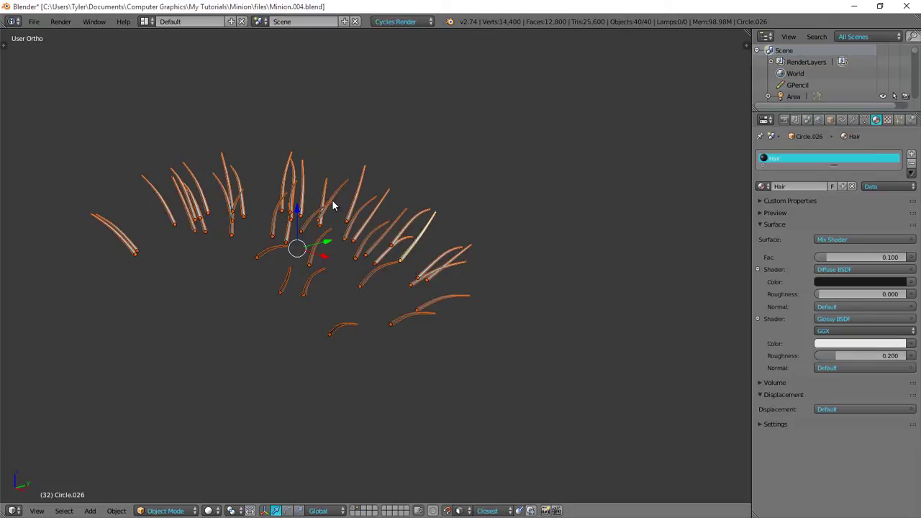
Step: Link the active strand's Hair material to all the selected strands and deselect them
{"action": "key", "text": "ctrl+l"}
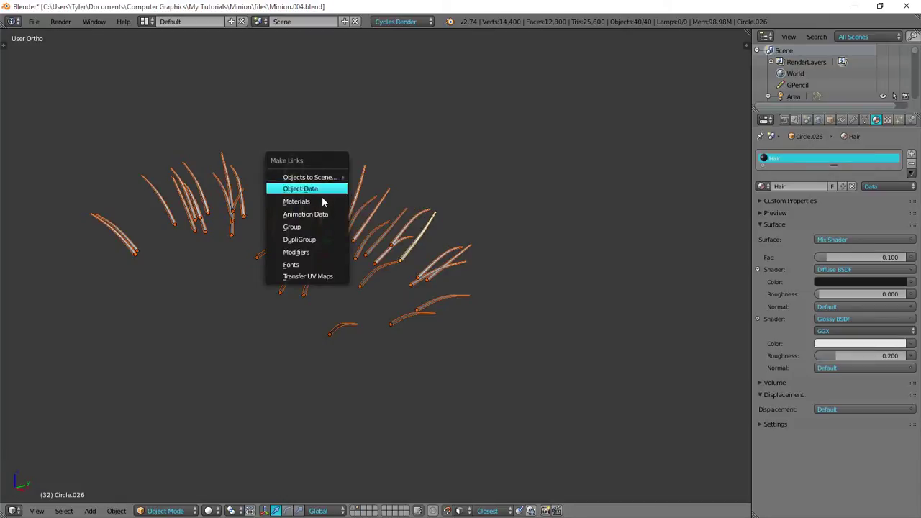
{"action": "left_click", "coordinate": [310, 201]}
{"action": "key", "text": "a"}
{"action": "middle_click_drag", "start_coordinate": [349, 264], "coordinate": [376, 270]}
{"action": "key", "text": "KP_1"}
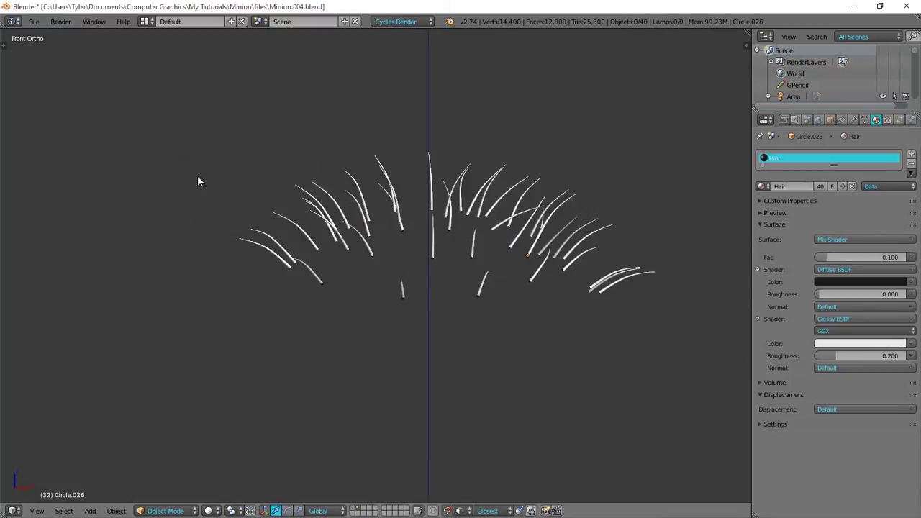
Step: Show the body layer together with the hair in the rendered camera view
{"action": "key", "text": "KP_0"}
{"action": "key", "text": "z"}
{"action": "key", "text": "shift+z"}
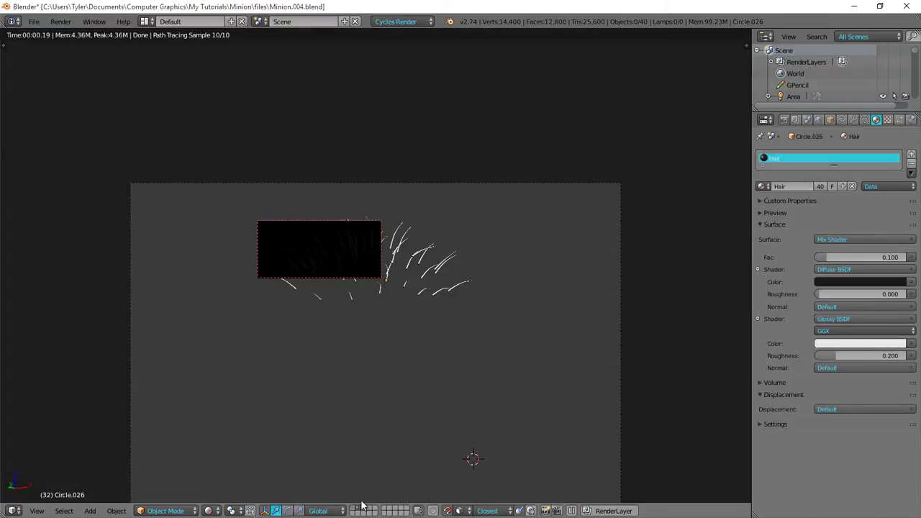
{"action": "key", "text": "shift+1"}
{"action": "scroll", "coordinate": [344, 375], "scroll_direction": "up", "scroll_amount": 3}
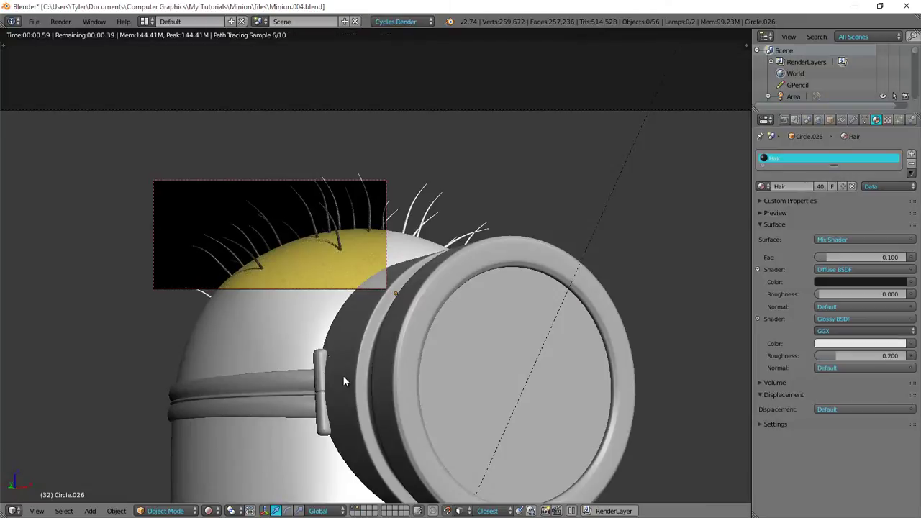
Step: Redraw the render border over the crown strands and darken the Glossy BSDF colour to about 0.327 grey
{"action": "key", "text": "ctrl+b"}
{"action": "left_click_drag", "start_coordinate": [164, 162], "coordinate": [429, 264]}
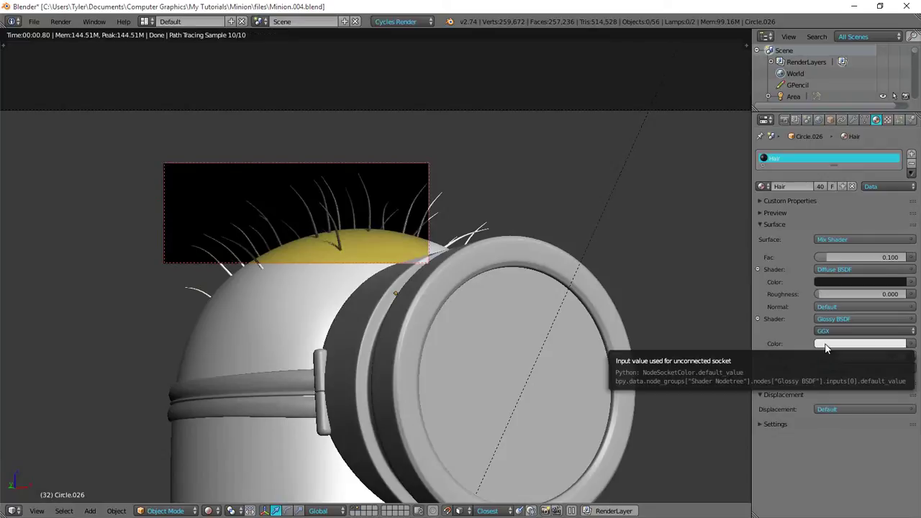
{"action": "left_click", "coordinate": [826, 345]}
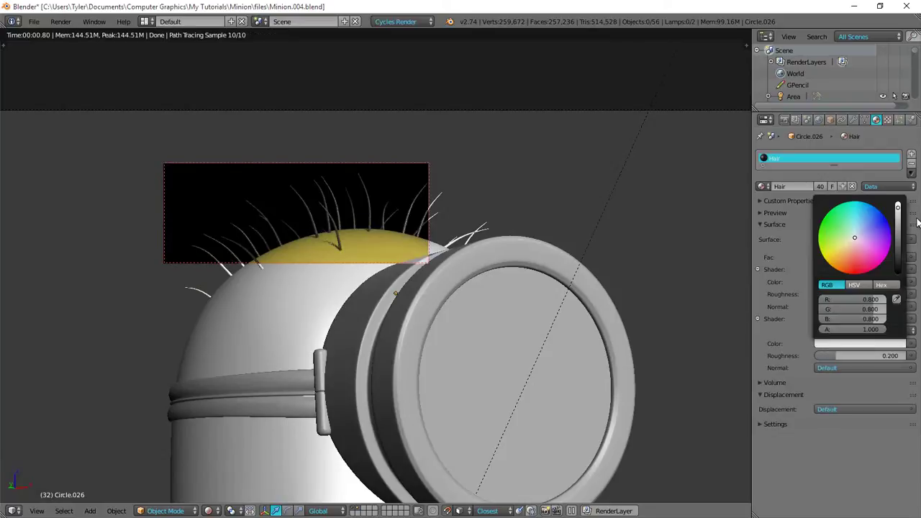
{"action": "left_click_drag", "start_coordinate": [898, 209], "coordinate": [899, 230]}
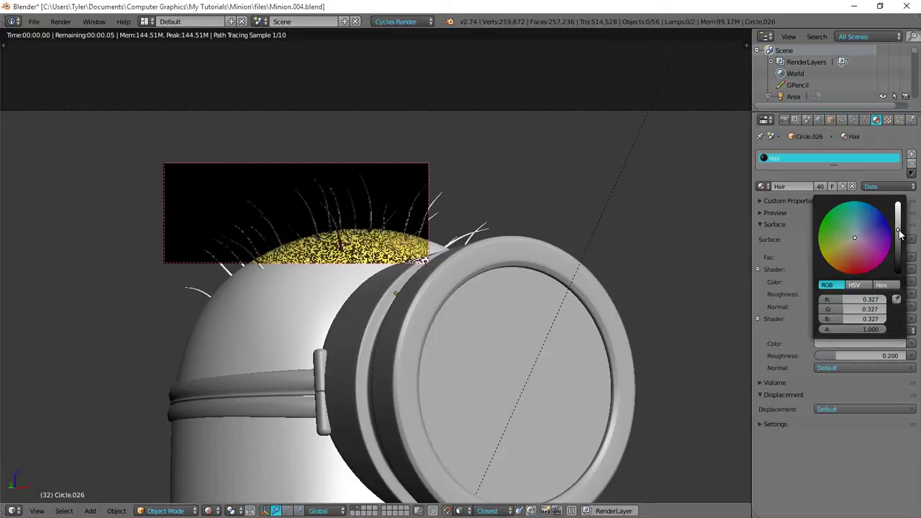
Step: Enlarge the render border in stages to take in the Minion's head, goggles and body
{"action": "scroll", "coordinate": [432, 242], "scroll_direction": "down", "scroll_amount": 1}
{"action": "key", "text": "shift+b"}
{"action": "left_click_drag", "start_coordinate": [117, 162], "coordinate": [461, 405]}
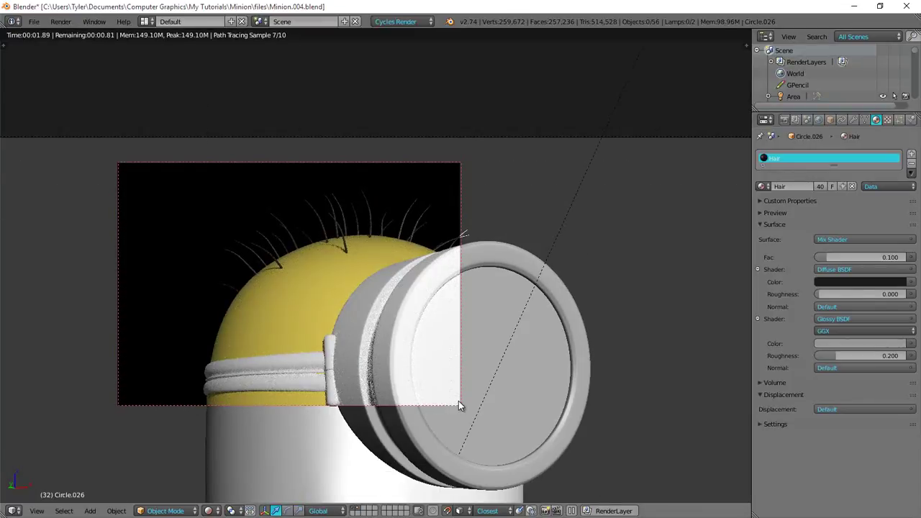
{"action": "scroll", "coordinate": [458, 402], "scroll_direction": "down", "scroll_amount": 2}
{"action": "key", "text": "shift+b"}
{"action": "left_click_drag", "start_coordinate": [258, 219], "coordinate": [488, 426]}
{"action": "scroll", "coordinate": [422, 347], "scroll_direction": "down", "scroll_amount": 2}
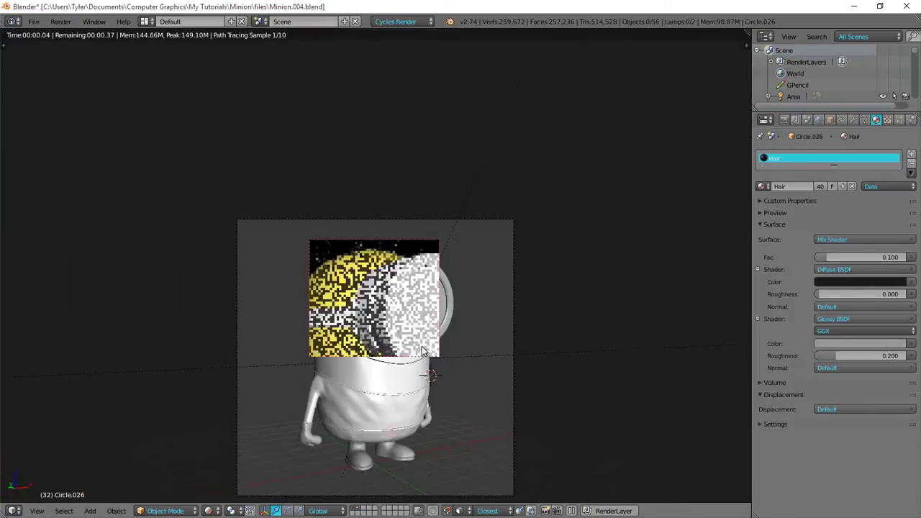
{"action": "key", "text": "shift+b"}
{"action": "left_click_drag", "start_coordinate": [312, 250], "coordinate": [454, 348]}
{"action": "key", "text": "shift+b"}
{"action": "left_click_drag", "start_coordinate": [271, 228], "coordinate": [453, 421]}
{"action": "scroll", "coordinate": [445, 398], "scroll_direction": "up", "scroll_amount": 2}
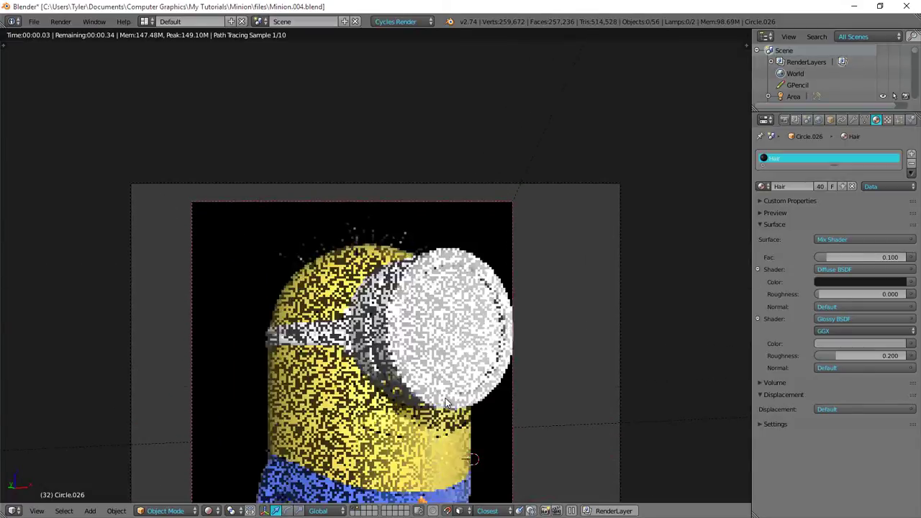
Step: Return from the rendered camera preview to a solid-shaded side view of the whole Minion
{"action": "mouse_move", "coordinate": [458, 303]}
{"action": "middle_mouse_down"}
{"action": "mouse_move", "coordinate": [422, 320]}
{"action": "mouse_move", "coordinate": [423, 346]}
{"action": "mouse_move", "coordinate": [408, 306]}
{"action": "mouse_move", "coordinate": [430, 323]}
{"action": "mouse_move", "coordinate": [511, 321]}
{"action": "mouse_move", "coordinate": [493, 331]}
{"action": "mouse_move", "coordinate": [370, 327]}
{"action": "middle_mouse_up"}
{"action": "key", "text": "z"}
{"action": "left_click", "coordinate": [405, 380]}
{"action": "key", "text": "a"}
{"action": "key", "text": "a"}
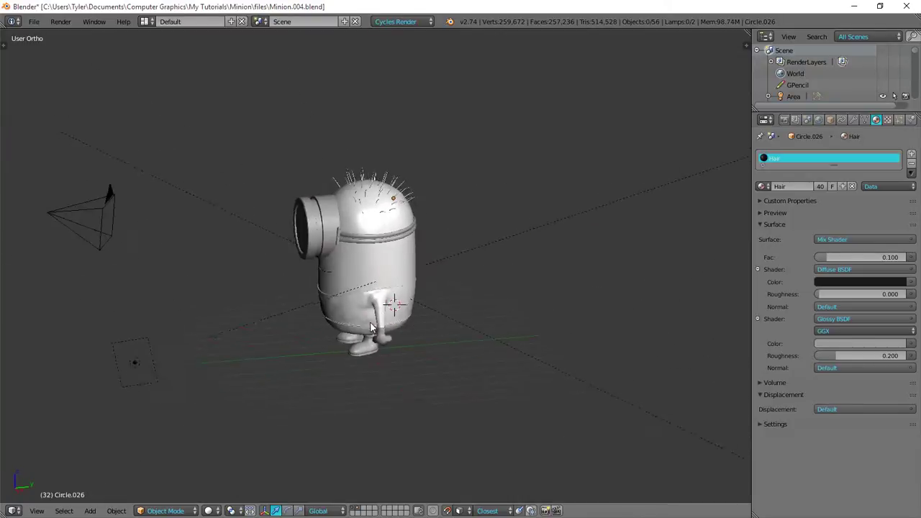
Step: Isolate the goggle frame in local view and open its mesh in Edit Mode
{"action": "scroll", "coordinate": [369, 324], "scroll_direction": "up", "scroll_amount": 4}
{"action": "key", "text": "KP_1"}
{"action": "key", "text": "z"}
{"action": "key", "text": "z"}
{"action": "middle_click_drag", "start_coordinate": [407, 254], "coordinate": [390, 332]}
{"action": "right_click", "coordinate": [269, 227]}
{"action": "key", "text": "KP_Divide"}
{"action": "key", "text": "Tab"}
{"action": "right_click", "coordinate": [284, 334], "text": "alt"}
{"action": "middle_click_drag", "start_coordinate": [285, 334], "coordinate": [303, 347]}
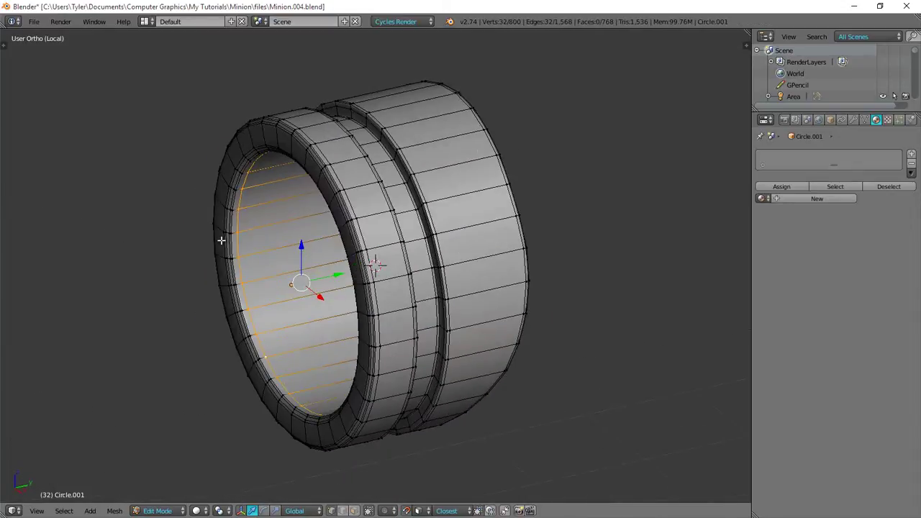
{"action": "scroll", "coordinate": [253, 288], "scroll_direction": "down", "scroll_amount": 1}
{"action": "middle_click_drag", "start_coordinate": [261, 309], "coordinate": [240, 305]}
{"action": "scroll", "coordinate": [166, 314], "scroll_direction": "up", "scroll_amount": 5}
{"action": "key", "text": "a"}
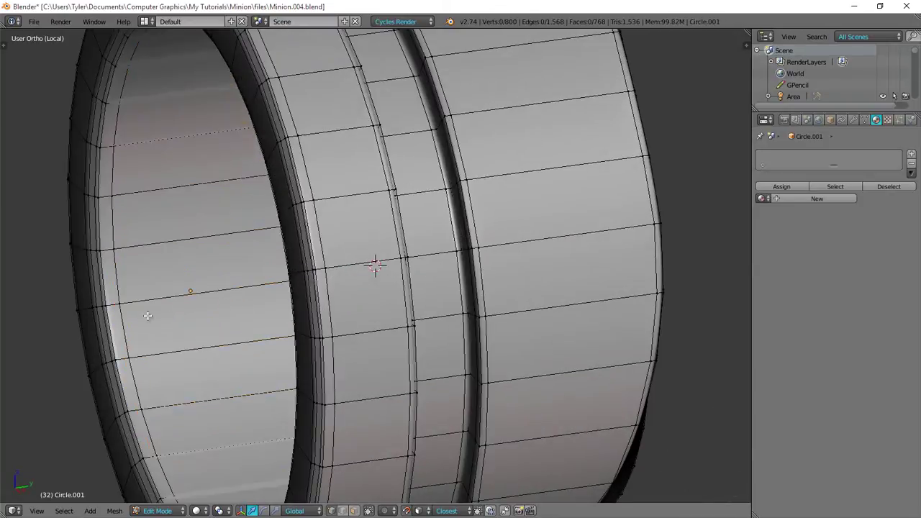
Step: Duplicate the inner edge loop at the goggle frame's front opening in place and separate it into its own object
{"action": "right_click", "coordinate": [125, 325], "text": "alt"}
{"action": "middle_click_drag", "start_coordinate": [136, 323], "coordinate": [147, 318]}
{"action": "scroll", "coordinate": [328, 166], "scroll_direction": "down", "scroll_amount": 4}
{"action": "middle_click_drag", "start_coordinate": [362, 221], "coordinate": [353, 221]}
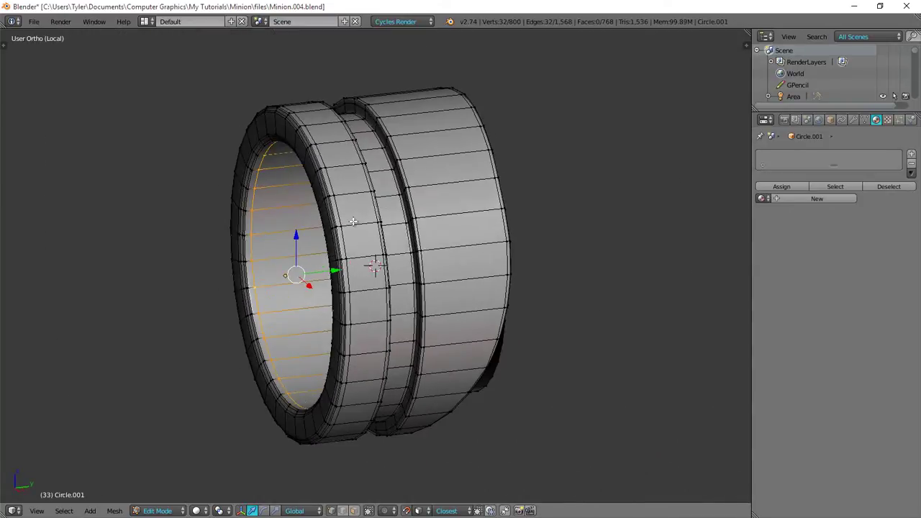
{"action": "key", "text": "shift+d"}
{"action": "right_click", "coordinate": [359, 169]}
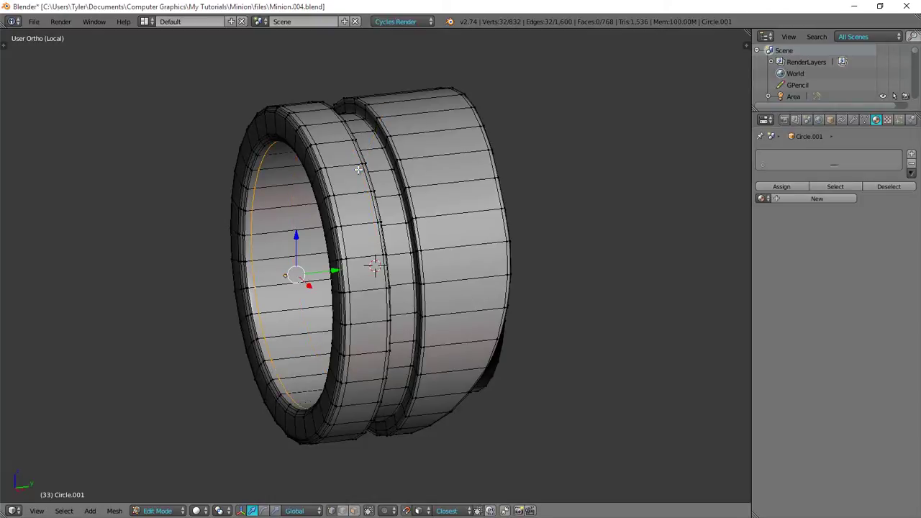
{"action": "key", "text": "p"}
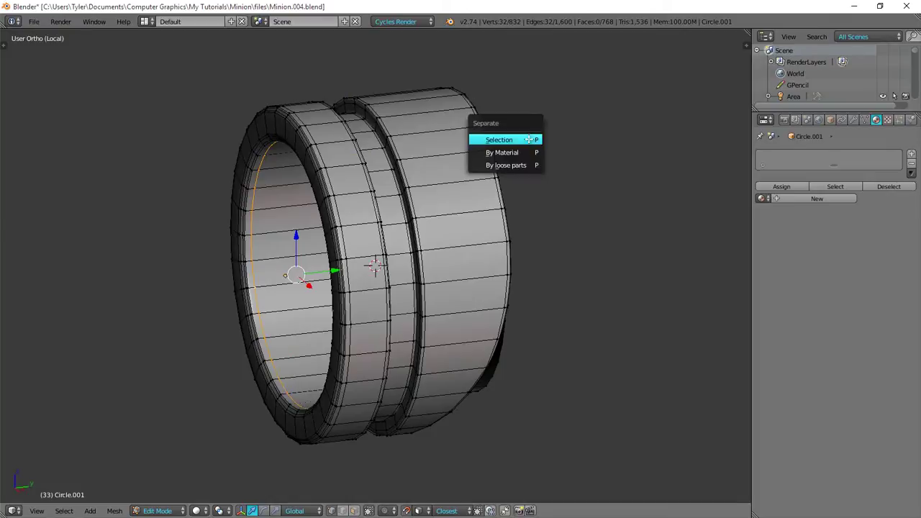
{"action": "left_click", "coordinate": [526, 139]}
{"action": "key", "text": "Tab"}
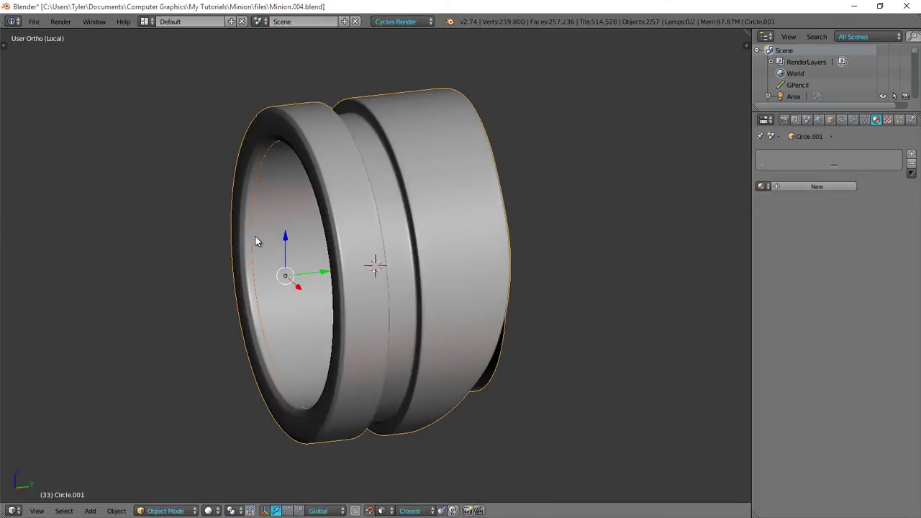
Step: Turn on Optimal Display in the goggle frame's Subsurf modifier
{"action": "mouse_move", "coordinate": [257, 197]}
{"action": "middle_mouse_down"}
{"action": "mouse_move", "coordinate": [263, 164]}
{"action": "mouse_move", "coordinate": [252, 166]}
{"action": "middle_mouse_up"}
{"action": "key", "text": "z"}
{"action": "key", "text": "g"}
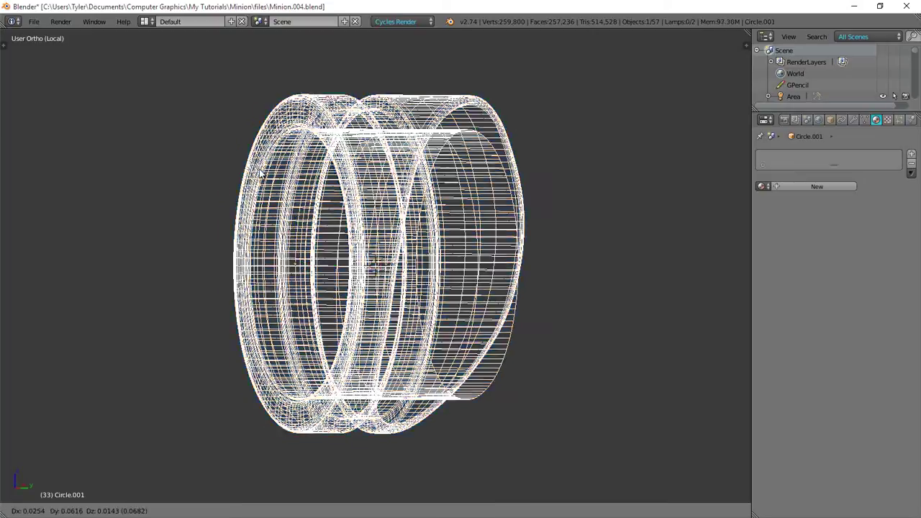
{"action": "right_click", "coordinate": [262, 168]}
{"action": "right_click", "coordinate": [262, 167]}
{"action": "right_click", "coordinate": [459, 174]}
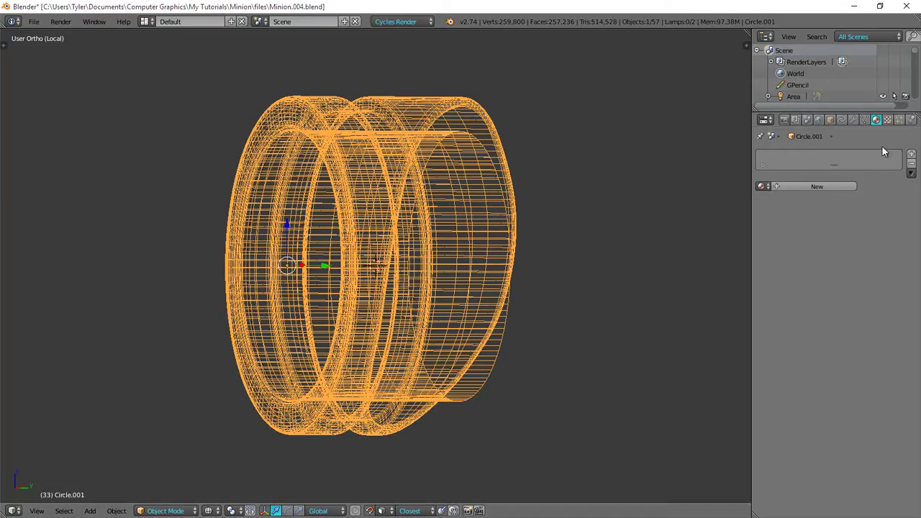
{"action": "left_click", "coordinate": [854, 119]}
{"action": "left_click", "coordinate": [879, 234]}
{"action": "key", "text": "a"}
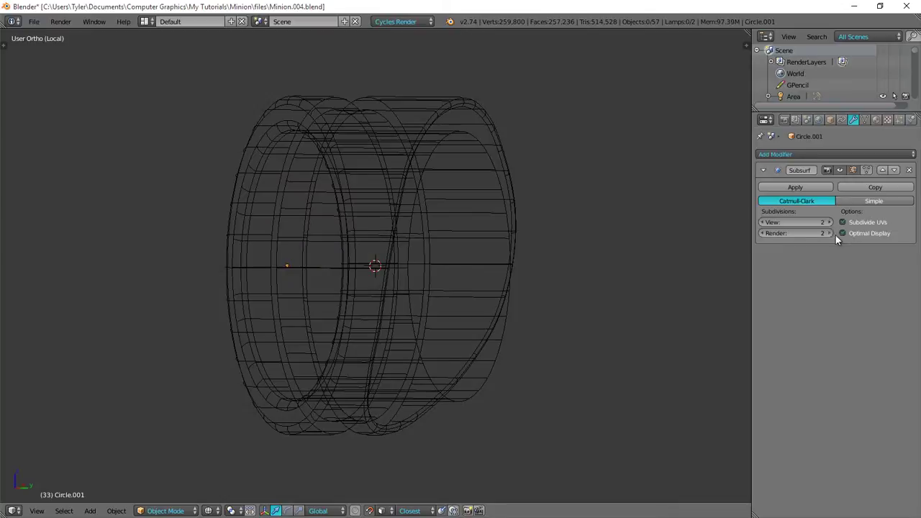
{"action": "key", "text": "z"}
Step: Open the separated ring's mesh in Edit Mode and select all its vertices in a wireframe side view
{"action": "right_click", "coordinate": [221, 276]}
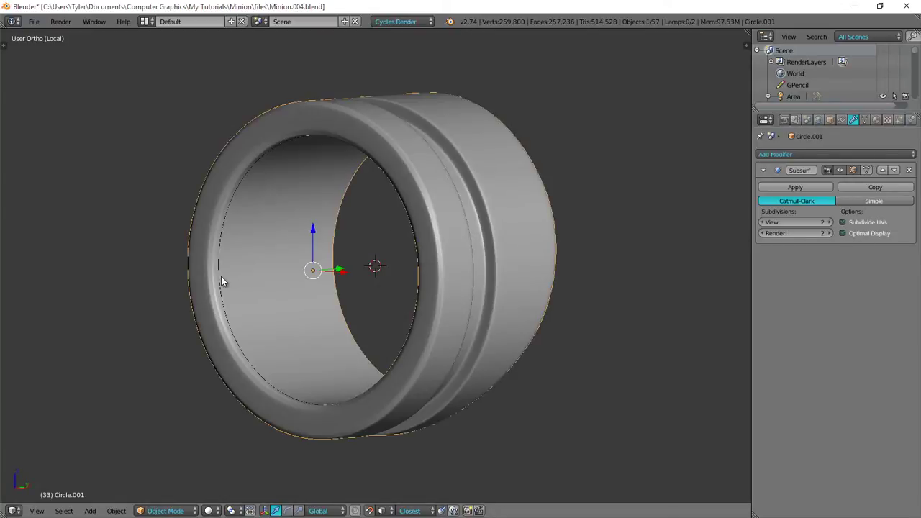
{"action": "right_click", "coordinate": [218, 277]}
{"action": "middle_click_drag", "start_coordinate": [494, 186], "coordinate": [359, 205]}
{"action": "key", "text": "Tab"}
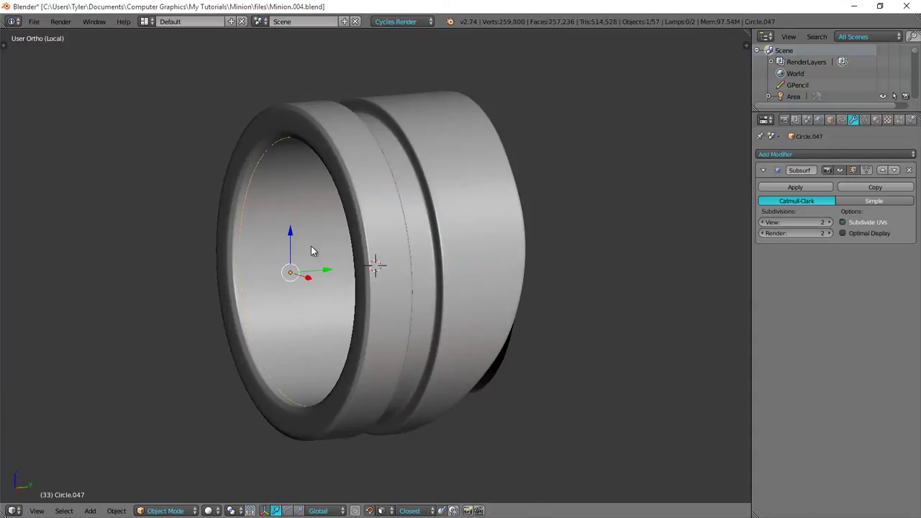
{"action": "key", "text": "Tab"}
{"action": "key", "text": "KP_1"}
{"action": "key", "text": "z"}
{"action": "middle_click_drag", "start_coordinate": [556, 257], "coordinate": [779, 240]}
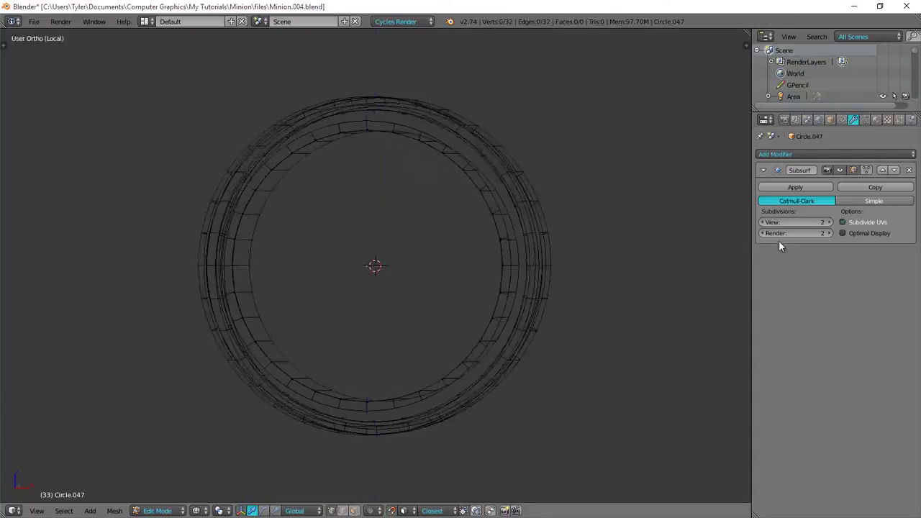
{"action": "key", "text": "KP_3"}
{"action": "key", "text": "a"}
{"action": "left_click_drag", "start_coordinate": [305, 266], "coordinate": [397, 267]}
{"action": "right_click", "coordinate": [397, 268]}
{"action": "middle_click_drag", "start_coordinate": [549, 254], "coordinate": [610, 277]}
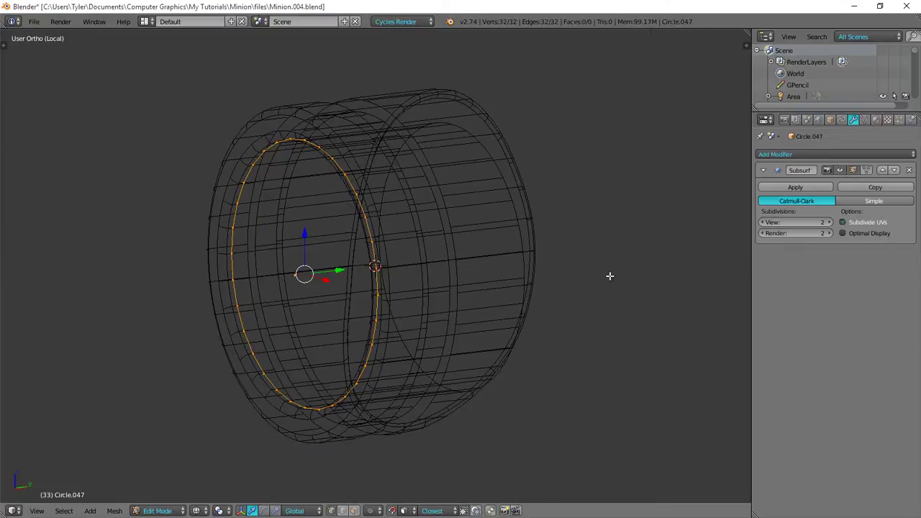
{"action": "key", "text": "o"}
{"action": "key", "text": "KP_1"}
{"action": "key", "text": "KP_3"}
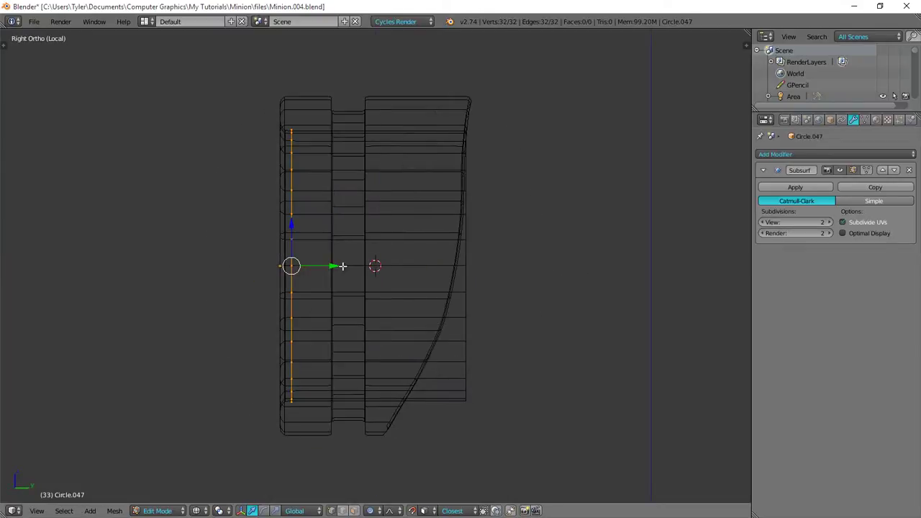
{"action": "left_click_drag", "start_coordinate": [298, 265], "coordinate": [386, 274]}
{"action": "middle_click_drag", "start_coordinate": [420, 268], "coordinate": [495, 462]}
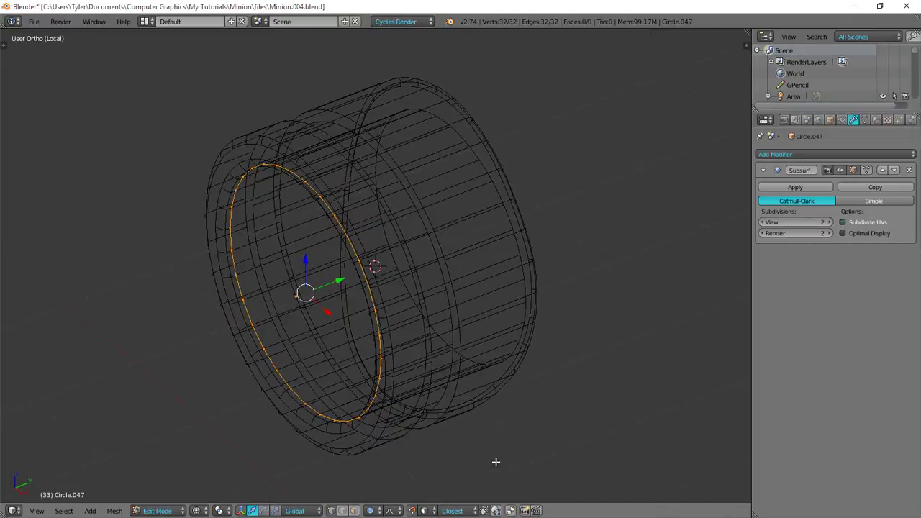
{"action": "key", "text": "o"}
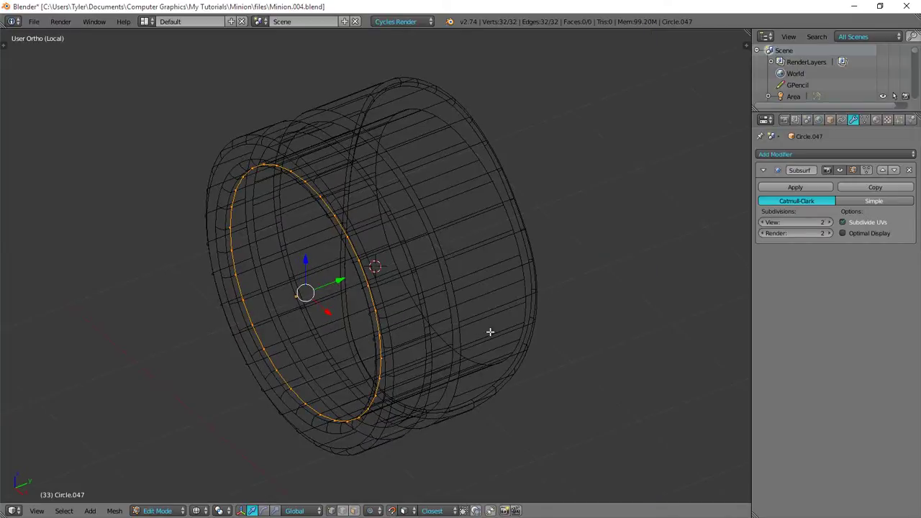
Step: Move the selected ring along Y, deeper into the goggle frame and behind its groove
{"action": "middle_click_drag", "start_coordinate": [471, 437], "coordinate": [686, 357]}
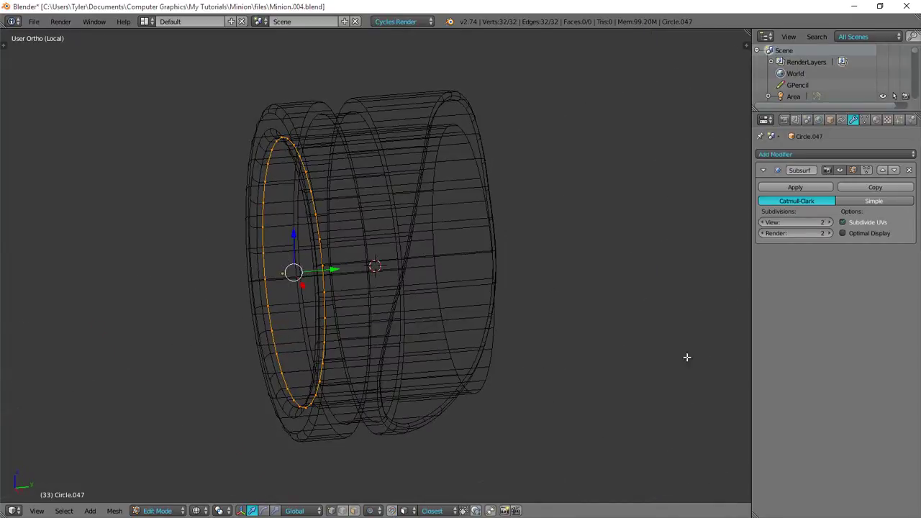
{"action": "key", "text": "KP_3"}
{"action": "left_click_drag", "start_coordinate": [336, 266], "coordinate": [443, 289]}
{"action": "middle_click_drag", "start_coordinate": [151, 335], "coordinate": [109, 316], "text": "shift"}
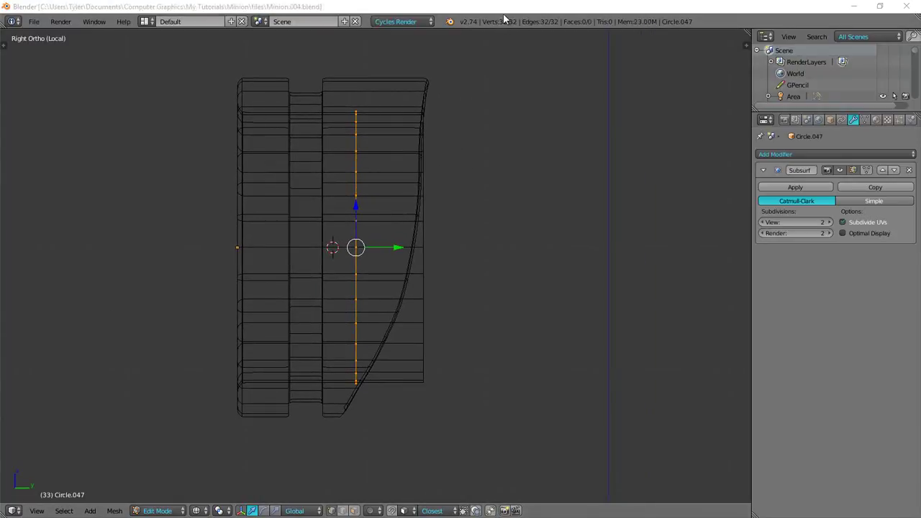
Step: Extrude the ring, scale the extrusion down to a tiny circle at the centre and fill it with a face
{"action": "middle_click_drag", "start_coordinate": [398, 174], "coordinate": [598, 236]}
{"action": "key", "text": "e"}
{"action": "right_click", "coordinate": [530, 179]}
{"action": "scroll", "coordinate": [586, 241], "scroll_direction": "up", "scroll_amount": 4}
{"action": "key", "text": "s"}
{"action": "left_click", "coordinate": [369, 238]}
{"action": "key", "text": "s"}
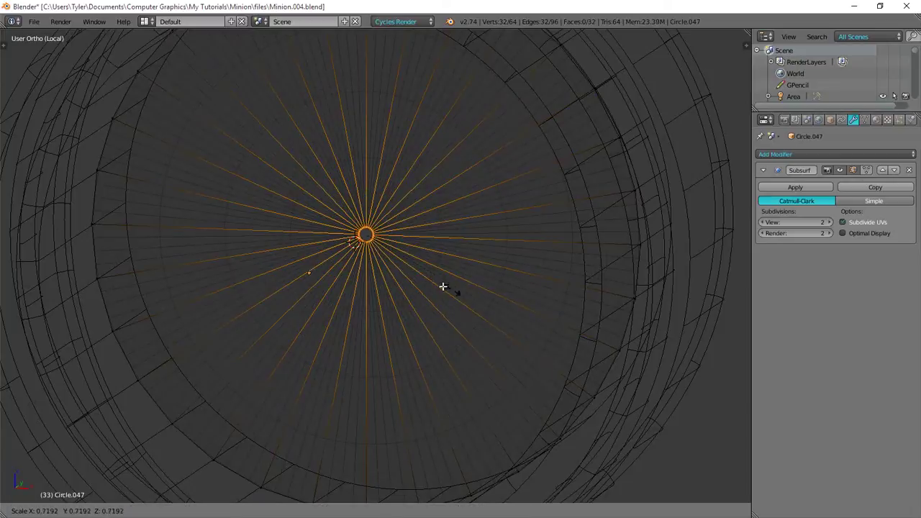
{"action": "left_click", "coordinate": [434, 284]}
{"action": "middle_click_drag", "start_coordinate": [434, 283], "coordinate": [445, 262]}
{"action": "key", "text": "a"}
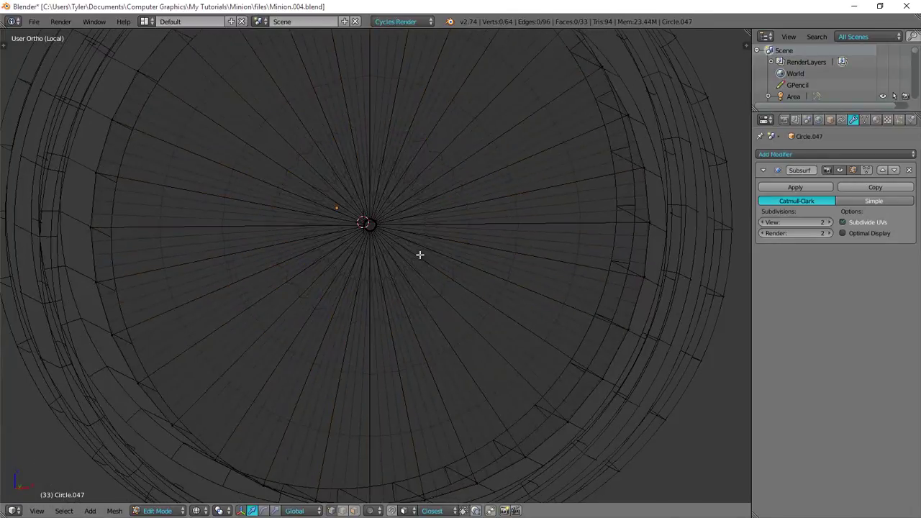
{"action": "scroll", "coordinate": [419, 255], "scroll_direction": "down", "scroll_amount": 4}
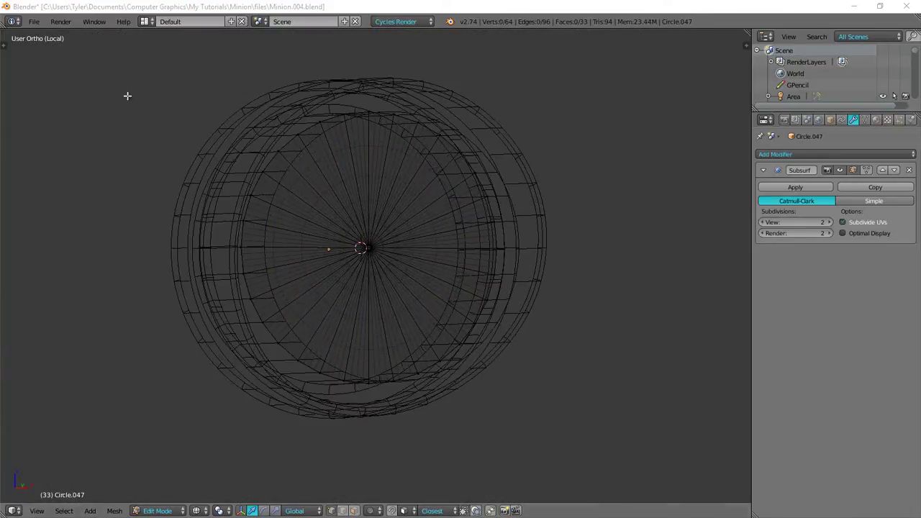
Step: Add 14 evenly spaced concentric loop cuts across the disc
{"action": "mouse_move", "coordinate": [372, 216]}
{"action": "middle_mouse_down"}
{"action": "mouse_move", "coordinate": [396, 211]}
{"action": "mouse_move", "coordinate": [369, 208]}
{"action": "middle_mouse_up"}
{"action": "key", "text": "ctrl+r"}
{"action": "scroll", "coordinate": [385, 204], "scroll_direction": "up", "scroll_amount": 4}
{"action": "scroll", "coordinate": [367, 212], "scroll_direction": "up", "scroll_amount": 11}
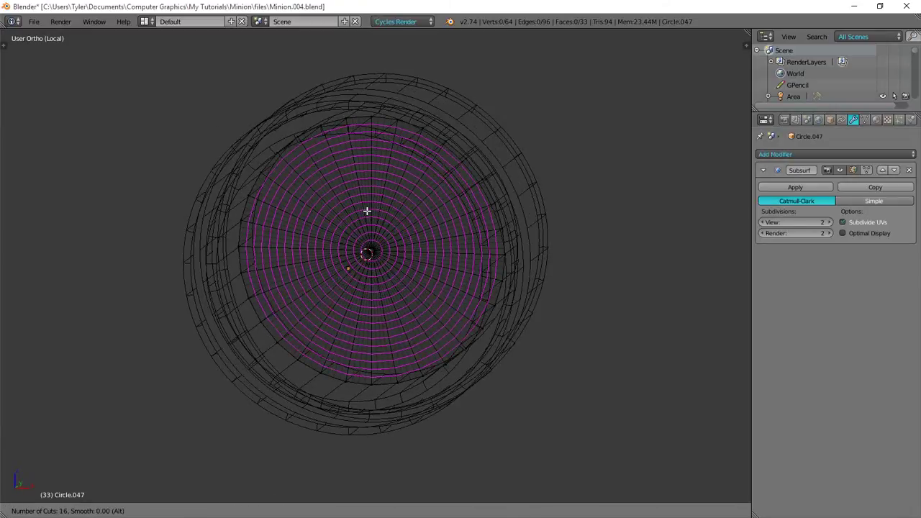
{"action": "scroll", "coordinate": [367, 210], "scroll_direction": "down", "scroll_amount": 1}
{"action": "scroll", "coordinate": [369, 211], "scroll_direction": "down", "scroll_amount": 1}
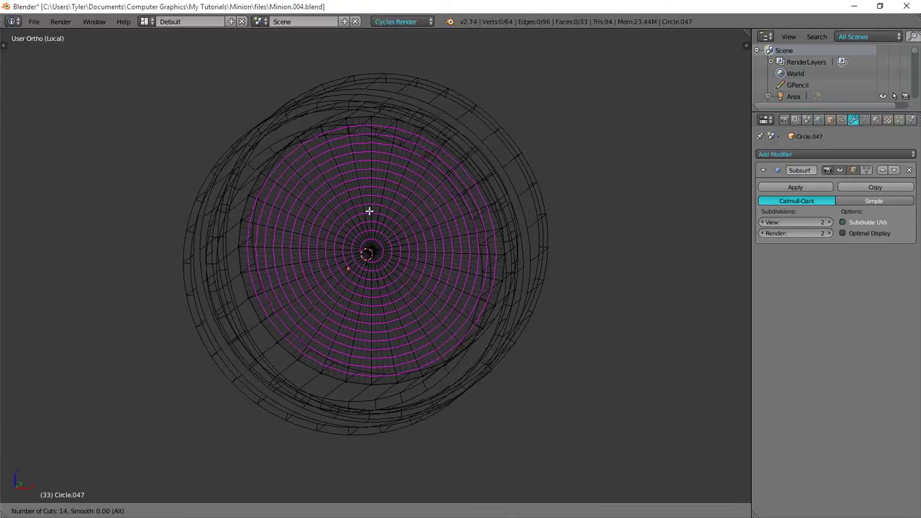
{"action": "left_click", "coordinate": [369, 211]}
{"action": "right_click", "coordinate": [369, 210]}
{"action": "key", "text": "a"}
Step: Select the disc's central circle and turn on proportional editing with the Sphere falloff
{"action": "middle_click_drag", "start_coordinate": [369, 212], "coordinate": [387, 252]}
{"action": "key", "text": "KP_3"}
{"action": "scroll", "coordinate": [380, 256], "scroll_direction": "up", "scroll_amount": 1}
{"action": "key", "text": "KP_1"}
{"action": "scroll", "coordinate": [387, 252], "scroll_direction": "up", "scroll_amount": 2}
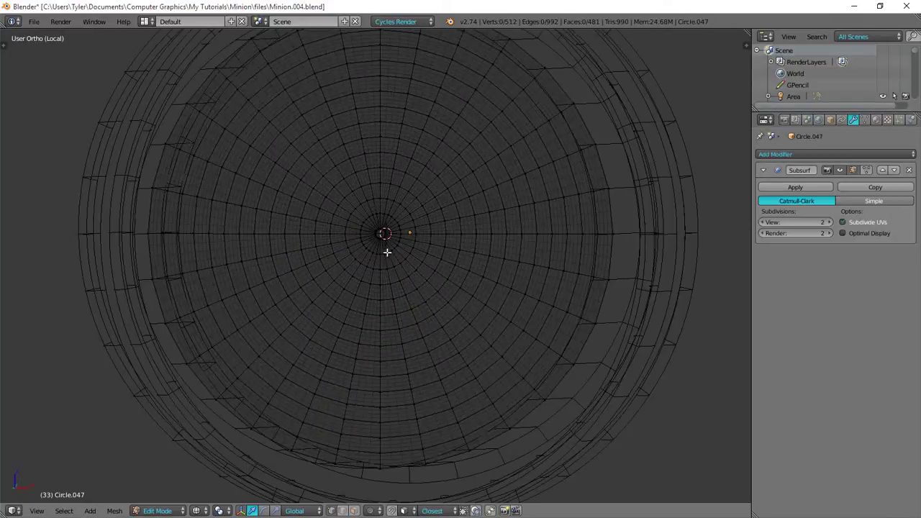
{"action": "left_click", "coordinate": [379, 236]}
{"action": "right_click", "coordinate": [379, 235]}
{"action": "middle_click_drag", "start_coordinate": [460, 213], "coordinate": [417, 223]}
{"action": "key", "text": "o"}
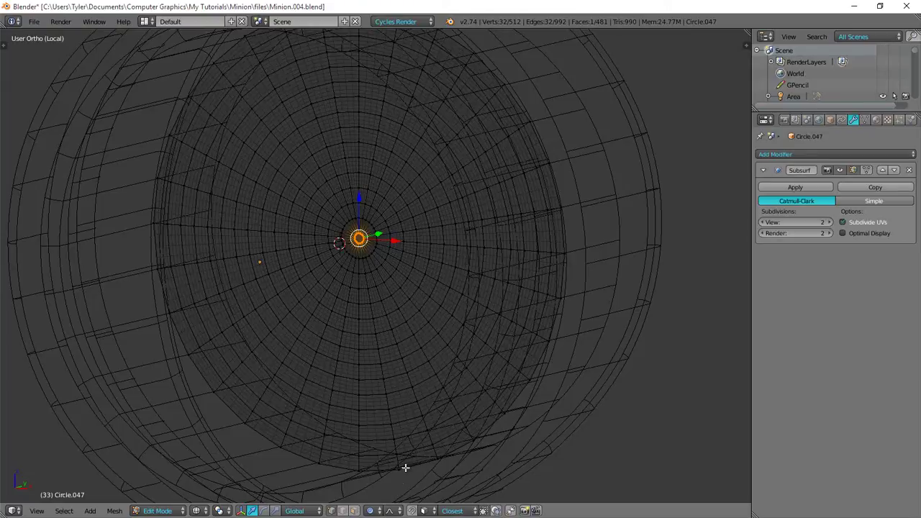
{"action": "left_click", "coordinate": [397, 511]}
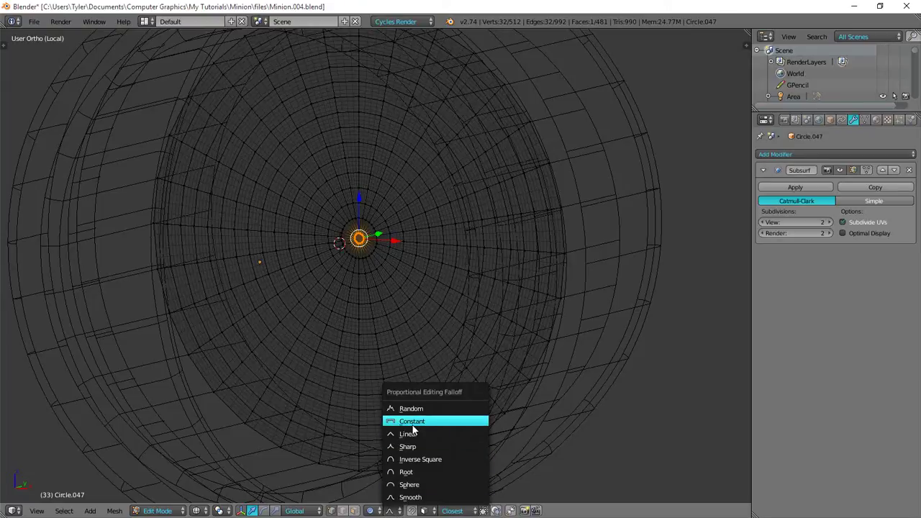
{"action": "left_click", "coordinate": [423, 485]}
Step: Pull the disc's centre forward along global Y with a proportional size of 1.10 to form a rounded dome
{"action": "scroll", "coordinate": [455, 302], "scroll_direction": "down", "scroll_amount": 2}
{"action": "middle_click_drag", "start_coordinate": [463, 302], "coordinate": [430, 307]}
{"action": "middle_click_drag", "start_coordinate": [596, 295], "coordinate": [554, 295]}
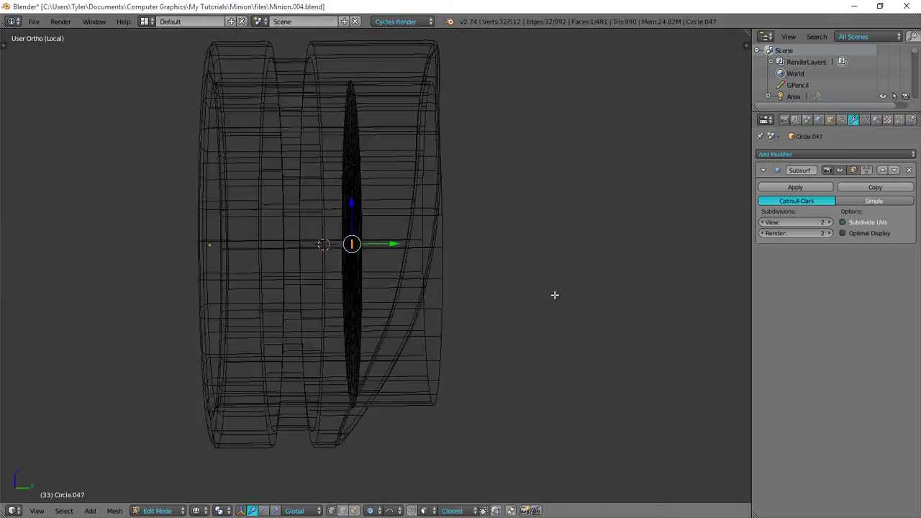
{"action": "key", "text": "KP_3"}
{"action": "scroll", "coordinate": [407, 269], "scroll_direction": "up", "scroll_amount": 1}
{"action": "middle_click_drag", "start_coordinate": [412, 249], "coordinate": [442, 255], "text": "shift"}
{"action": "scroll", "coordinate": [442, 255], "scroll_direction": "down", "scroll_amount": 1}
{"action": "key", "text": "g"}
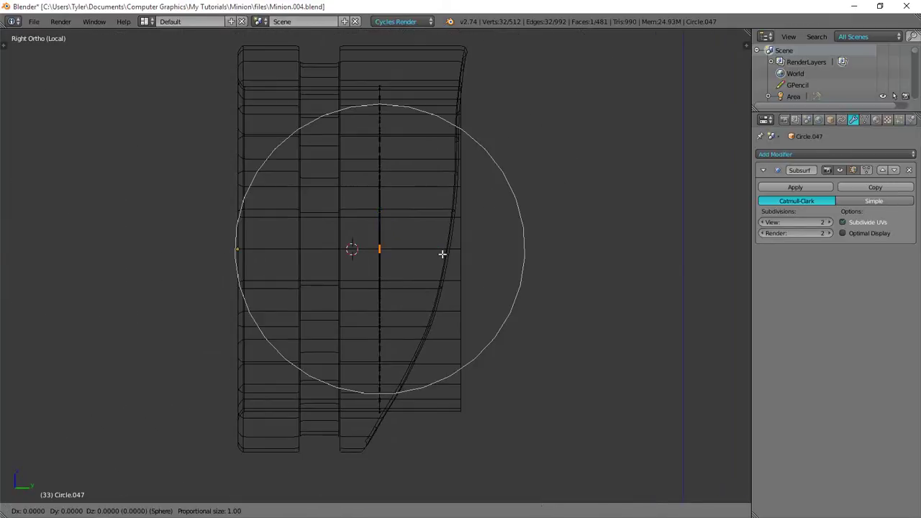
{"action": "key", "text": "y"}
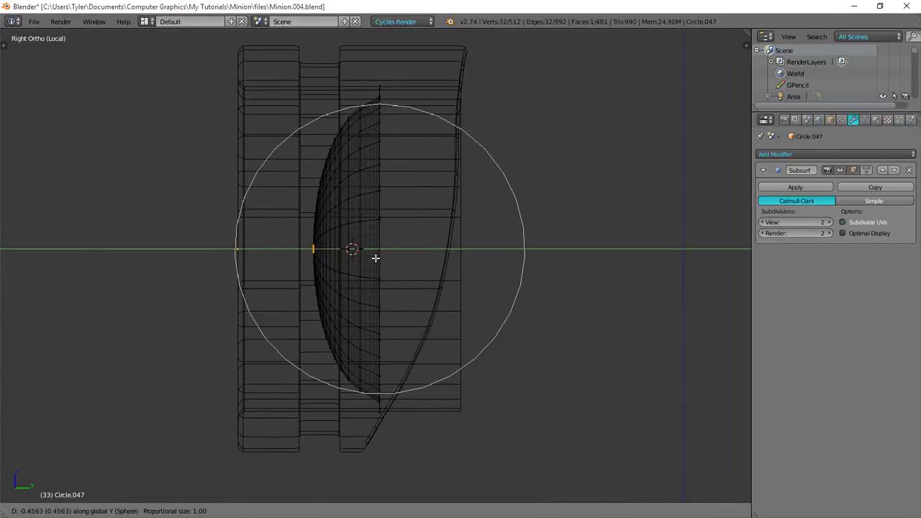
{"action": "scroll", "coordinate": [384, 260], "scroll_direction": "down", "scroll_amount": 1}
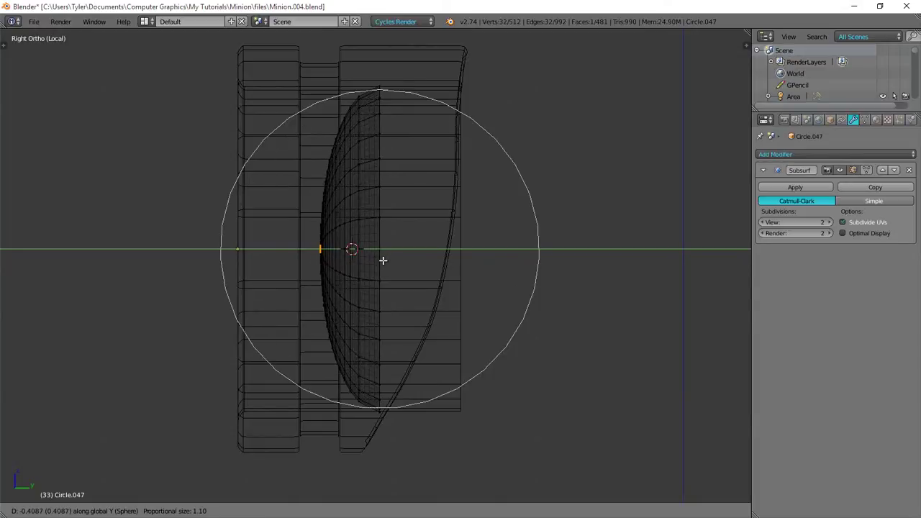
{"action": "scroll", "coordinate": [383, 261], "scroll_direction": "down", "scroll_amount": 2}
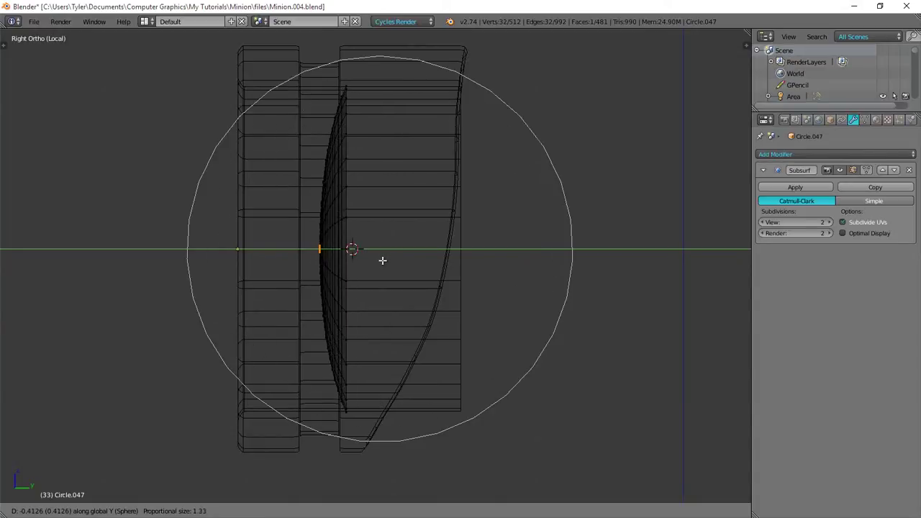
{"action": "scroll", "coordinate": [383, 260], "scroll_direction": "up", "scroll_amount": 4}
{"action": "scroll", "coordinate": [383, 261], "scroll_direction": "down", "scroll_amount": 6}
{"action": "scroll", "coordinate": [382, 260], "scroll_direction": "up", "scroll_amount": 5}
{"action": "scroll", "coordinate": [382, 260], "scroll_direction": "down", "scroll_amount": 5}
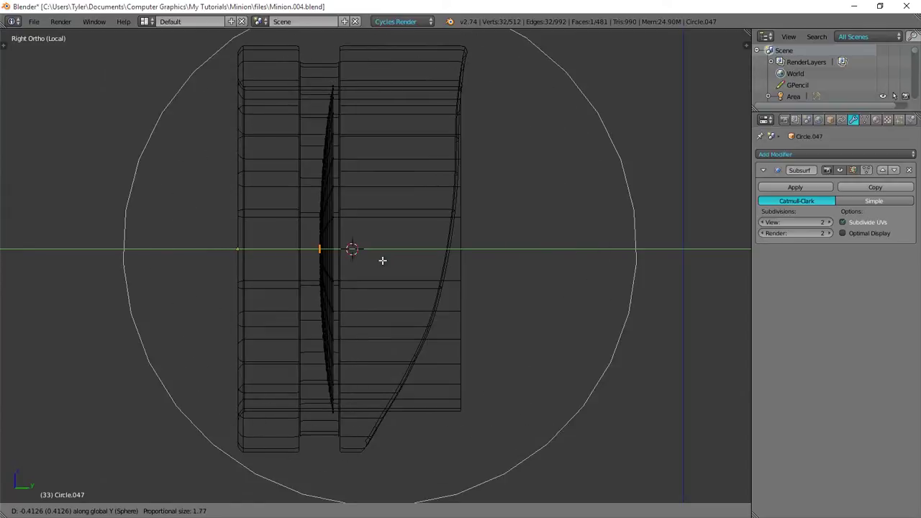
{"action": "scroll", "coordinate": [382, 261], "scroll_direction": "up", "scroll_amount": 6}
{"action": "scroll", "coordinate": [381, 261], "scroll_direction": "down", "scroll_amount": 1}
{"action": "scroll", "coordinate": [381, 261], "scroll_direction": "down", "scroll_amount": 1}
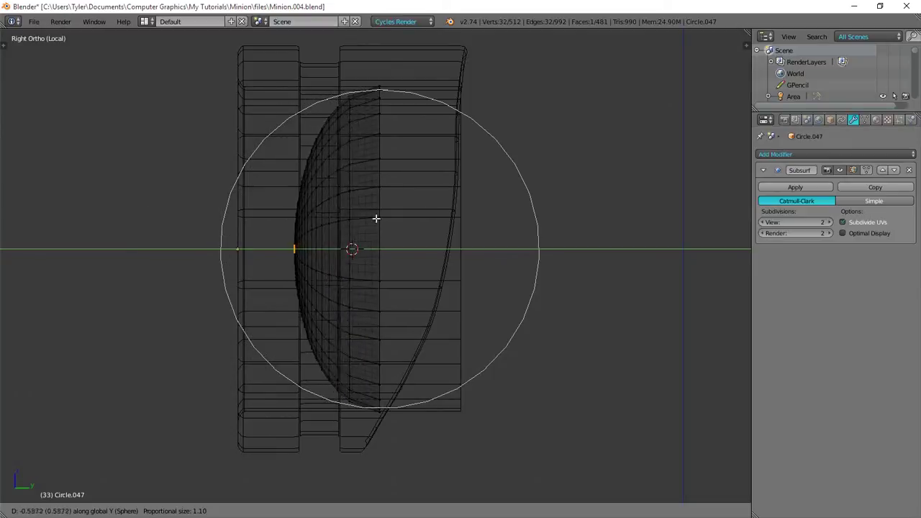
{"action": "left_click", "coordinate": [373, 289]}
Step: Switch to solid shading and flip the normals of the whole dome
{"action": "middle_click_drag", "start_coordinate": [375, 288], "coordinate": [453, 297]}
{"action": "key", "text": "Tab"}
{"action": "left_click", "coordinate": [366, 297]}
{"action": "key", "text": "z"}
{"action": "mouse_move", "coordinate": [374, 353]}
{"action": "middle_mouse_down"}
{"action": "mouse_move", "coordinate": [431, 378]}
{"action": "mouse_move", "coordinate": [375, 335]}
{"action": "mouse_move", "coordinate": [491, 341]}
{"action": "middle_mouse_up"}
{"action": "key", "text": "Tab"}
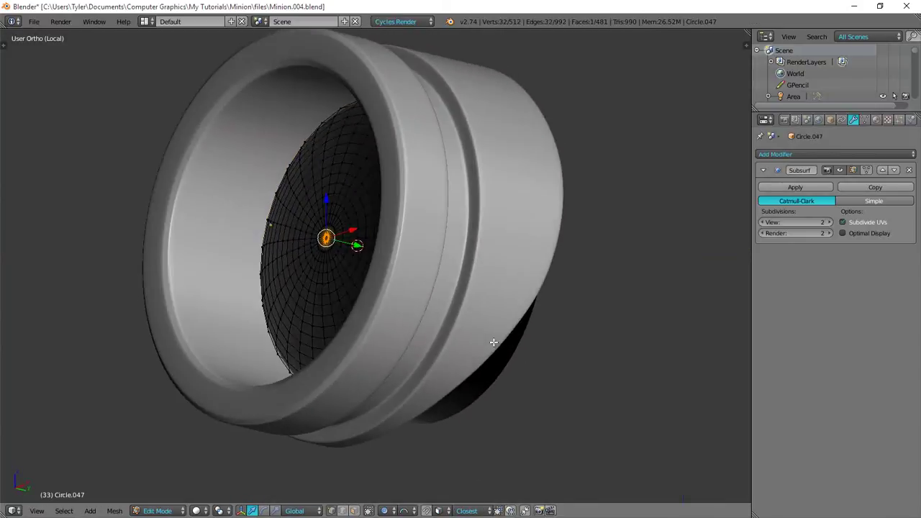
{"action": "key", "text": "a"}
{"action": "key", "text": "a"}
{"action": "middle_click_drag", "start_coordinate": [436, 329], "coordinate": [393, 324]}
{"action": "key", "text": "t"}
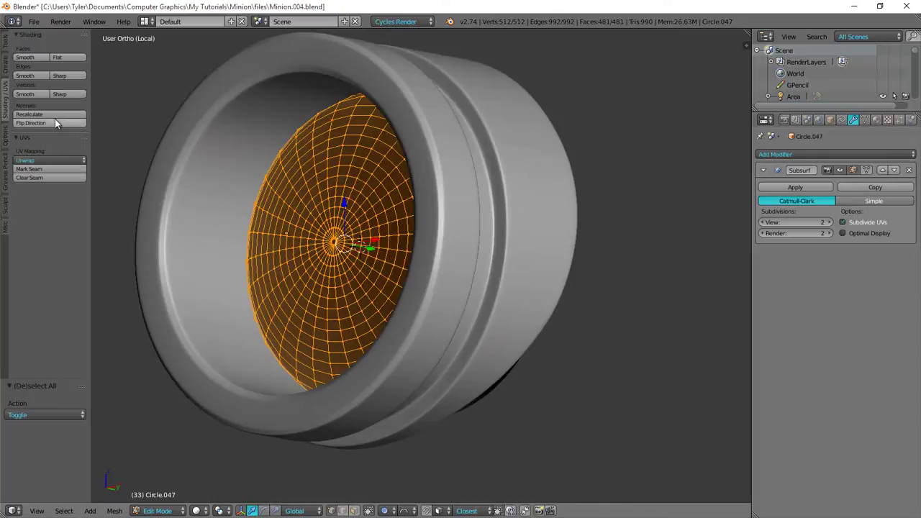
{"action": "left_click", "coordinate": [55, 121]}
{"action": "key", "text": "t"}
Step: Examine the dome's shading inside the frame, then its position in a wireframe side view in Object Mode
{"action": "scroll", "coordinate": [319, 187], "scroll_direction": "up", "scroll_amount": 1}
{"action": "key", "text": "Tab"}
{"action": "scroll", "coordinate": [263, 212], "scroll_direction": "down", "scroll_amount": 3}
{"action": "middle_click_drag", "start_coordinate": [319, 187], "coordinate": [420, 247]}
{"action": "key", "text": "Tab"}
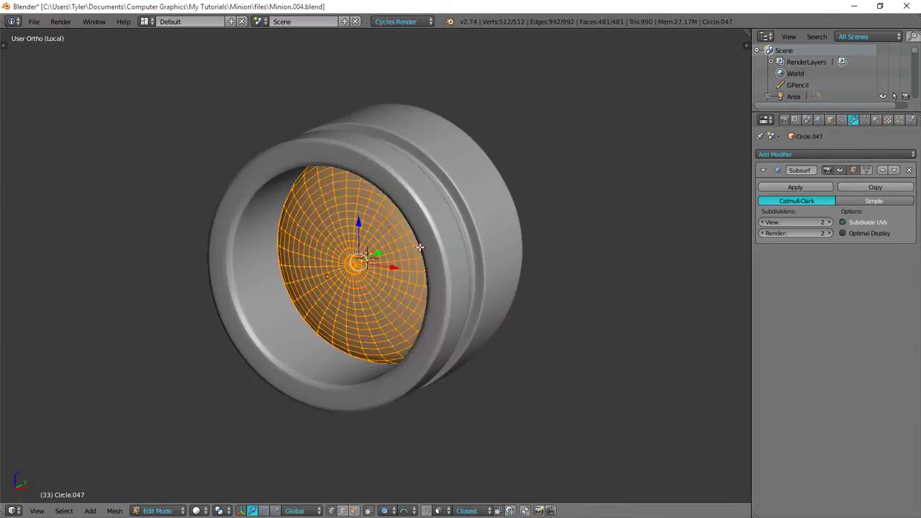
{"action": "key", "text": "Tab"}
{"action": "key", "text": "KP_1"}
{"action": "key", "text": "KP_3"}
{"action": "key", "text": "z"}
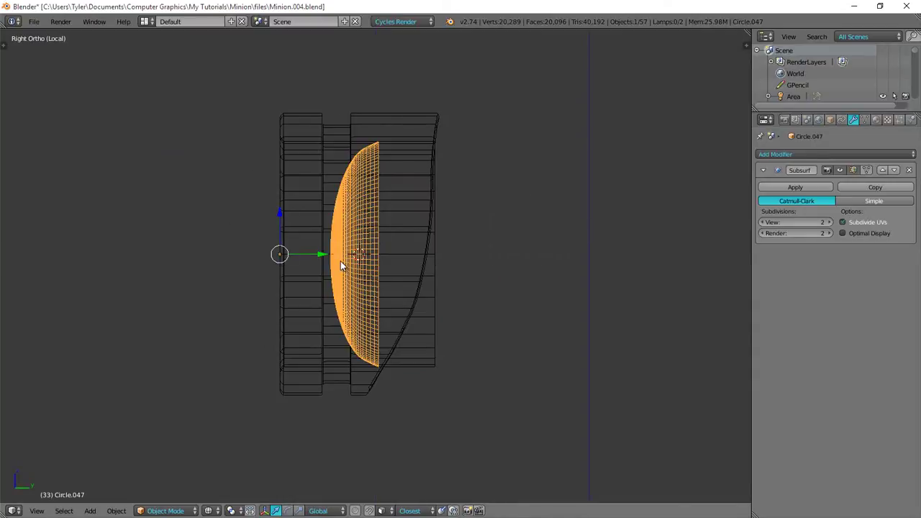
Step: Set the dome object's origin to its geometry
{"action": "key", "text": "space"}
{"action": "key", "text": "Escape"}
{"action": "key", "text": "space"}
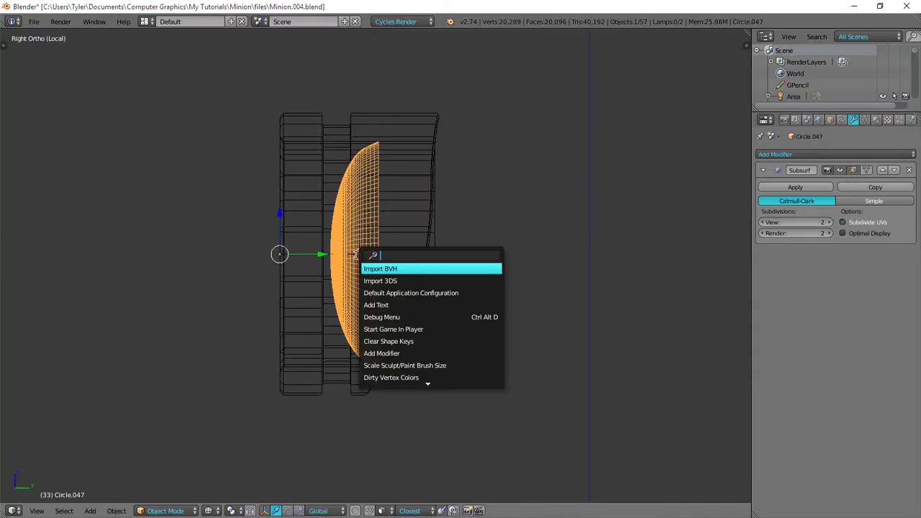
{"action": "type", "text": "set or"}
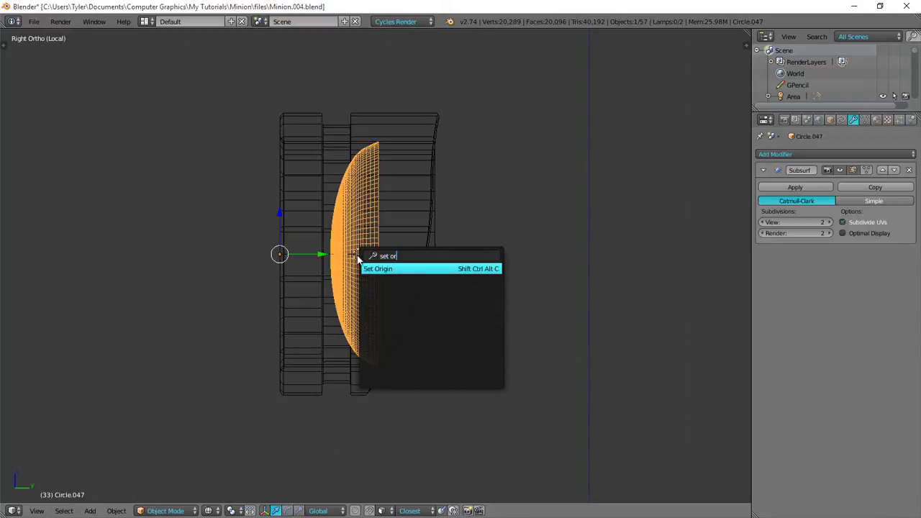
{"action": "key", "text": "Return"}
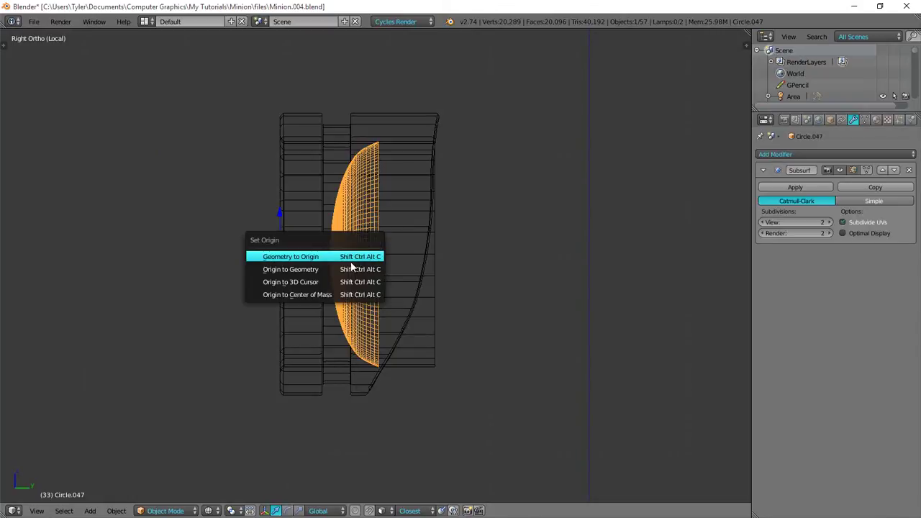
{"action": "left_click", "coordinate": [318, 269]}
Step: Enlarge the object list and rename the dome object Circle.047 as Eye
{"action": "scroll", "coordinate": [910, 66], "scroll_direction": "down", "scroll_amount": 3}
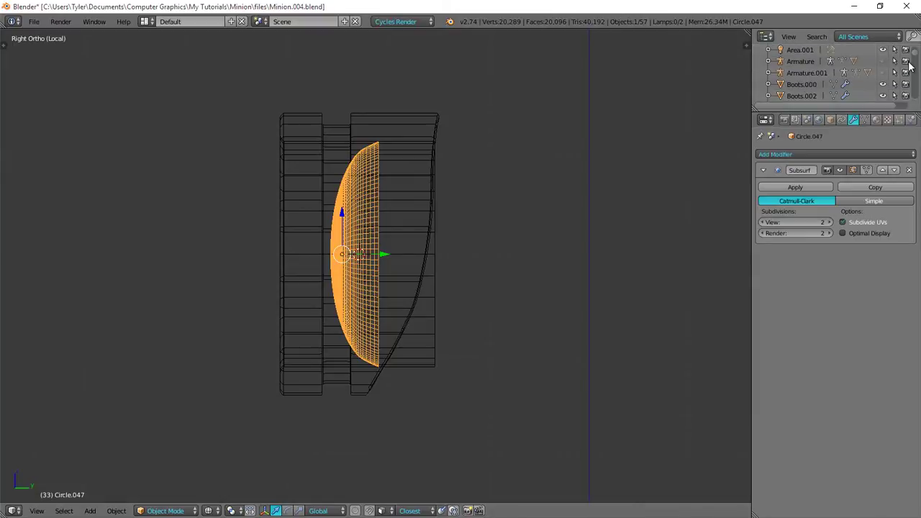
{"action": "scroll", "coordinate": [910, 67], "scroll_direction": "down", "scroll_amount": 3}
{"action": "left_click_drag", "start_coordinate": [852, 109], "coordinate": [853, 186]}
{"action": "left_click", "coordinate": [838, 223]}
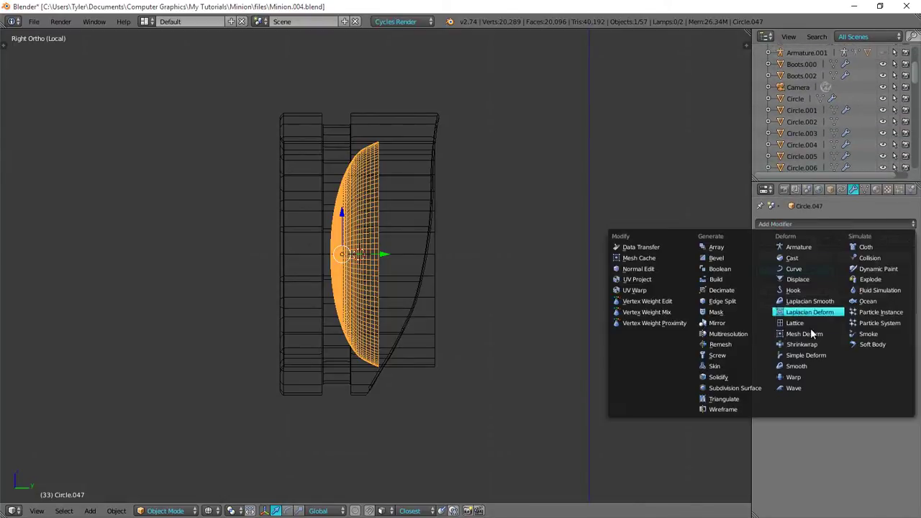
{"action": "scroll", "coordinate": [823, 112], "scroll_direction": "down", "scroll_amount": 5}
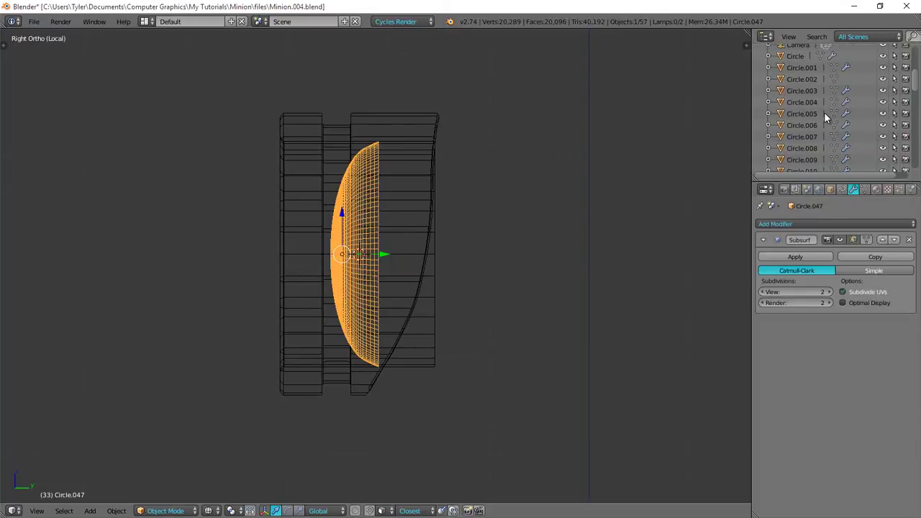
{"action": "scroll", "coordinate": [838, 166], "scroll_direction": "down", "scroll_amount": 15}
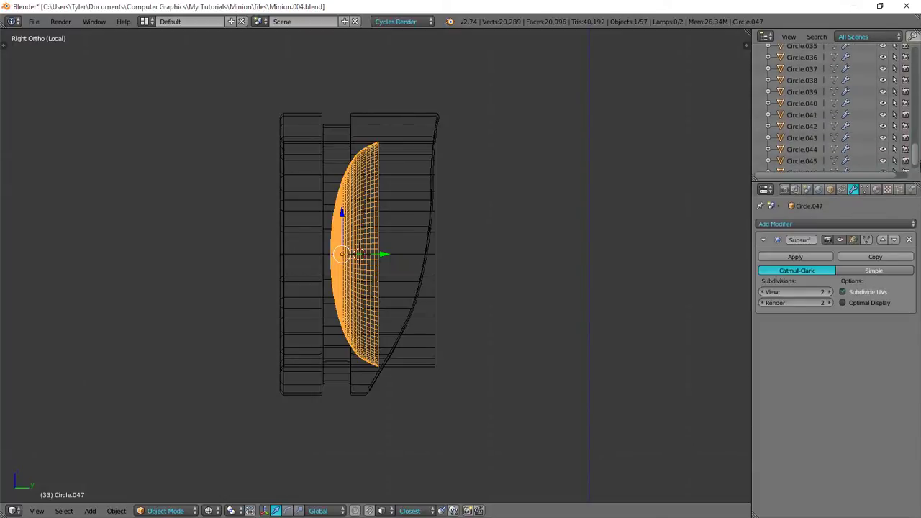
{"action": "double_click", "coordinate": [801, 167]}
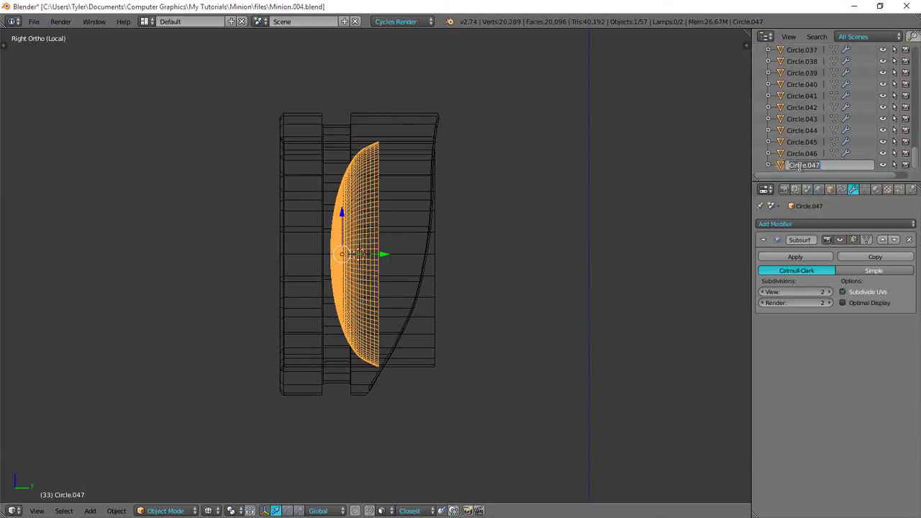
{"action": "type", "text": "Eye"}
{"action": "key", "text": "Return"}
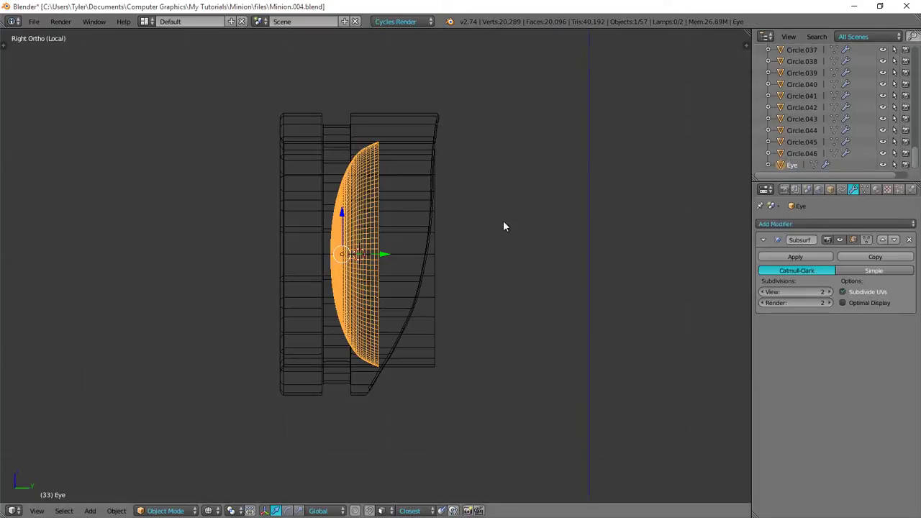
Step: Check the eye and frame in solid shading, then leave local view and show the whole Minion in wireframe
{"action": "scroll", "coordinate": [502, 220], "scroll_direction": "down", "scroll_amount": 3}
{"action": "middle_click_drag", "start_coordinate": [436, 228], "coordinate": [472, 237]}
{"action": "key", "text": "a"}
{"action": "key", "text": "z"}
{"action": "middle_click_drag", "start_coordinate": [405, 251], "coordinate": [446, 274]}
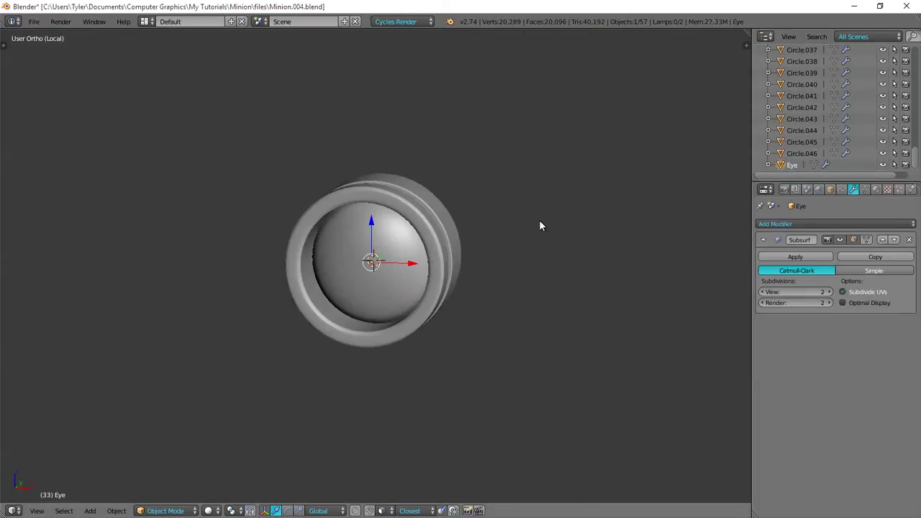
{"action": "middle_click_drag", "start_coordinate": [540, 221], "coordinate": [526, 220]}
{"action": "key", "text": "KP_Divide"}
{"action": "middle_click_drag", "start_coordinate": [371, 243], "coordinate": [385, 255]}
{"action": "scroll", "coordinate": [386, 255], "scroll_direction": "up", "scroll_amount": 3}
{"action": "key", "text": "z"}
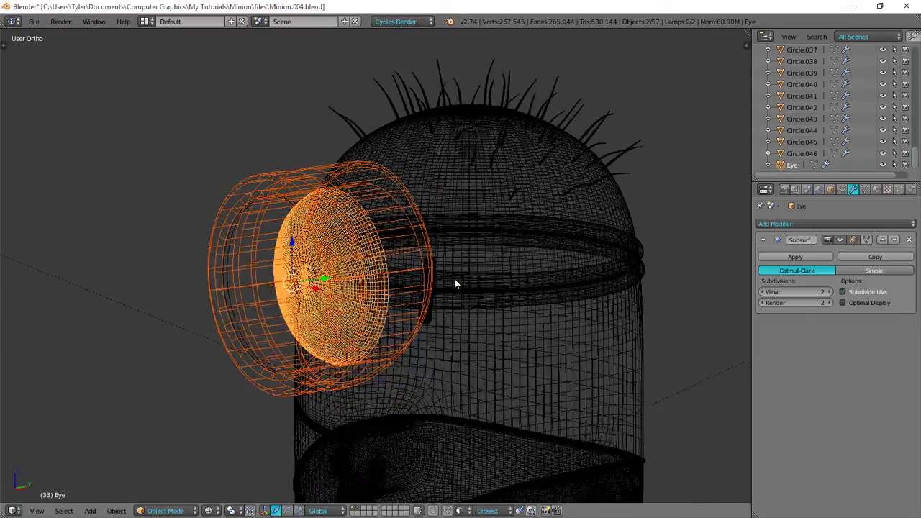
Step: Select only the Eye object and isolate it in local front view
{"action": "key", "text": "a"}
{"action": "middle_click_drag", "start_coordinate": [454, 278], "coordinate": [480, 282]}
{"action": "right_click", "coordinate": [348, 270]}
{"action": "middle_click_drag", "start_coordinate": [387, 253], "coordinate": [331, 231]}
{"action": "right_click", "coordinate": [370, 245]}
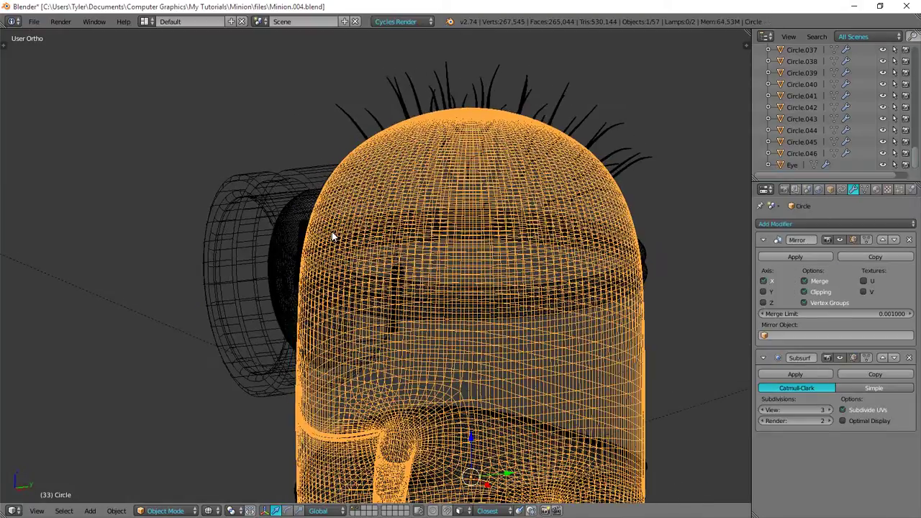
{"action": "right_click", "coordinate": [333, 236]}
{"action": "key", "text": "KP_Divide"}
{"action": "key", "text": "KP_1"}
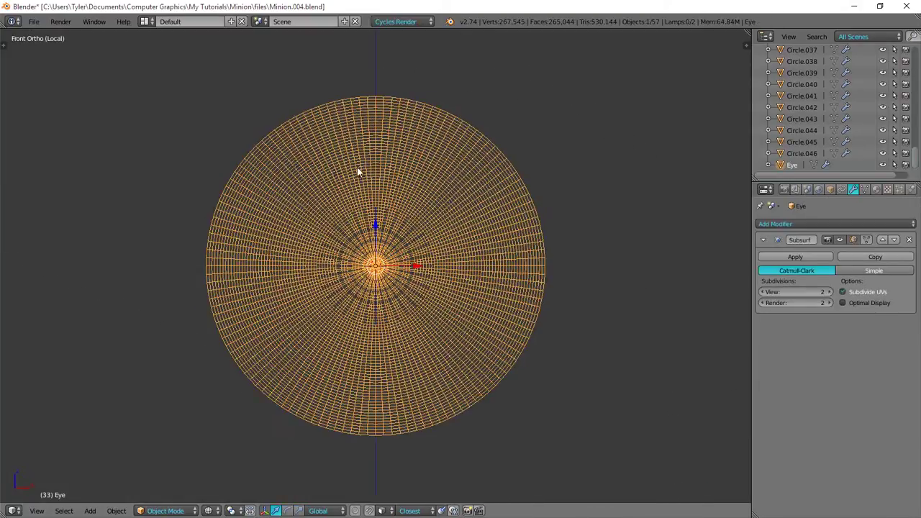
Step: Enter Edit Mode with solid shading and select two neighbouring vertices on the vertical line above the eye's centre
{"action": "key", "text": "Tab"}
{"action": "key", "text": "z"}
{"action": "key", "text": "a"}
{"action": "middle_click_drag", "start_coordinate": [533, 236], "coordinate": [487, 257]}
{"action": "scroll", "coordinate": [381, 202], "scroll_direction": "up", "scroll_amount": 3}
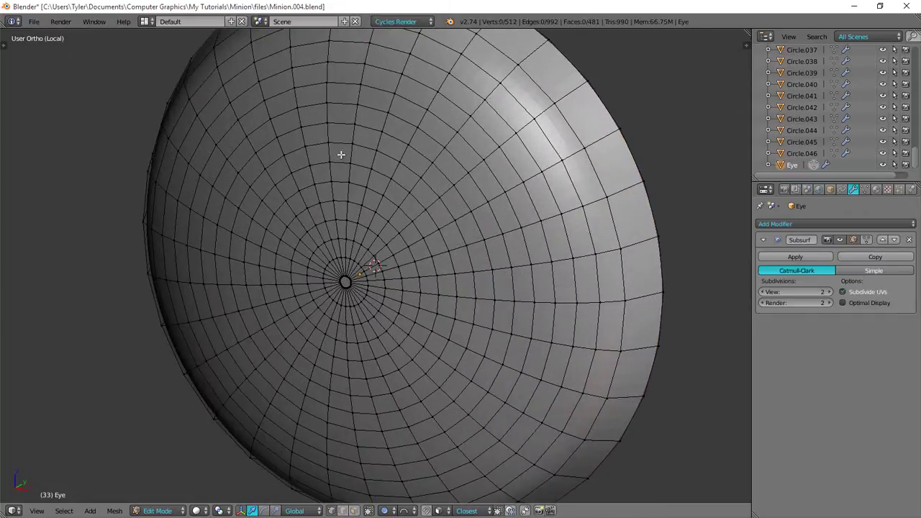
{"action": "right_click", "coordinate": [350, 141]}
{"action": "right_click", "coordinate": [354, 128], "text": "shift"}
{"action": "key", "text": "q"}
{"action": "left_click", "coordinate": [251, 117]}
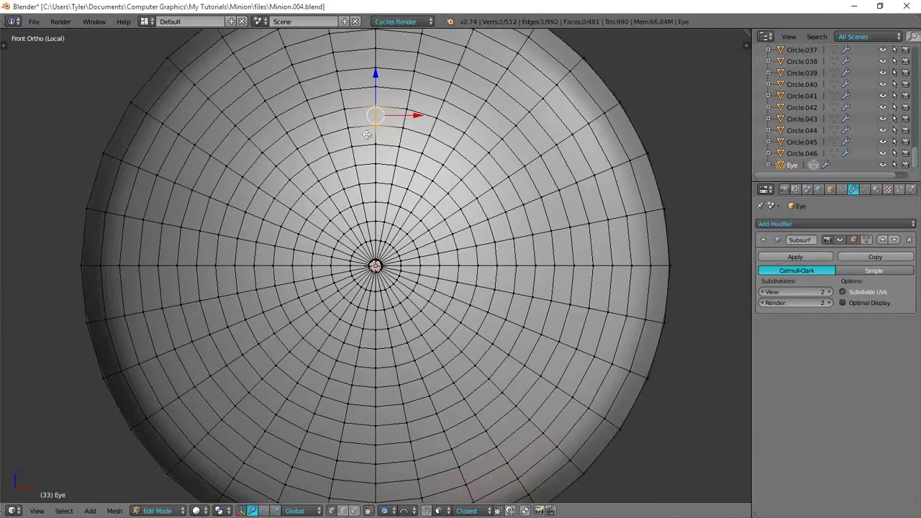
Step: Extrude the selected edge in place without moving it, separate the new edge into its own object and return to Object Mode
{"action": "middle_click_drag", "start_coordinate": [389, 136], "coordinate": [339, 179]}
{"action": "scroll", "coordinate": [338, 144], "scroll_direction": "down", "scroll_amount": 1}
{"action": "scroll", "coordinate": [345, 136], "scroll_direction": "down", "scroll_amount": 1}
{"action": "scroll", "coordinate": [349, 163], "scroll_direction": "up", "scroll_amount": 1}
{"action": "right_click", "coordinate": [344, 158], "text": "shift"}
{"action": "right_click", "coordinate": [343, 170], "text": "shift"}
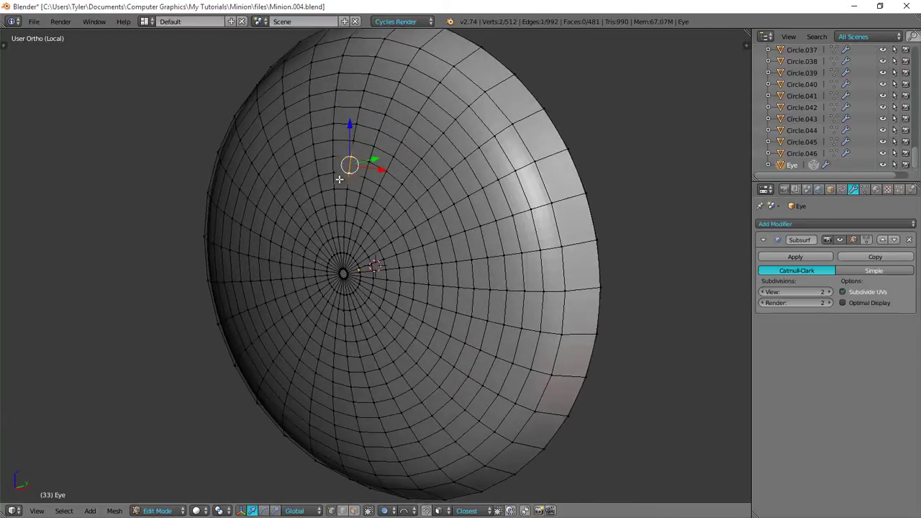
{"action": "key", "text": "e"}
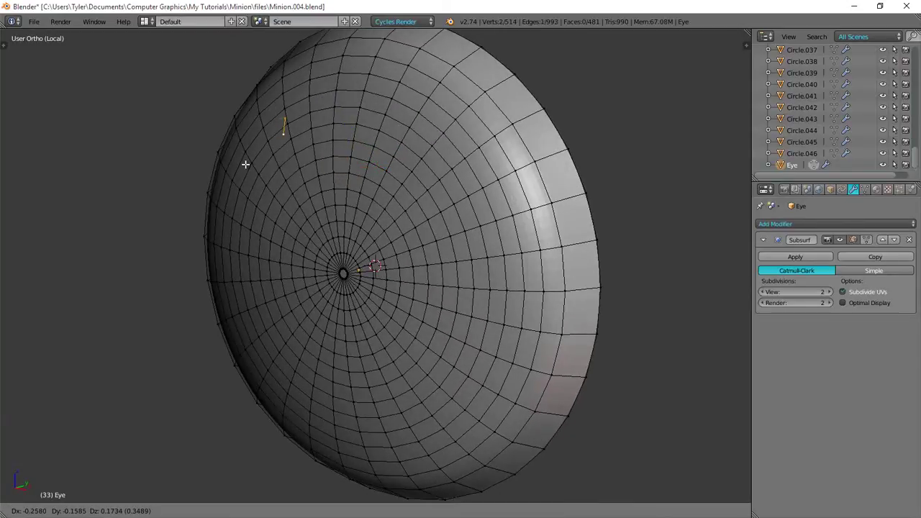
{"action": "right_click", "coordinate": [244, 164]}
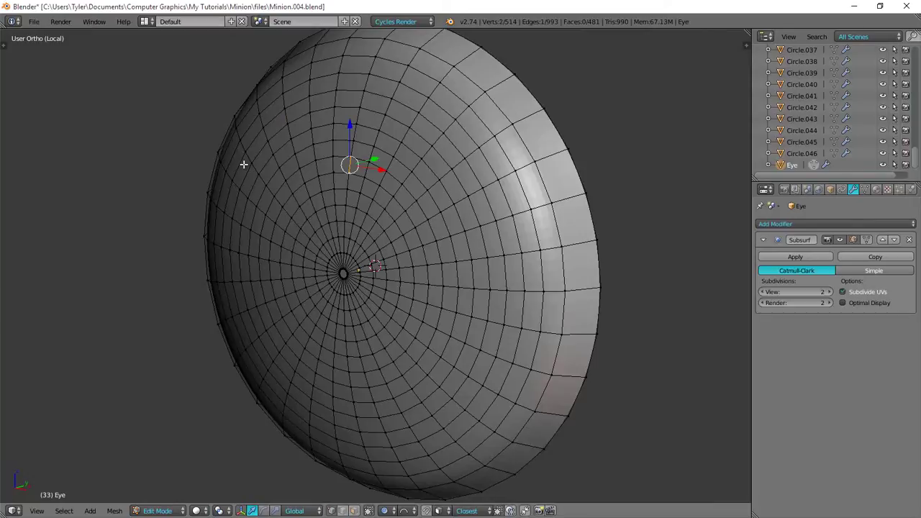
{"action": "key", "text": "p"}
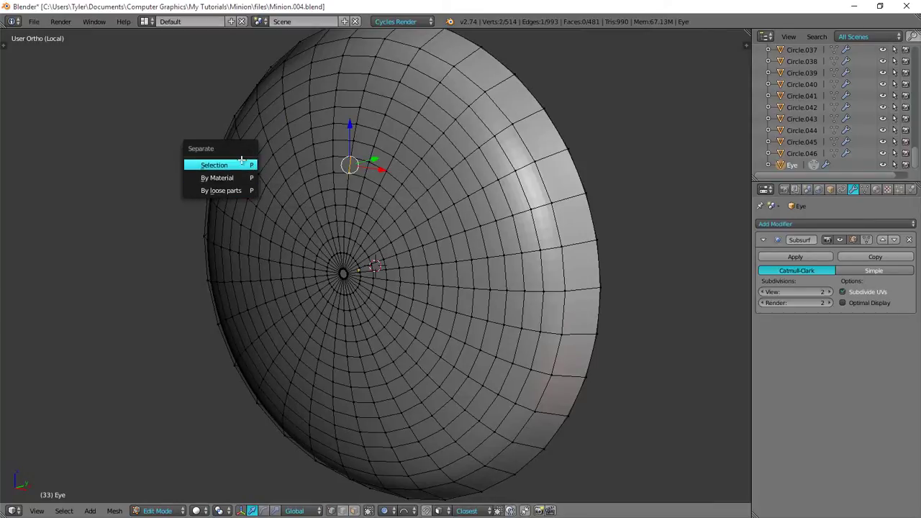
{"action": "left_click", "coordinate": [244, 164]}
{"action": "middle_click_drag", "start_coordinate": [244, 164], "coordinate": [399, 170]}
{"action": "key", "text": "Tab"}
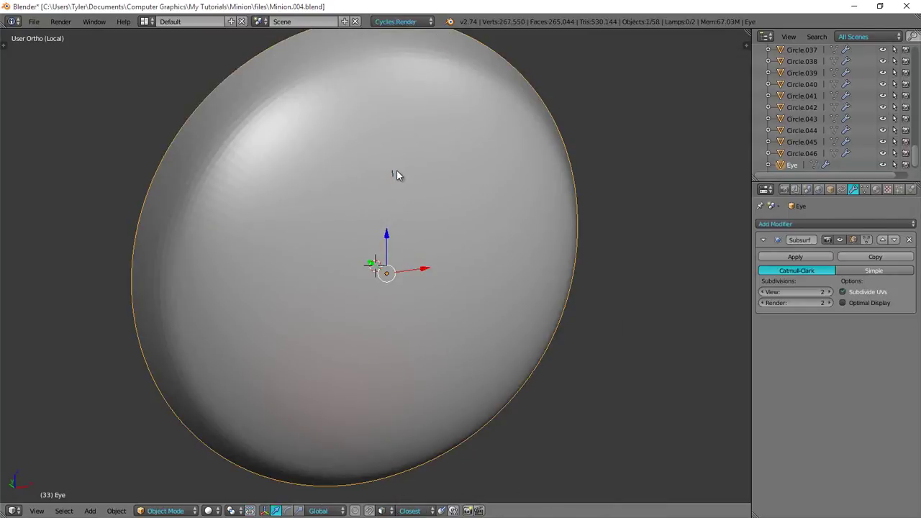
Step: Open the separated edge object in Edit Mode and replace its Subdivision Surface modifier with a Shrinkwrap modifier
{"action": "right_click", "coordinate": [393, 174]}
{"action": "key", "text": "Tab"}
{"action": "middle_click_drag", "start_coordinate": [469, 182], "coordinate": [587, 193]}
{"action": "key", "text": "KP_1"}
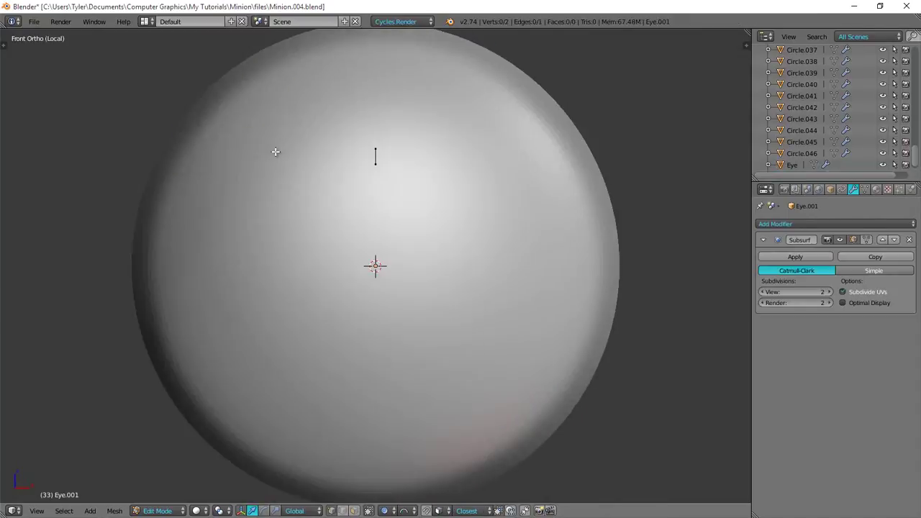
{"action": "scroll", "coordinate": [506, 190], "scroll_direction": "down", "scroll_amount": 1, "text": "shift"}
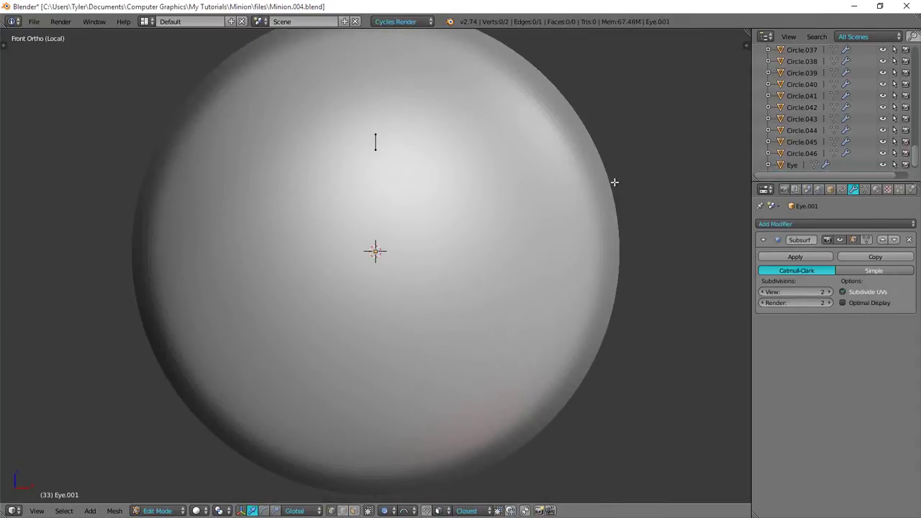
{"action": "left_click", "coordinate": [911, 240]}
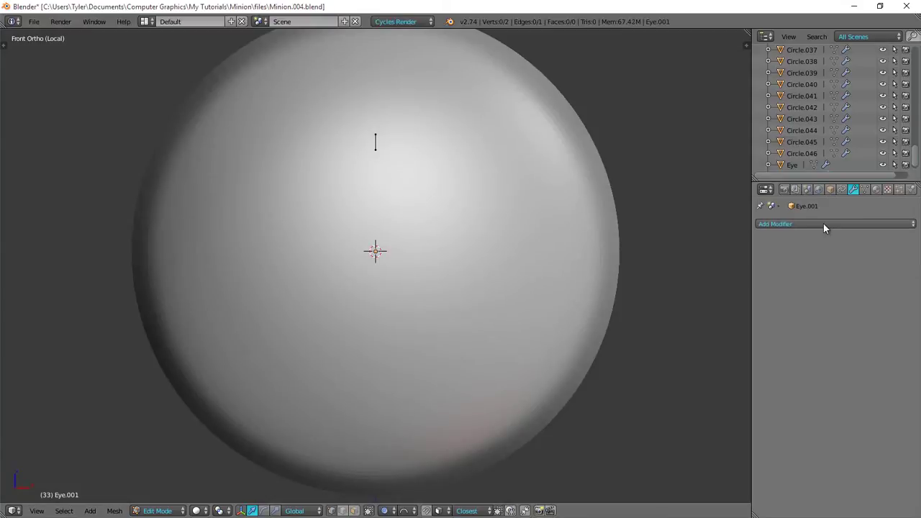
{"action": "left_click", "coordinate": [823, 224]}
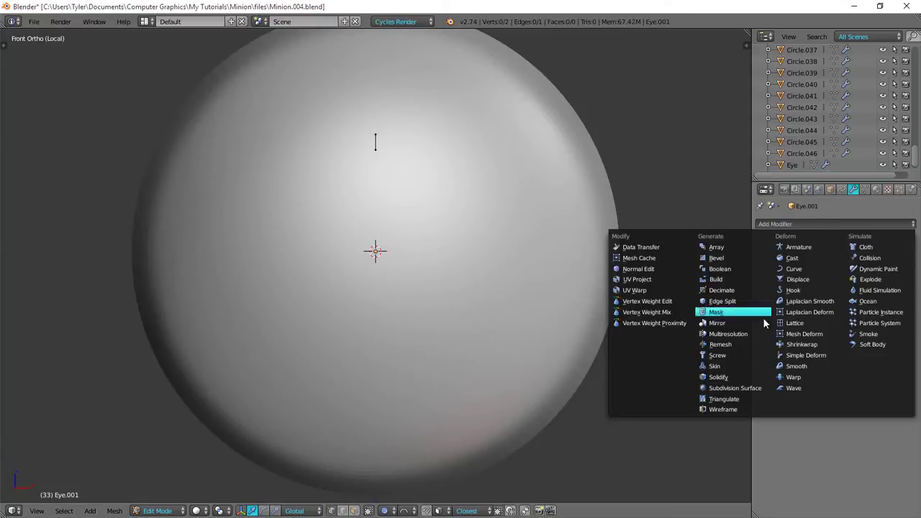
{"action": "left_click", "coordinate": [806, 345]}
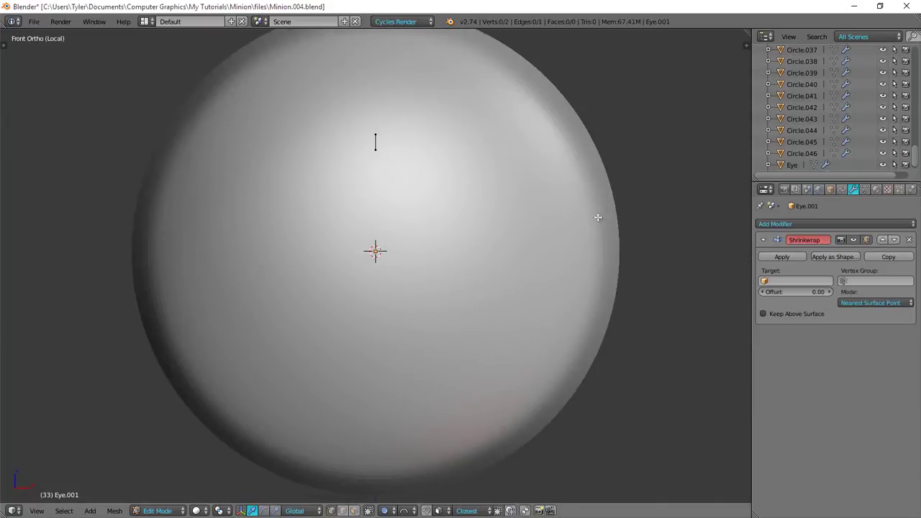
Step: Examine the separated edge's position against the dome from the front, the side and an angle
{"action": "middle_click_drag", "start_coordinate": [598, 217], "coordinate": [564, 273], "text": "shift"}
{"action": "middle_click_drag", "start_coordinate": [564, 273], "coordinate": [526, 295]}
{"action": "key", "text": "KP_1"}
{"action": "middle_click_drag", "start_coordinate": [500, 254], "coordinate": [453, 270]}
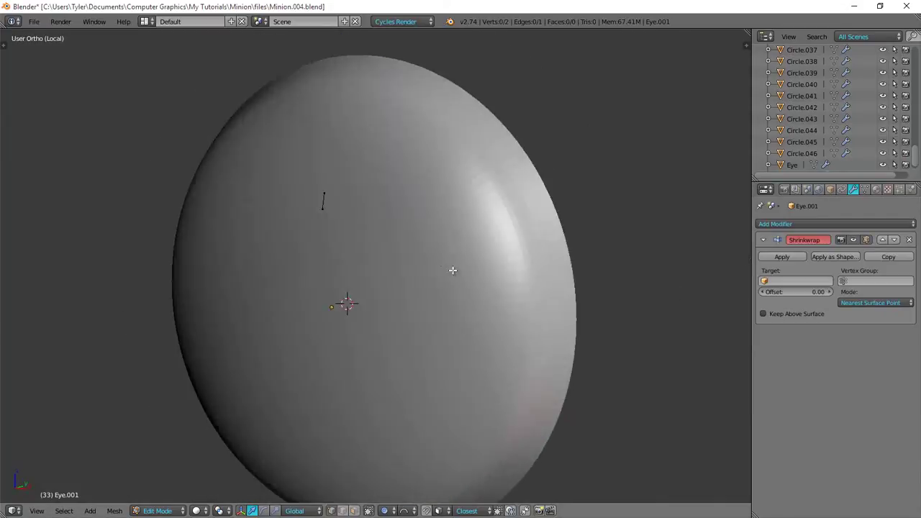
{"action": "key", "text": "KP_3"}
{"action": "scroll", "coordinate": [351, 244], "scroll_direction": "up", "scroll_amount": 5}
{"action": "middle_click_drag", "start_coordinate": [351, 244], "coordinate": [460, 241]}
{"action": "scroll", "coordinate": [263, 165], "scroll_direction": "down", "scroll_amount": 4}
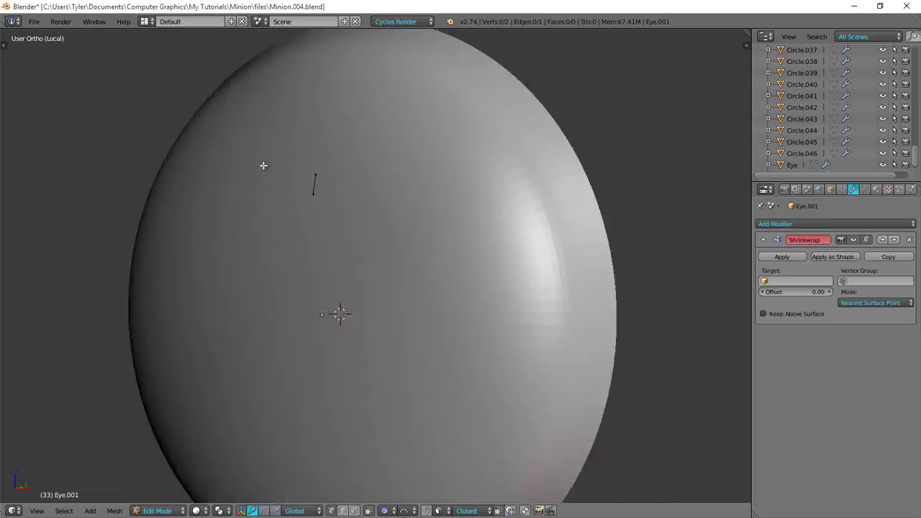
Step: Select both edge vertices and set the Shrinkwrap target to Eye with an offset of 0.01 and Keep Above Surface enabled
{"action": "key", "text": "KP_1"}
{"action": "right_click", "coordinate": [341, 196]}
{"action": "right_click", "coordinate": [342, 181], "text": "shift"}
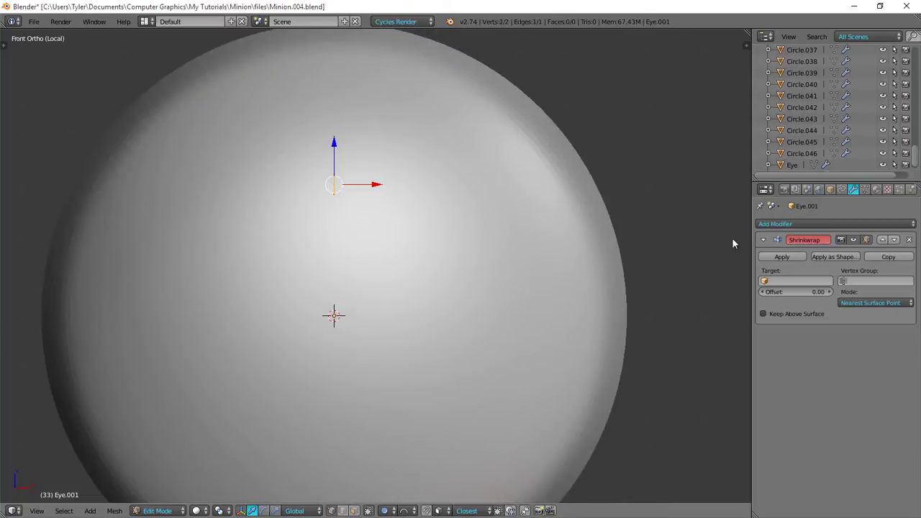
{"action": "left_click", "coordinate": [812, 279]}
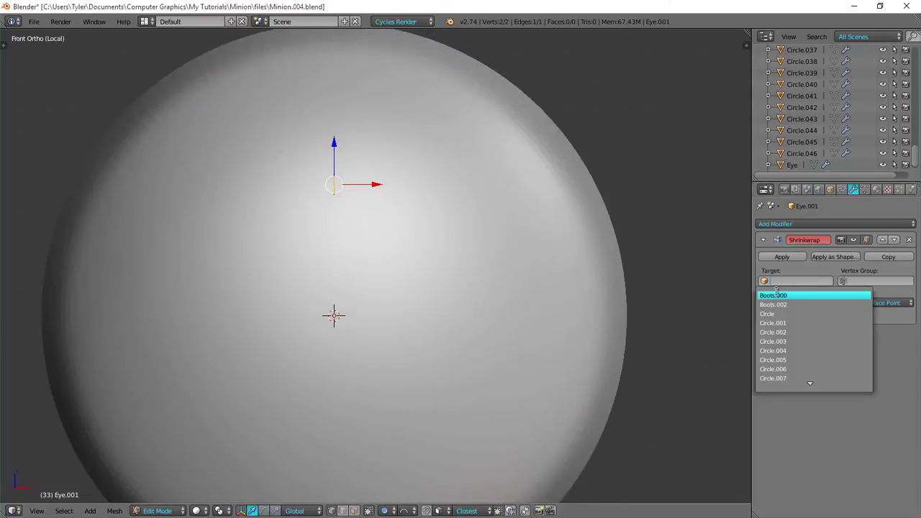
{"action": "type", "text": "eye"}
{"action": "left_click", "coordinate": [783, 299]}
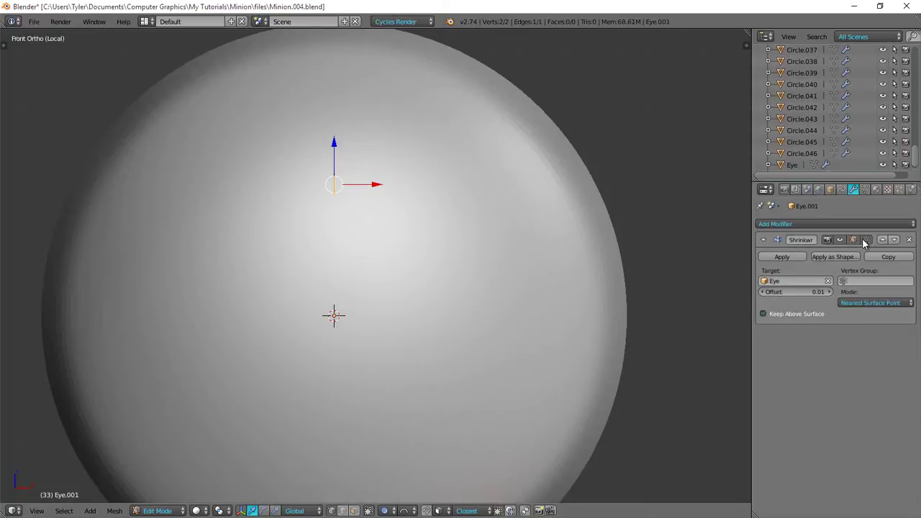
{"action": "middle_click_drag", "start_coordinate": [557, 210], "coordinate": [444, 216]}
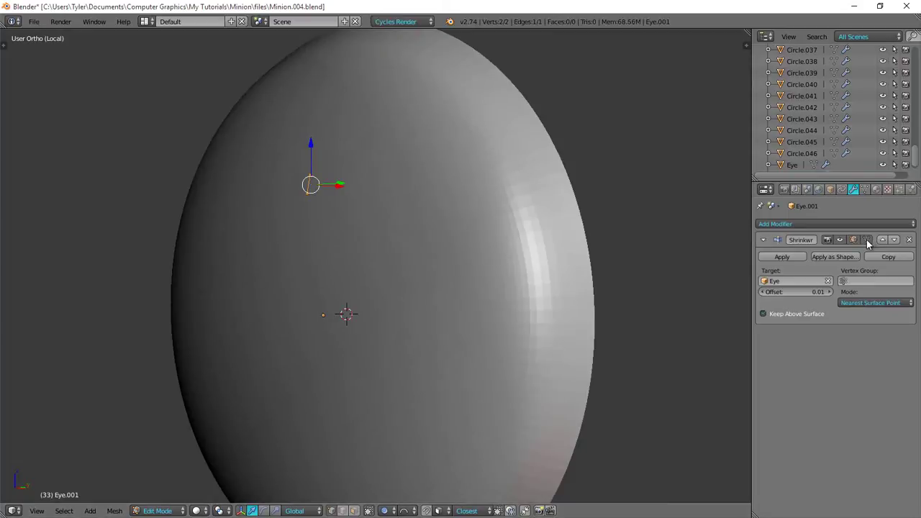
{"action": "key", "text": "KP_1"}
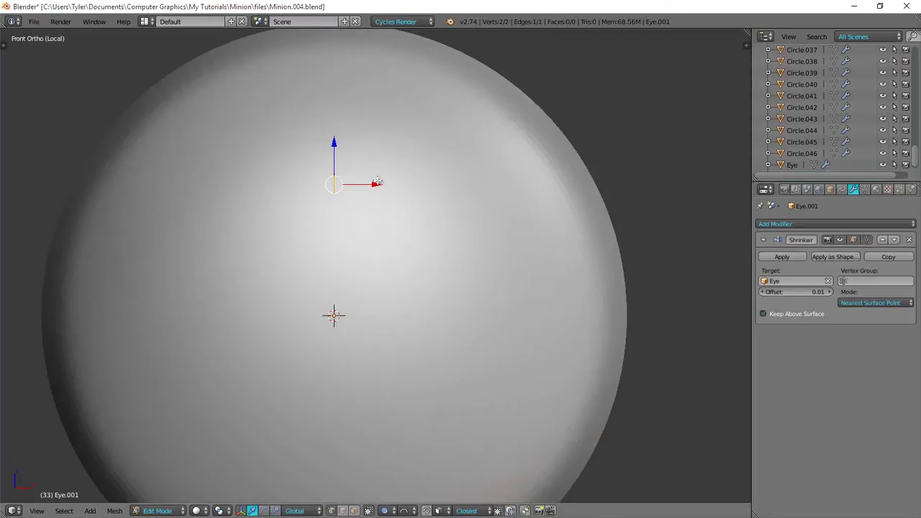
Step: Extrude the short edge sideways across the dome to form a long face
{"action": "left_click_drag", "start_coordinate": [333, 179], "coordinate": [331, 180]}
{"action": "right_click", "coordinate": [331, 180]}
{"action": "scroll", "coordinate": [374, 205], "scroll_direction": "down", "scroll_amount": 3}
{"action": "middle_click_drag", "start_coordinate": [392, 214], "coordinate": [404, 224]}
{"action": "key", "text": "e"}
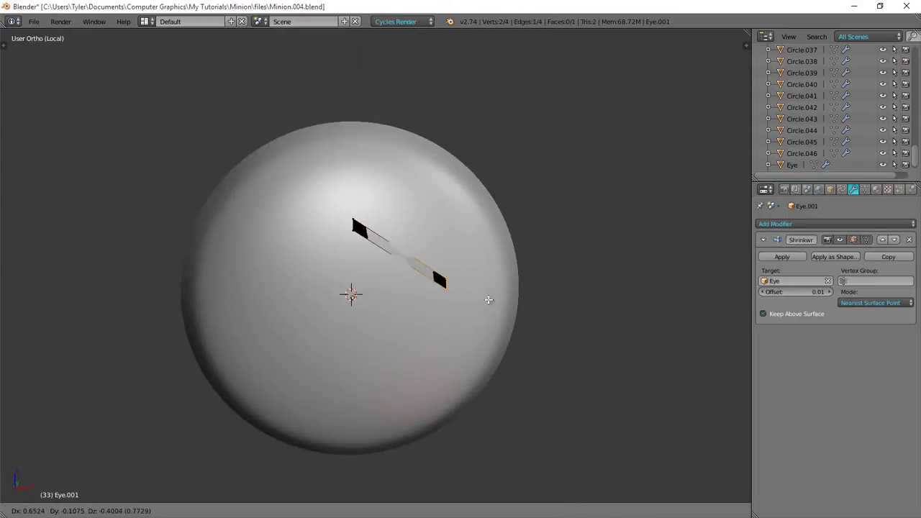
{"action": "left_click", "coordinate": [568, 259]}
Step: Examine how the extruded face follows the dome at both ends, and select its outer edge
{"action": "key", "text": "a"}
{"action": "scroll", "coordinate": [477, 263], "scroll_direction": "up", "scroll_amount": 2}
{"action": "middle_click_drag", "start_coordinate": [559, 307], "coordinate": [441, 215]}
{"action": "scroll", "coordinate": [550, 136], "scroll_direction": "up", "scroll_amount": 2}
{"action": "scroll", "coordinate": [487, 265], "scroll_direction": "up", "scroll_amount": 2}
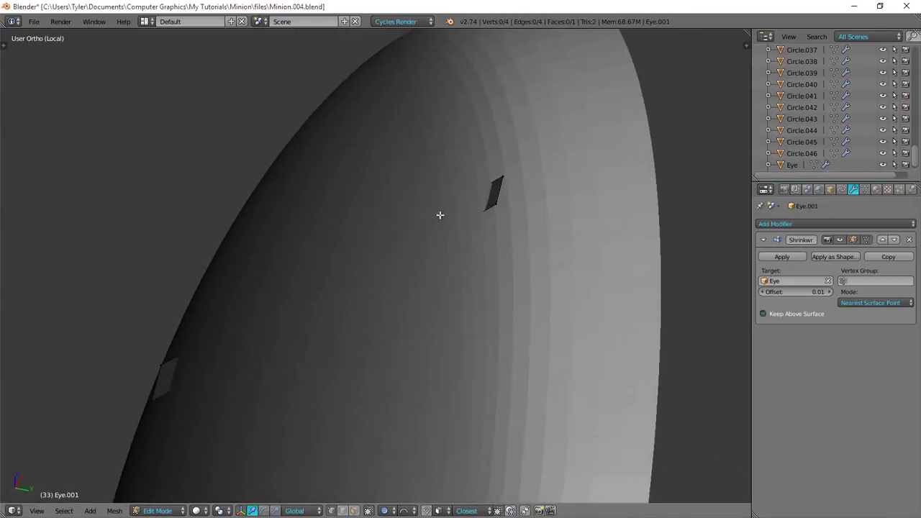
{"action": "left_click_drag", "start_coordinate": [505, 175], "coordinate": [500, 202]}
{"action": "right_click", "coordinate": [501, 202]}
{"action": "scroll", "coordinate": [360, 282], "scroll_direction": "down", "scroll_amount": 5}
{"action": "middle_click_drag", "start_coordinate": [359, 282], "coordinate": [400, 308]}
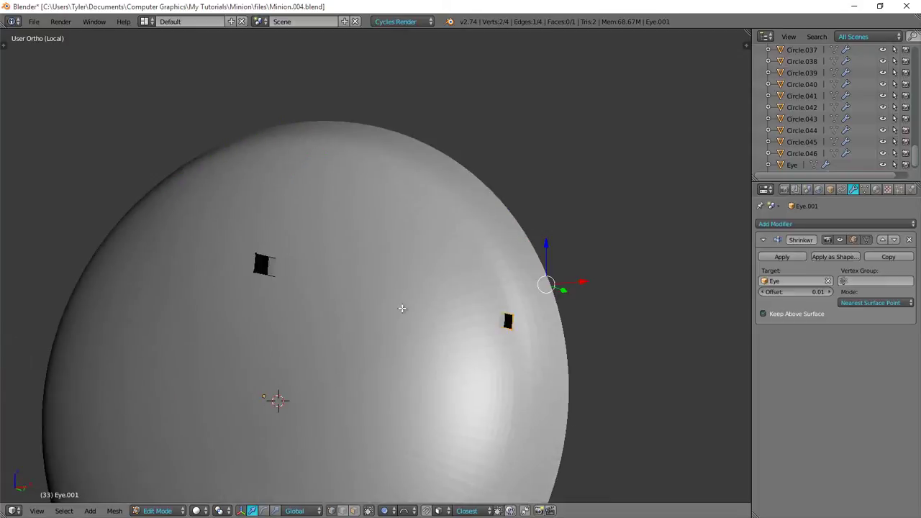
Step: Delete the two vertices of the extruded face's outer edge, leaving only the short edge near the dome's centre
{"action": "key", "text": "x"}
{"action": "left_click", "coordinate": [402, 308]}
{"action": "key", "text": "KP_1"}
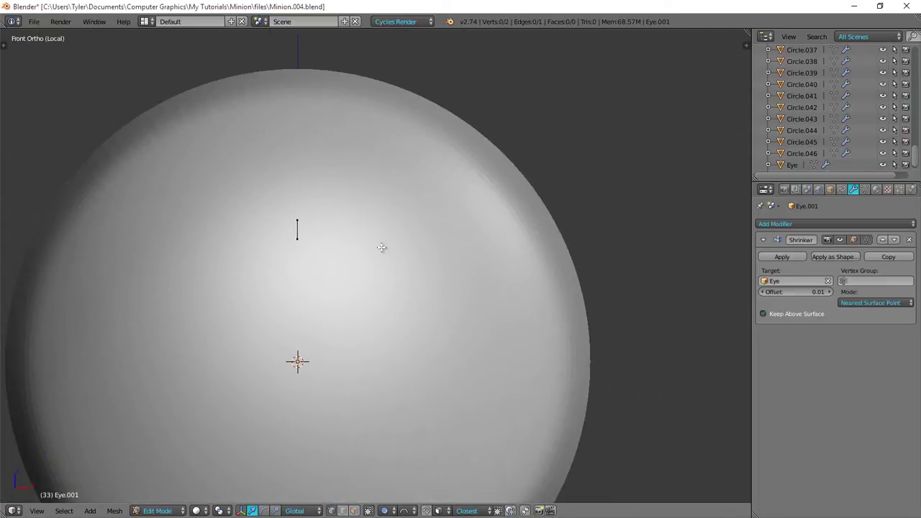
{"action": "scroll", "coordinate": [376, 253], "scroll_direction": "down", "scroll_amount": 1}
{"action": "middle_click_drag", "start_coordinate": [366, 232], "coordinate": [360, 194], "text": "shift"}
{"action": "scroll", "coordinate": [358, 203], "scroll_direction": "down", "scroll_amount": 1}
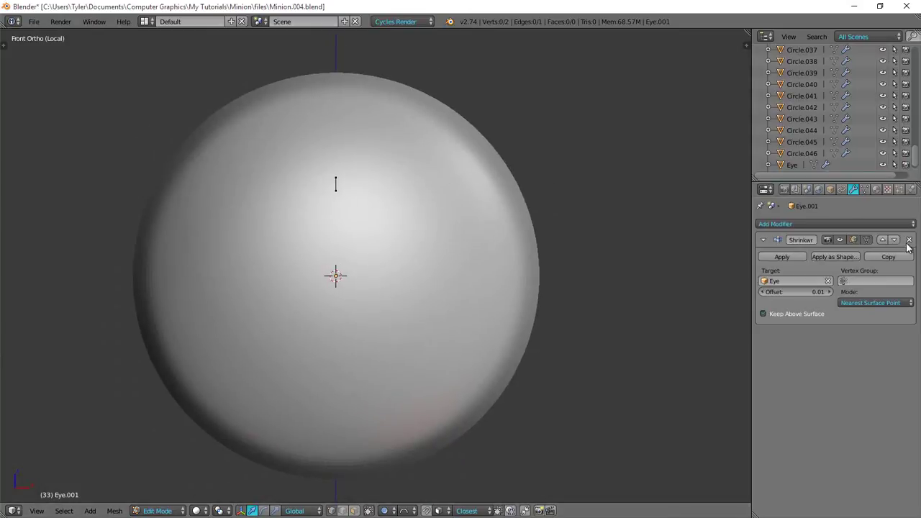
{"action": "scroll", "coordinate": [249, 151], "scroll_direction": "down", "scroll_amount": 2}
{"action": "scroll", "coordinate": [240, 138], "scroll_direction": "up", "scroll_amount": 4}
{"action": "scroll", "coordinate": [318, 167], "scroll_direction": "down", "scroll_amount": 1}
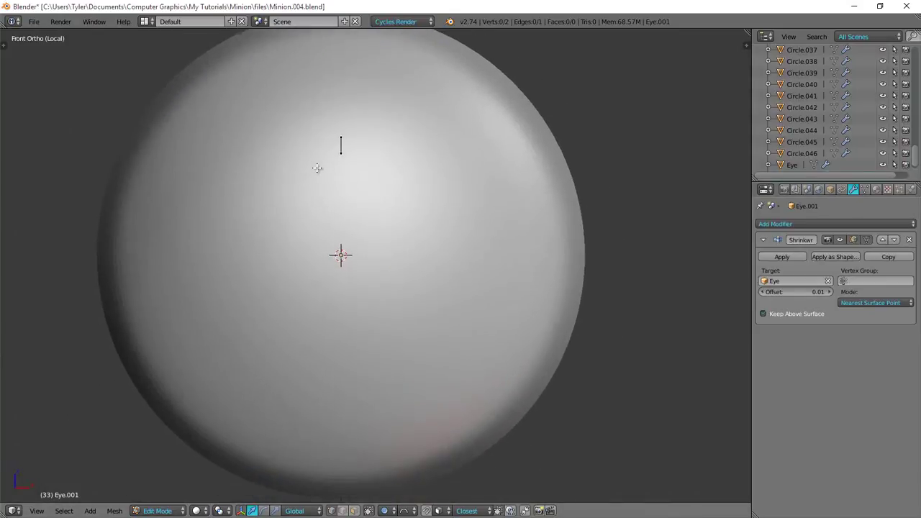
Step: Extrude the short centre edge sideways and slightly down to the dome's outer rim as one long face
{"action": "right_click", "coordinate": [343, 143]}
{"action": "key", "text": "e"}
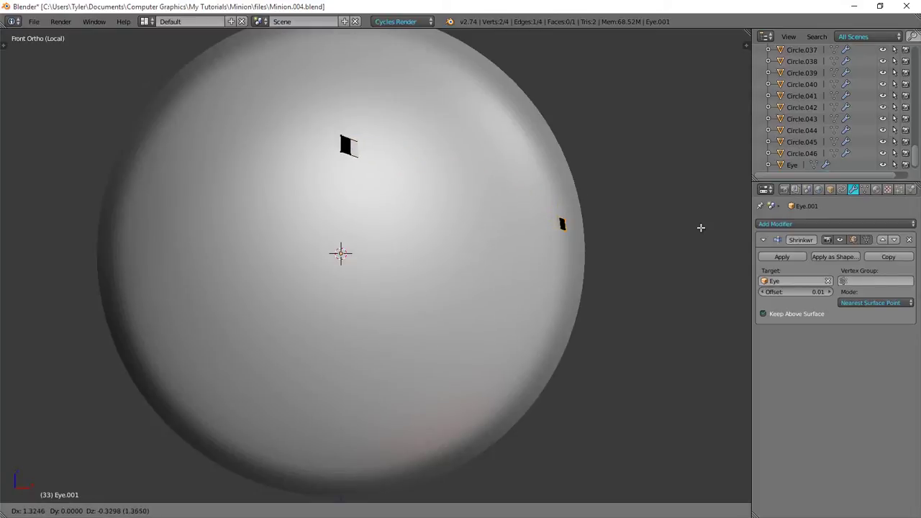
{"action": "left_click", "coordinate": [96, 254]}
{"action": "scroll", "coordinate": [95, 254], "scroll_direction": "down", "scroll_amount": 2}
{"action": "scroll", "coordinate": [130, 244], "scroll_direction": "up", "scroll_amount": 3}
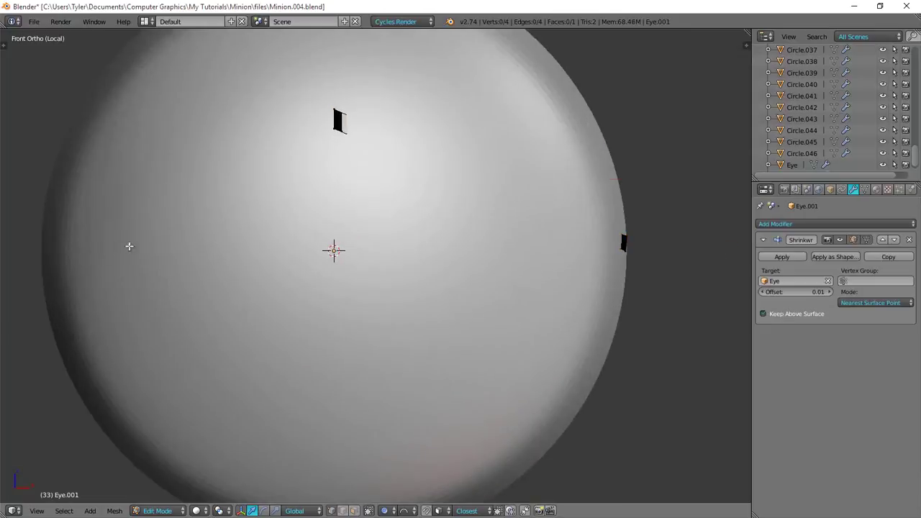
Step: Flip the normals of the whole strip face and clear the selection
{"action": "key", "text": "t"}
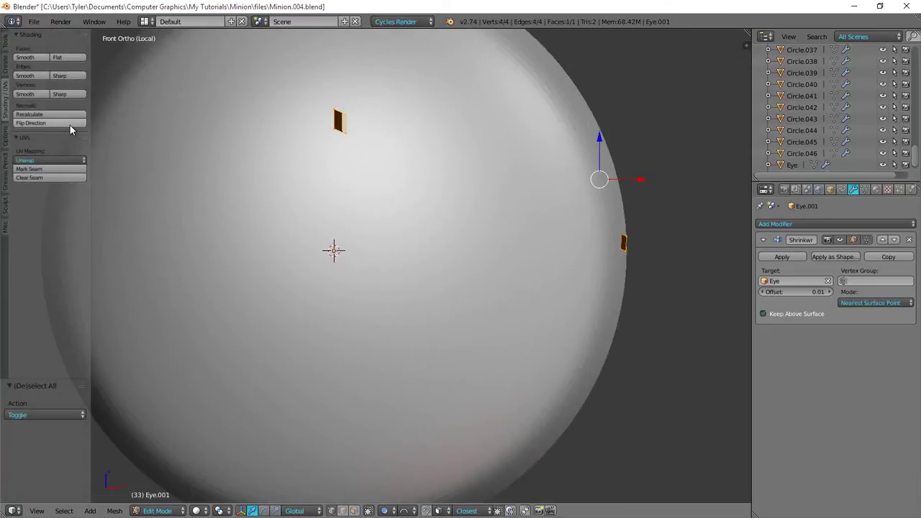
{"action": "key", "text": "t"}
{"action": "key", "text": "a"}
{"action": "scroll", "coordinate": [403, 180], "scroll_direction": "down", "scroll_amount": 2}
Step: Try dividing the strip with five loop cuts, and undo the cuts
{"action": "key", "text": "ctrl+r"}
{"action": "scroll", "coordinate": [420, 196], "scroll_direction": "up", "scroll_amount": 1}
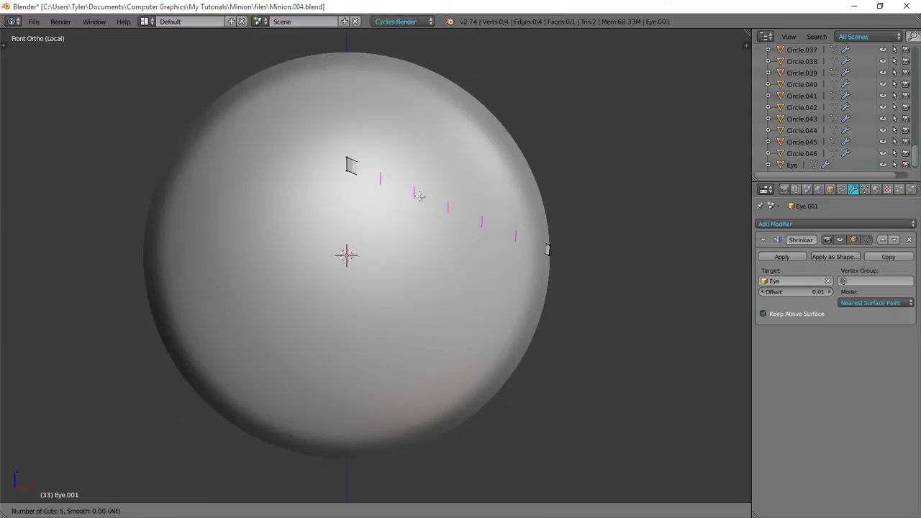
{"action": "left_click", "coordinate": [419, 196]}
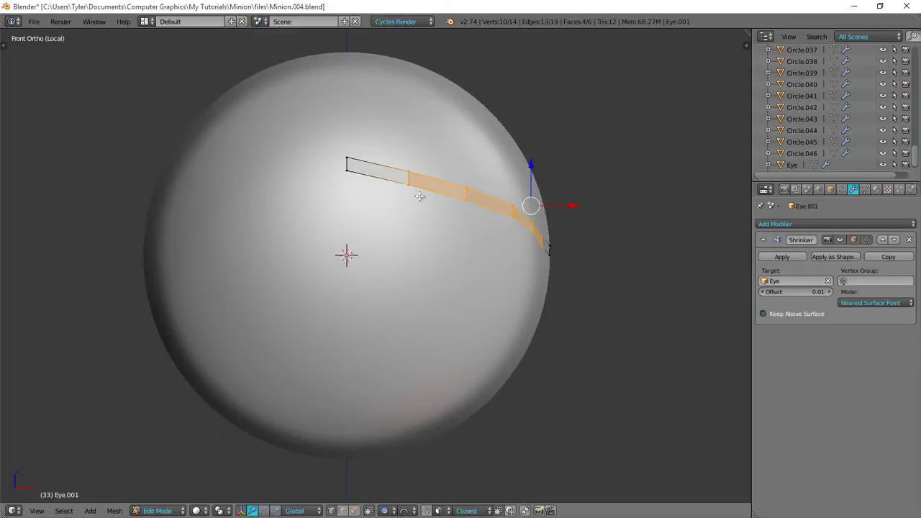
{"action": "key", "text": "ctrl+z"}
Step: Divide the strip crosswise with four loop cuts
{"action": "key", "text": "ctrl+r"}
{"action": "scroll", "coordinate": [419, 195], "scroll_direction": "up", "scroll_amount": 3}
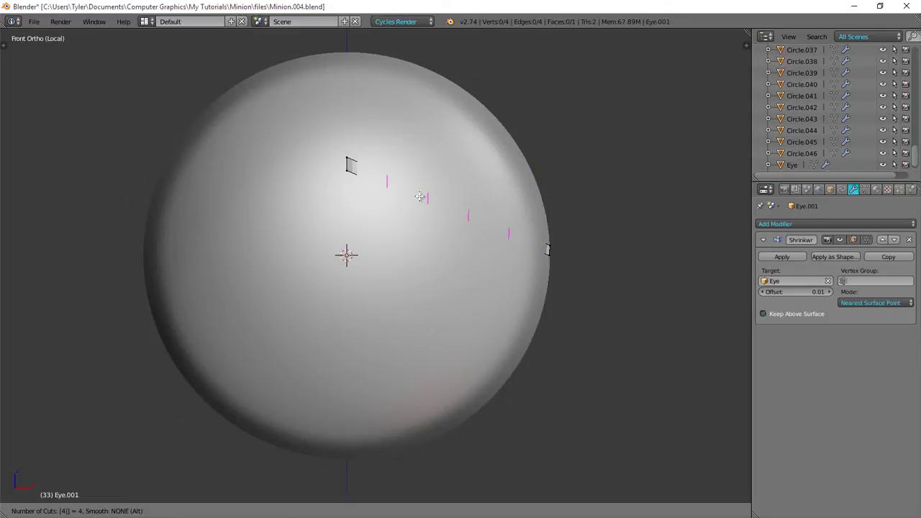
{"action": "left_click", "coordinate": [419, 195]}
{"action": "key", "text": "a"}
{"action": "middle_click_drag", "start_coordinate": [436, 194], "coordinate": [484, 188]}
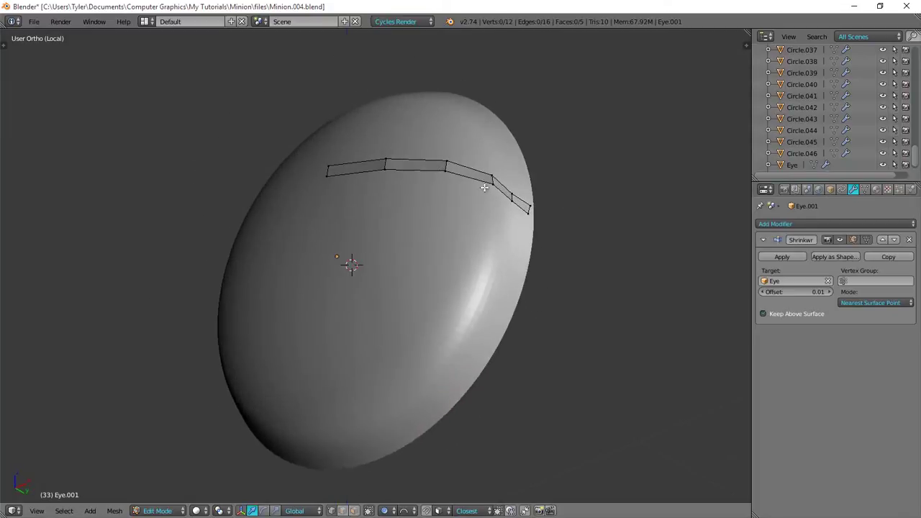
Step: Turn off proportional editing and slide the strip's third inner cross edge along the strip
{"action": "right_click", "coordinate": [492, 174], "text": "shift"}
{"action": "scroll", "coordinate": [494, 149], "scroll_direction": "up", "scroll_amount": 4}
{"action": "scroll", "coordinate": [489, 144], "scroll_direction": "down", "scroll_amount": 2}
{"action": "middle_click_drag", "start_coordinate": [489, 143], "coordinate": [487, 197]}
{"action": "key", "text": "g"}
{"action": "key", "text": "g"}
{"action": "left_click", "coordinate": [470, 118]}
{"action": "key", "text": "KP_1"}
{"action": "key", "text": "a"}
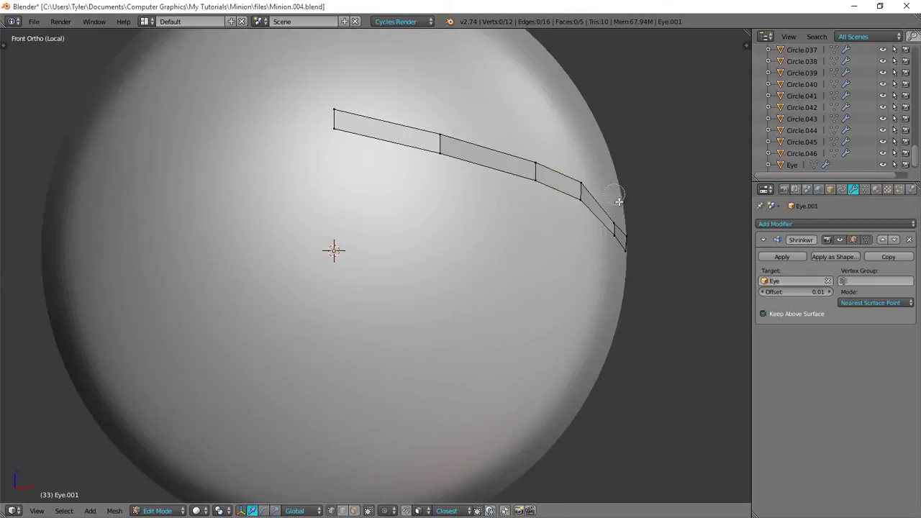
Step: Move the upper vertex of the cross edge nearest the rim slightly upward
{"action": "key", "text": "g"}
{"action": "key", "text": "g"}
{"action": "right_click", "coordinate": [617, 208]}
{"action": "key", "text": "g"}
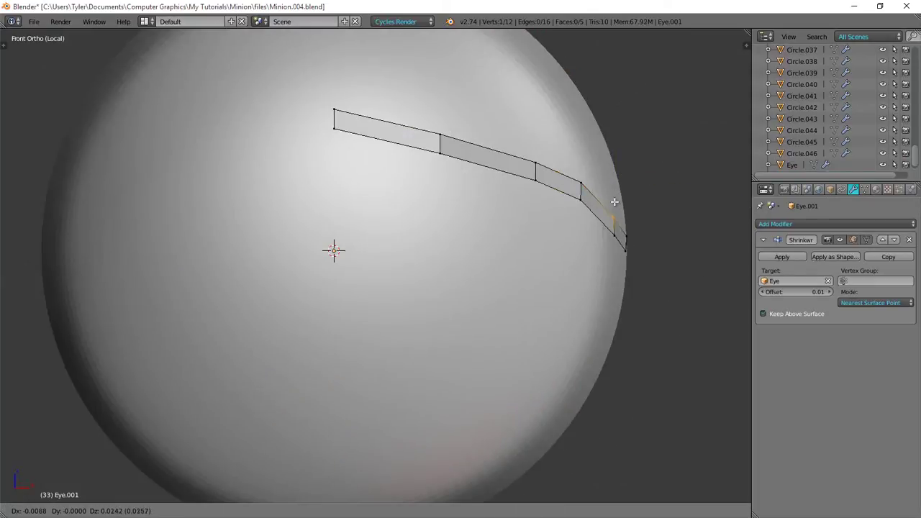
{"action": "left_click", "coordinate": [611, 200]}
{"action": "key", "text": "a"}
Step: Select the inner cross edge nearest the dome's centre and raise it to start the strip's arch
{"action": "right_click", "coordinate": [538, 163]}
{"action": "right_click", "coordinate": [436, 137], "text": "shift"}
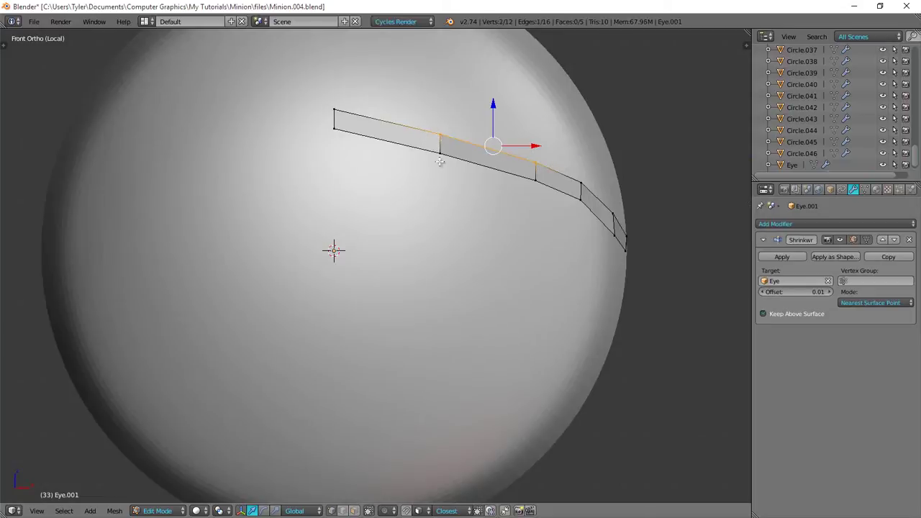
{"action": "right_click", "coordinate": [440, 159]}
{"action": "right_click", "coordinate": [437, 135], "text": "shift"}
{"action": "key", "text": "g"}
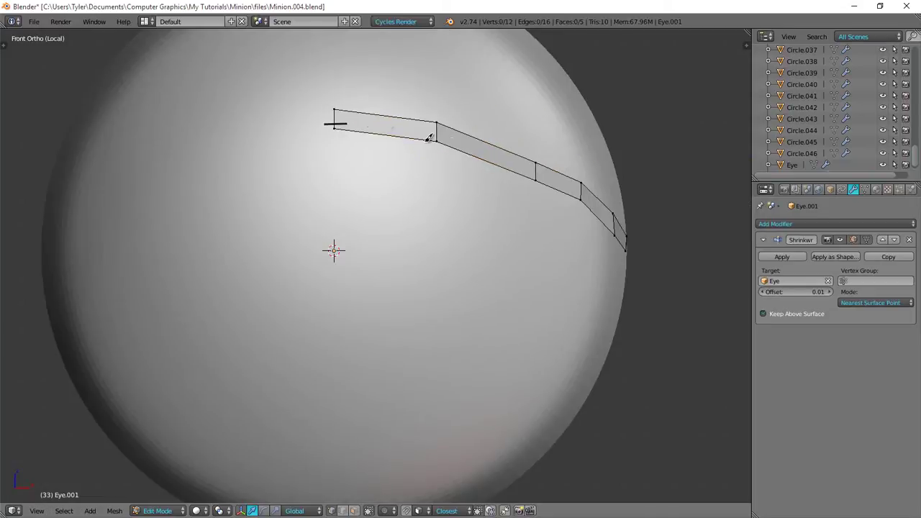
Step: Sketch a Grease Pencil guide curve along the strip out to the rim, and delete its layer
{"action": "left_click_drag", "start_coordinate": [430, 137], "coordinate": [647, 244]}
{"action": "key", "text": "n"}
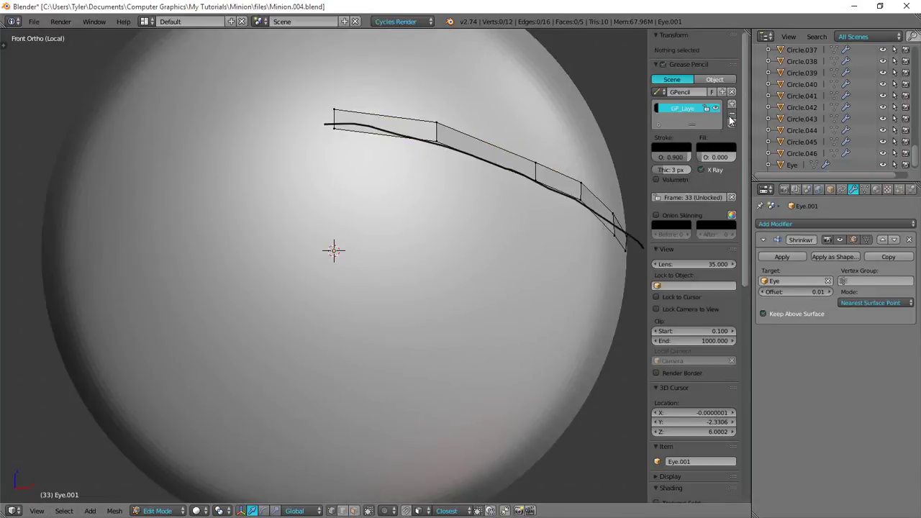
{"action": "left_click", "coordinate": [731, 116]}
{"action": "key", "text": "n"}
Step: Reposition the second, third and fourth inner cross edges so the outer part of the strip curves evenly
{"action": "right_click", "coordinate": [538, 173], "text": "alt"}
{"action": "key", "text": "g"}
{"action": "left_click", "coordinate": [536, 172]}
{"action": "right_click", "coordinate": [581, 200], "text": "alt"}
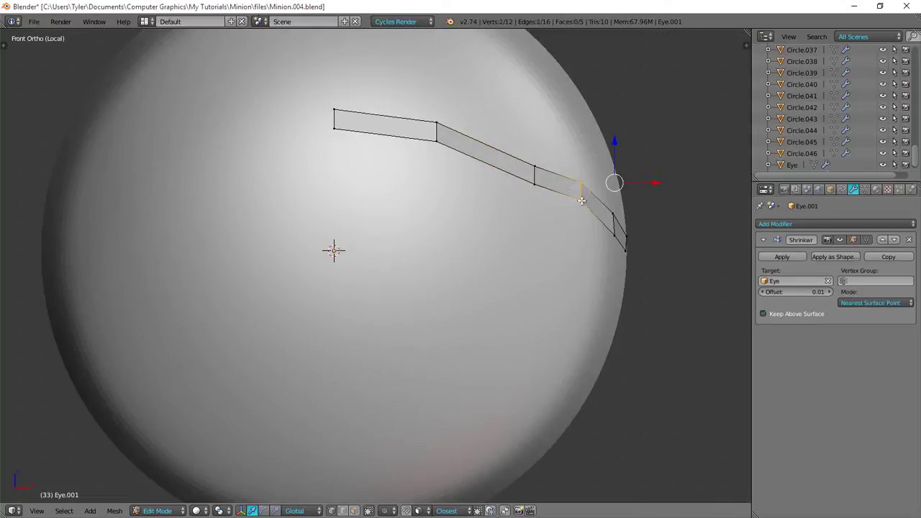
{"action": "key", "text": "a"}
{"action": "key", "text": "g"}
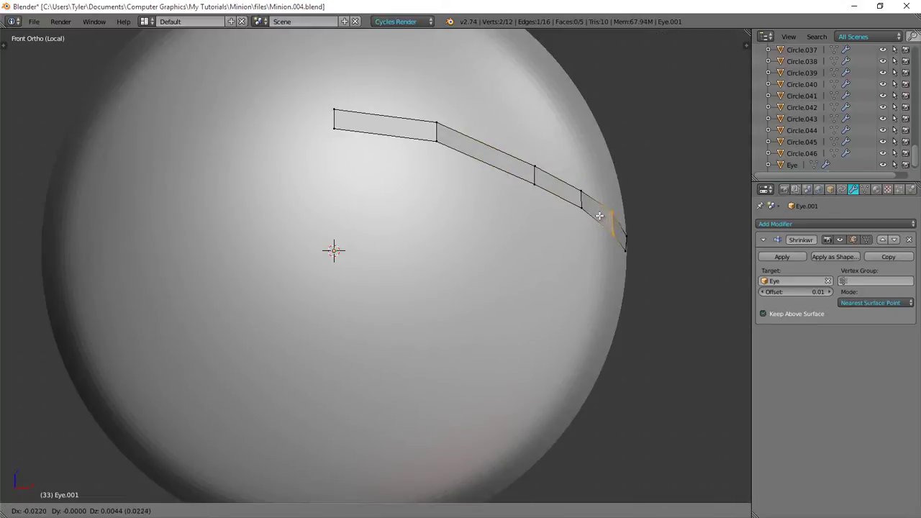
{"action": "left_click", "coordinate": [591, 215]}
{"action": "key", "text": "a"}
Step: Nudge the first inner cross edge and move the second one up toward the centre to round the arch
{"action": "scroll", "coordinate": [397, 187], "scroll_direction": "down", "scroll_amount": 1}
{"action": "right_click", "coordinate": [427, 154], "text": "alt"}
{"action": "key", "text": "g"}
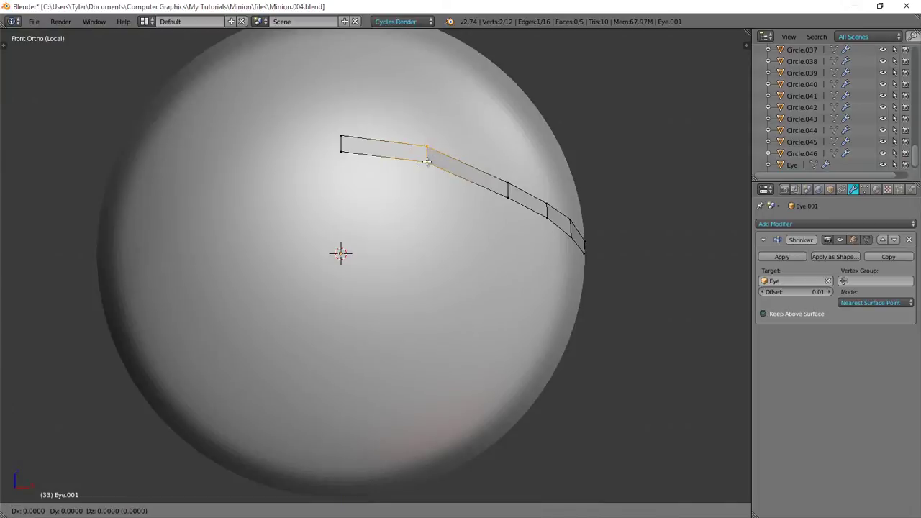
{"action": "left_click", "coordinate": [428, 155]}
{"action": "key", "text": "a"}
{"action": "right_click", "coordinate": [510, 190], "text": "alt"}
{"action": "key", "text": "g"}
{"action": "left_click", "coordinate": [484, 170]}
{"action": "key", "text": "a"}
Step: Move both vertices of the third inner cross edge inward and up to even out the strip's spacing
{"action": "right_click", "coordinate": [546, 210], "text": "alt"}
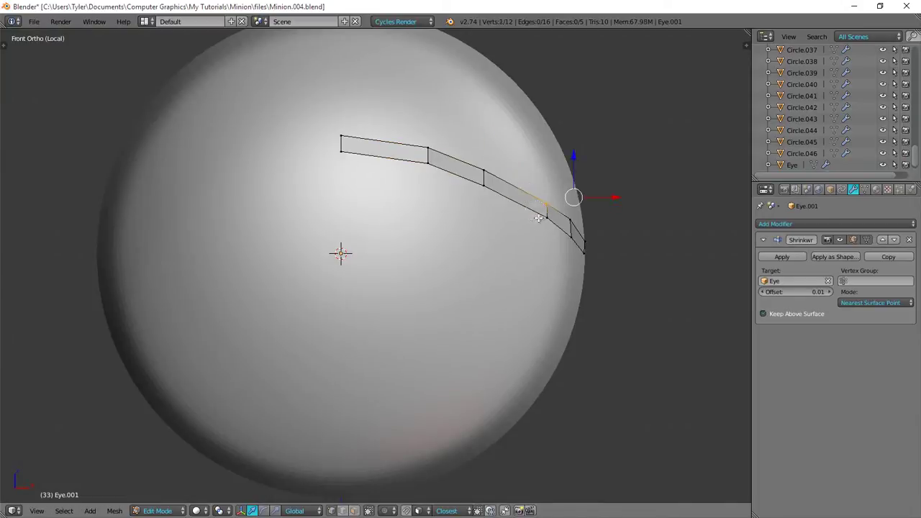
{"action": "key", "text": "g"}
{"action": "left_click", "coordinate": [525, 208]}
{"action": "right_click", "coordinate": [534, 192], "text": "alt"}
{"action": "key", "text": "g"}
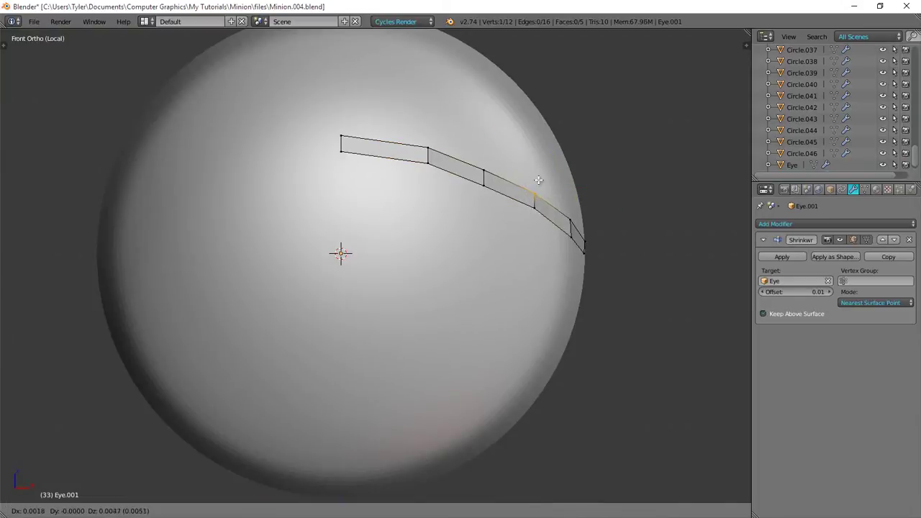
{"action": "left_click", "coordinate": [539, 181]}
{"action": "key", "text": "a"}
Step: Check the strip from an angle and fine-tune the first inner cross edge in front view
{"action": "scroll", "coordinate": [418, 234], "scroll_direction": "down", "scroll_amount": 2}
{"action": "middle_click_drag", "start_coordinate": [412, 238], "coordinate": [390, 288]}
{"action": "key", "text": "KP_1"}
{"action": "right_click", "coordinate": [410, 190], "text": "alt"}
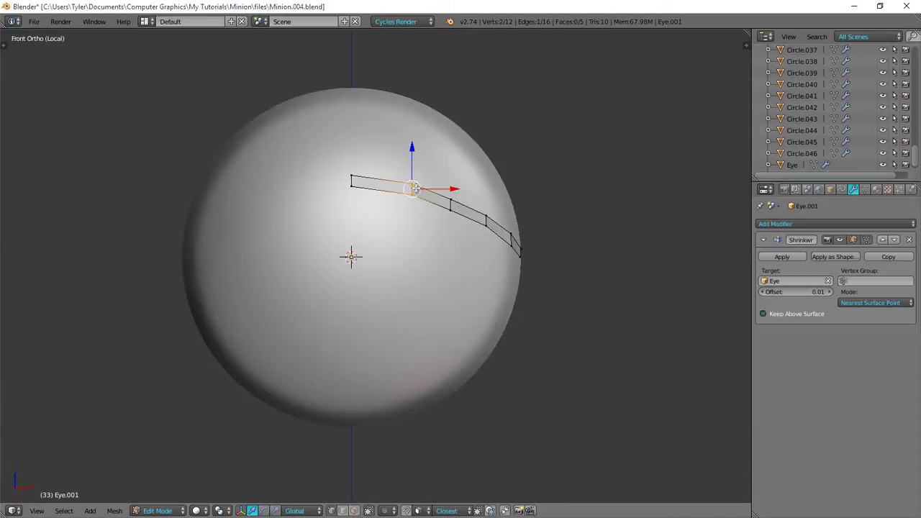
{"action": "key", "text": "g"}
{"action": "left_click", "coordinate": [413, 190]}
{"action": "scroll", "coordinate": [487, 221], "scroll_direction": "up", "scroll_amount": 3}
Step: Move the inner cross edge nearest the rim outward and down, and select the top edge of the end face
{"action": "key", "text": "a"}
{"action": "key", "text": "c"}
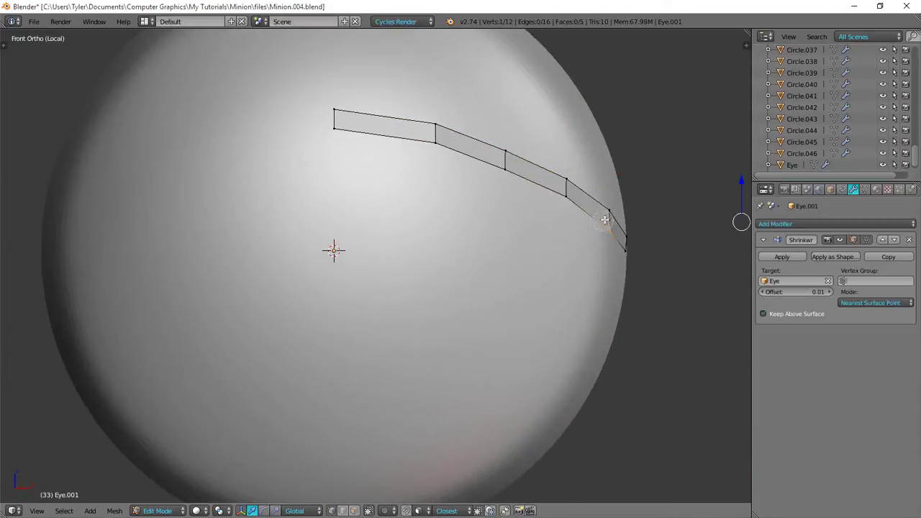
{"action": "key", "text": "g"}
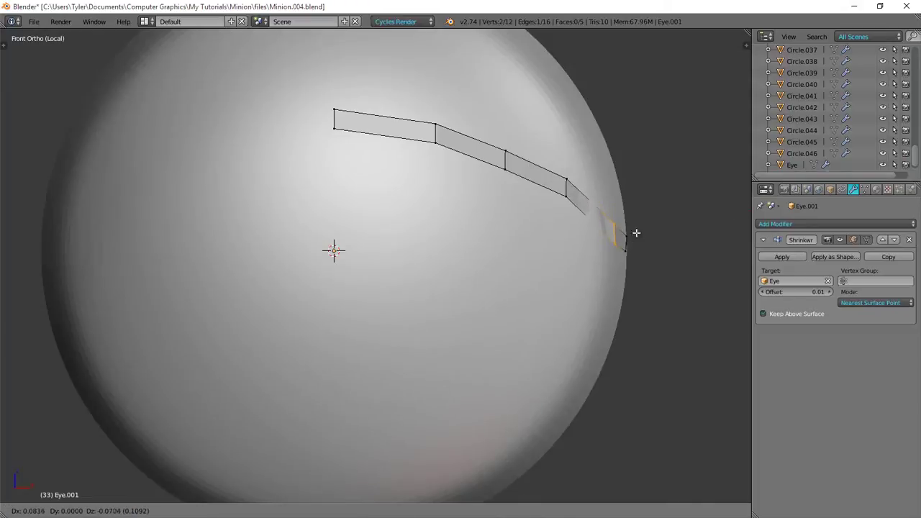
{"action": "left_click", "coordinate": [627, 230]}
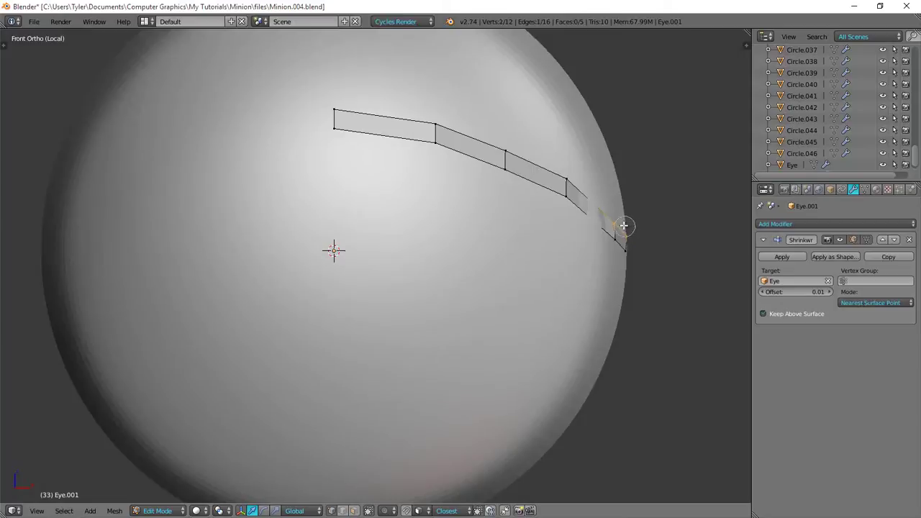
{"action": "right_click", "coordinate": [623, 225]}
Step: Sketch Grease Pencil guide strokes around the outer side of the dome, and remove them
{"action": "scroll", "coordinate": [562, 165], "scroll_direction": "down", "scroll_amount": 2}
{"action": "middle_click_drag", "start_coordinate": [561, 108], "coordinate": [562, 189], "text": "shift"}
{"action": "scroll", "coordinate": [317, 129], "scroll_direction": "up", "scroll_amount": 2}
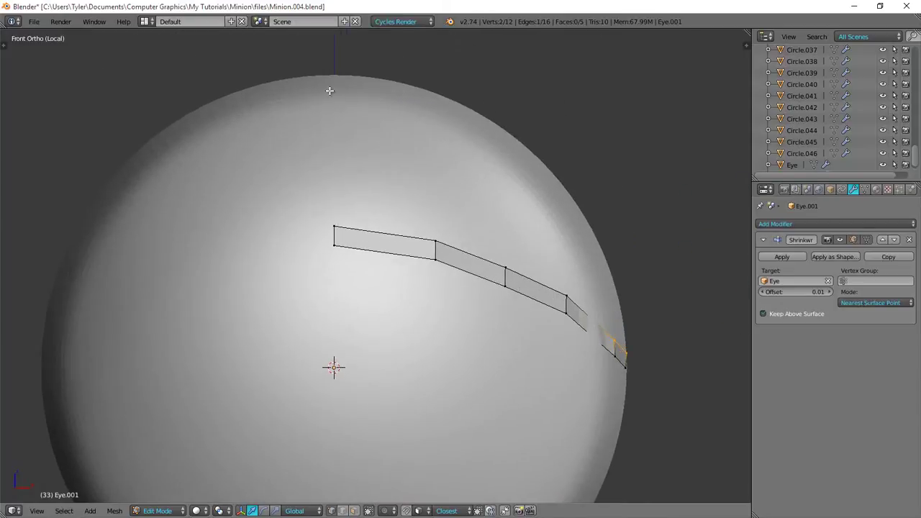
{"action": "left_click_drag", "start_coordinate": [601, 286], "coordinate": [597, 306]}
{"action": "scroll", "coordinate": [581, 230], "scroll_direction": "down", "scroll_amount": 2}
{"action": "middle_click_drag", "start_coordinate": [580, 229], "coordinate": [565, 123], "text": "shift"}
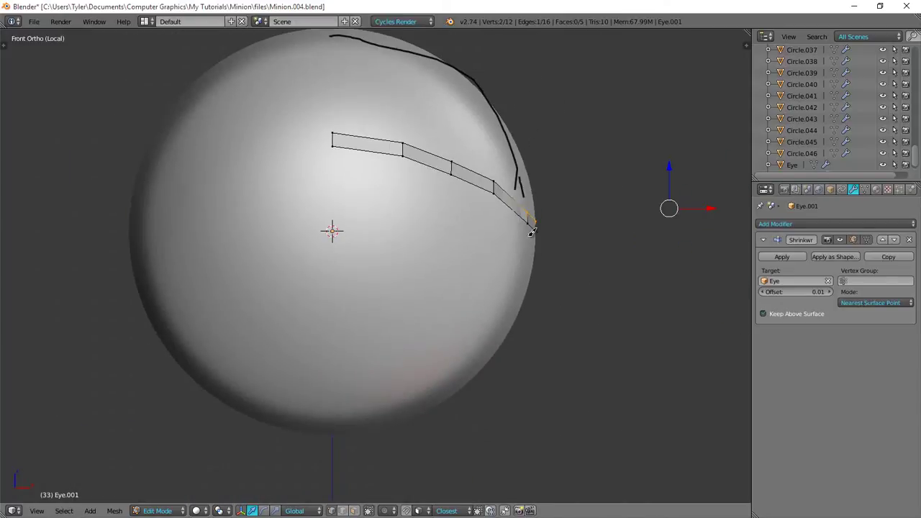
{"action": "middle_click_drag", "start_coordinate": [494, 211], "coordinate": [489, 268], "text": "shift"}
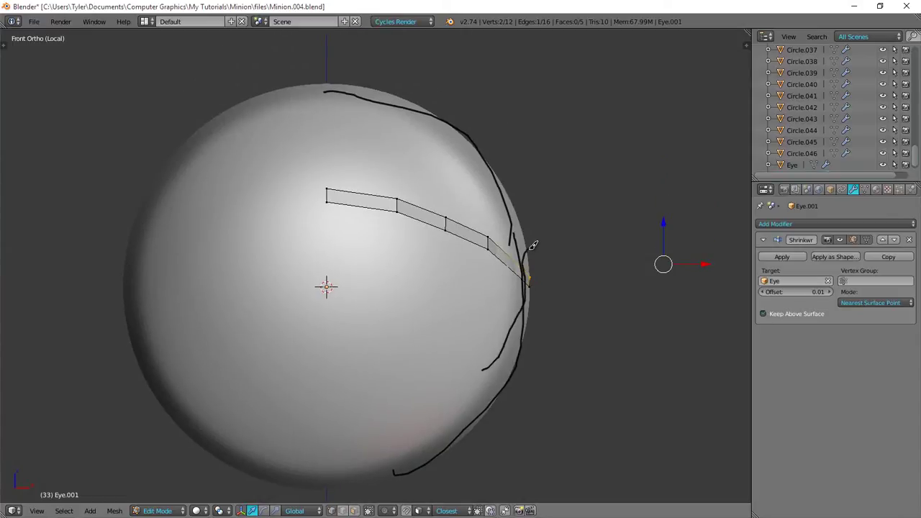
{"action": "scroll", "coordinate": [509, 272], "scroll_direction": "down", "scroll_amount": 1, "text": "shift"}
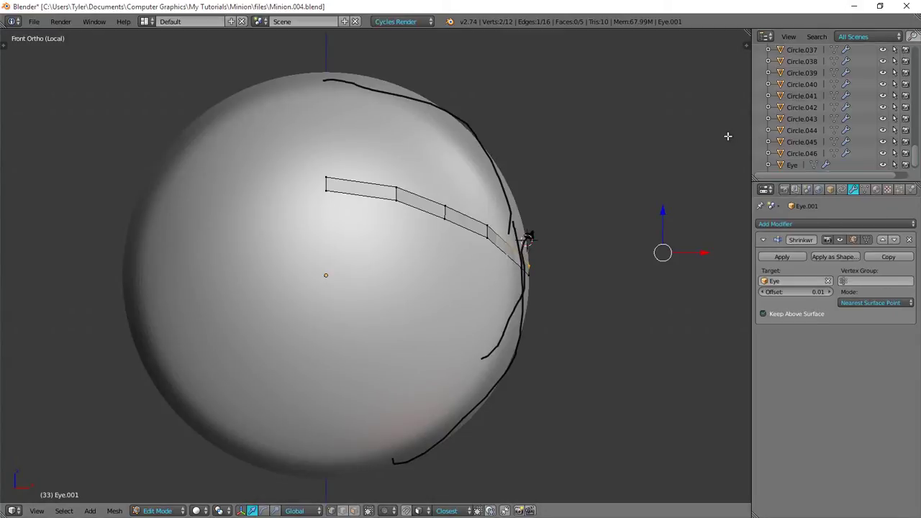
{"action": "key", "text": "n"}
{"action": "key", "text": "n"}
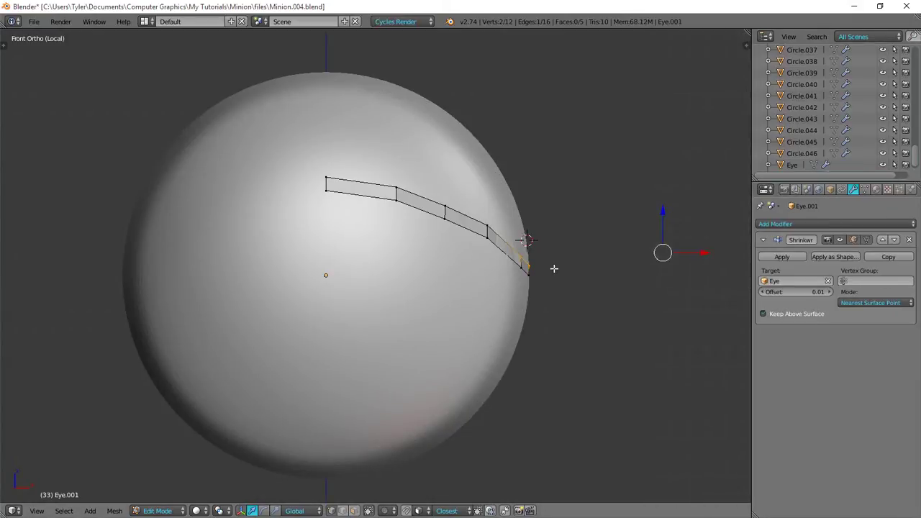
Step: Extrude the end face's top edge upward along the rim and adjust the new vertices to follow the dome
{"action": "right_click", "coordinate": [523, 253]}
{"action": "scroll", "coordinate": [503, 264], "scroll_direction": "up", "scroll_amount": 1}
{"action": "key", "text": "e"}
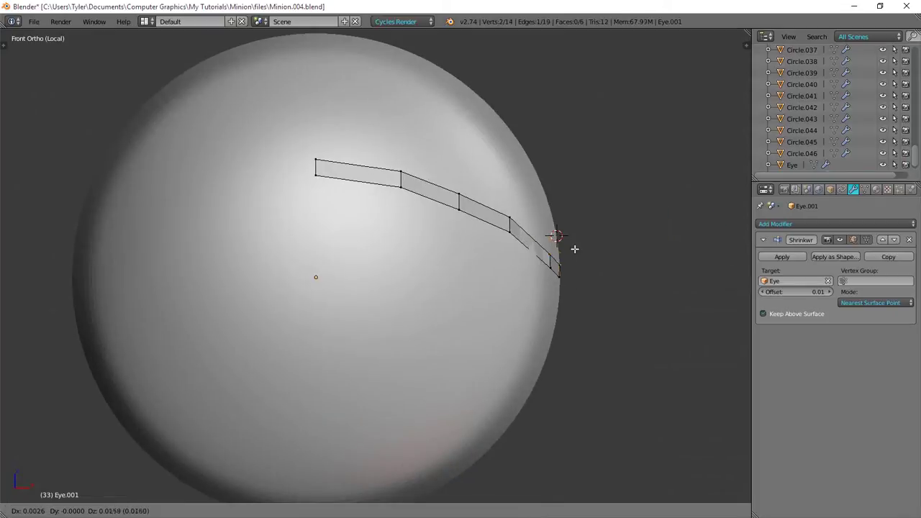
{"action": "left_click", "coordinate": [563, 210]}
{"action": "key", "text": "g"}
{"action": "left_click", "coordinate": [541, 242]}
{"action": "right_click", "coordinate": [558, 234]}
{"action": "key", "text": "g"}
{"action": "left_click", "coordinate": [547, 215]}
Step: Extrude the new top edge in three segments up the rim to the dome's top centre, and adjust its end
{"action": "right_click", "coordinate": [544, 213], "text": "shift"}
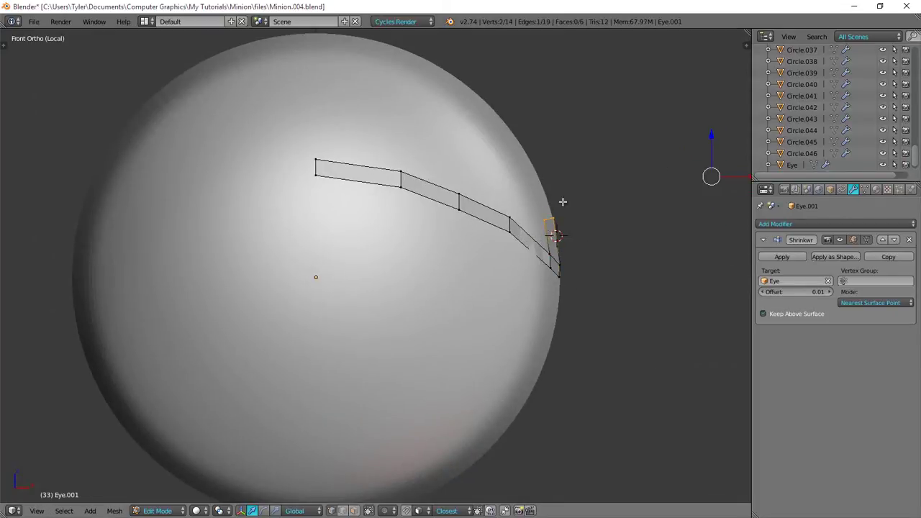
{"action": "key", "text": "e"}
{"action": "left_click", "coordinate": [538, 156]}
{"action": "key", "text": "e"}
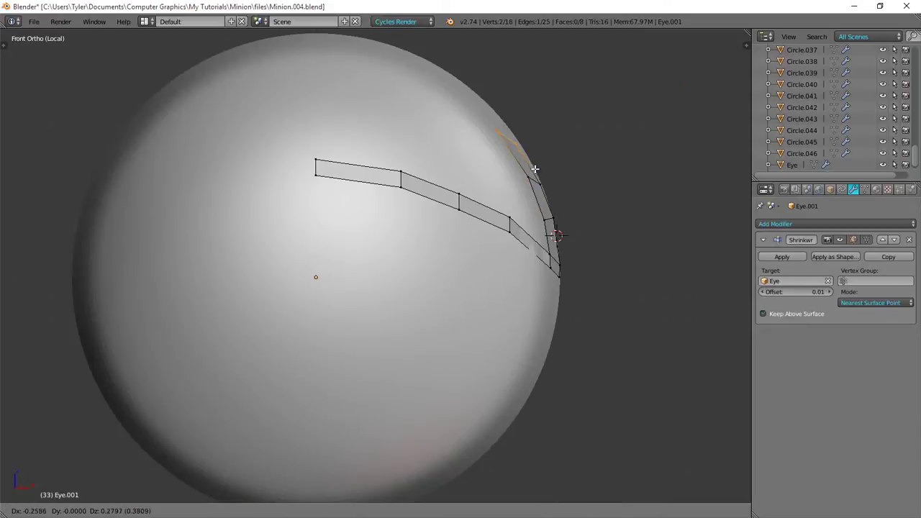
{"action": "left_click", "coordinate": [534, 169]}
{"action": "key", "text": "e"}
{"action": "left_click", "coordinate": [314, 109]}
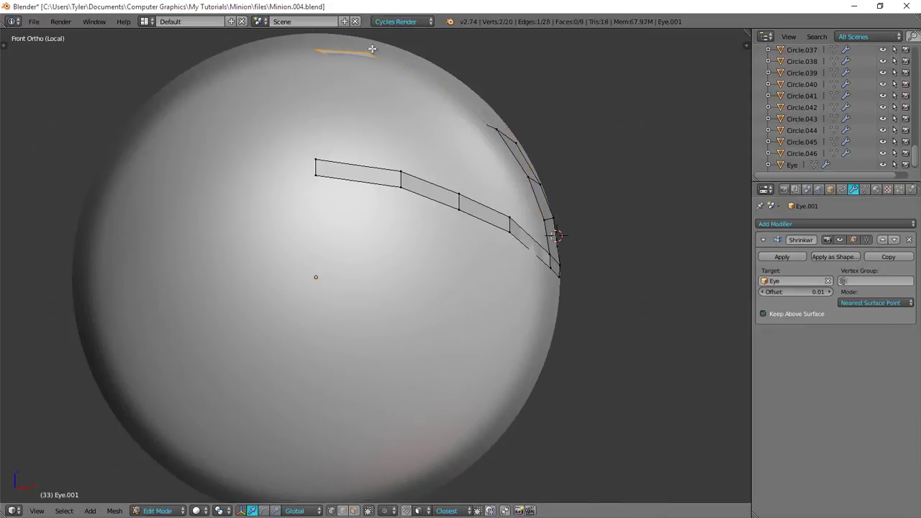
{"action": "key", "text": "g"}
{"action": "left_click", "coordinate": [322, 81]}
Step: Divide the long upper segment of the rim strip with three loop cuts
{"action": "key", "text": "a"}
{"action": "key", "text": "ctrl+r"}
{"action": "scroll", "coordinate": [431, 72], "scroll_direction": "up", "scroll_amount": 2}
{"action": "left_click", "coordinate": [400, 84]}
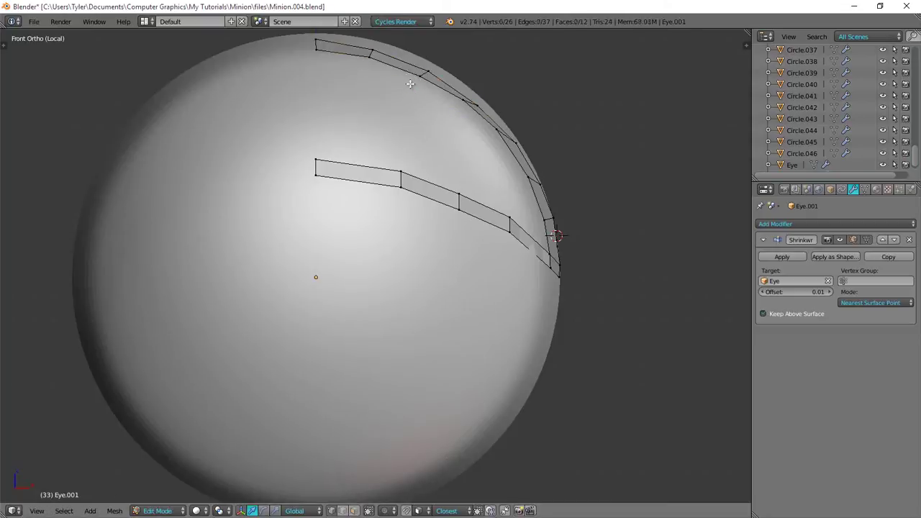
Step: Move the upper rim strip's misaligned vertices outward so its width stays even along the dome's outline
{"action": "right_click", "coordinate": [478, 97]}
{"action": "key", "text": "g"}
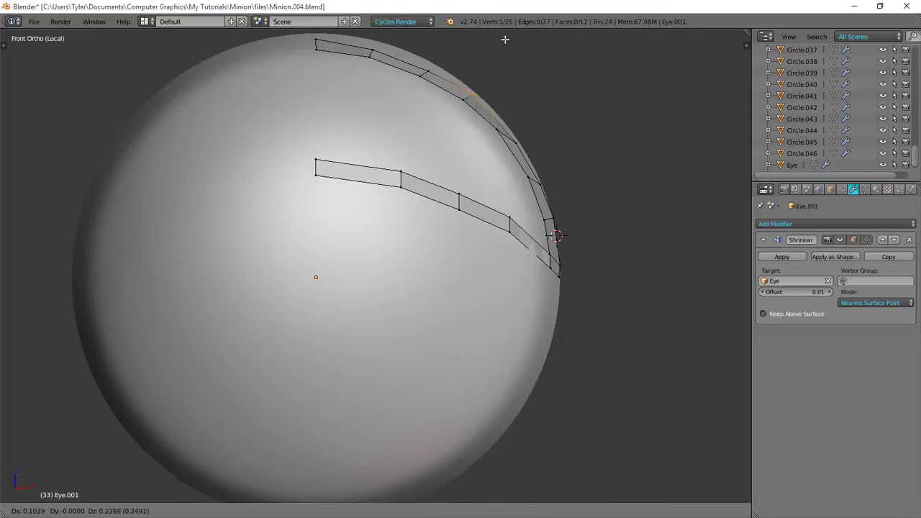
{"action": "left_click", "coordinate": [509, 160]}
Step: Try to move the next cross edge of the upper rim strip outward, and undo that move
{"action": "key", "text": "a"}
{"action": "key", "text": "g"}
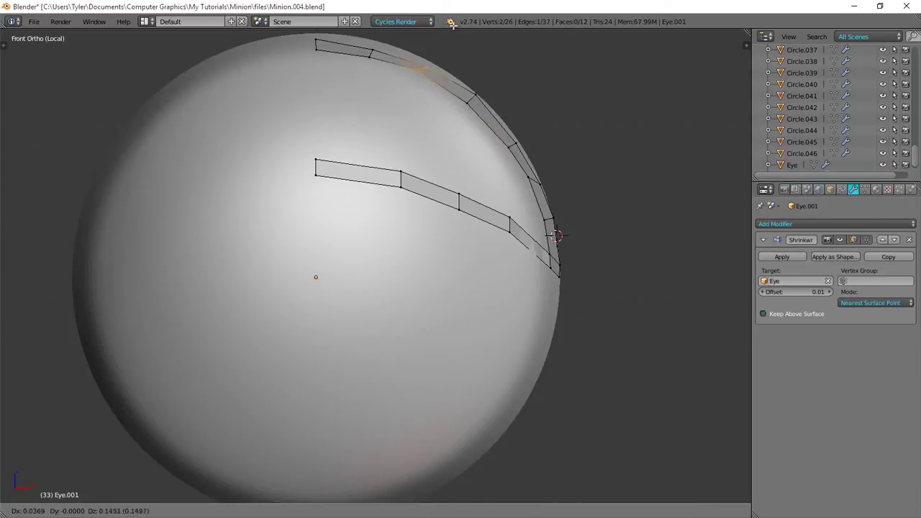
{"action": "left_click", "coordinate": [461, 486]}
{"action": "key", "text": "ctrl+z"}
Step: Move the two cross edges nearest the rim strip's top end outward to the dome's outline
{"action": "middle_click_drag", "start_coordinate": [459, 57], "coordinate": [472, 138], "text": "shift"}
{"action": "key", "text": "a"}
{"action": "key", "text": "c"}
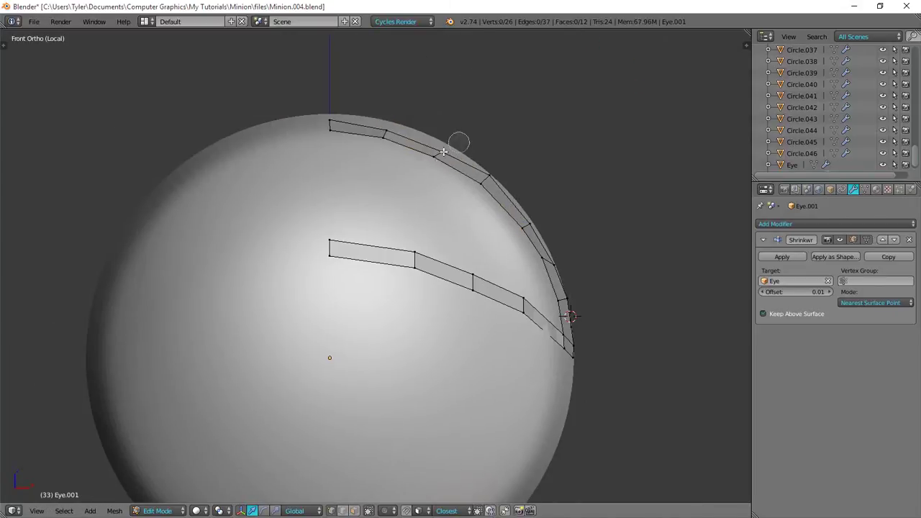
{"action": "left_click", "coordinate": [448, 153]}
{"action": "right_click", "coordinate": [441, 171]}
{"action": "key", "text": "g"}
{"action": "left_click", "coordinate": [531, 88]}
{"action": "left_click", "coordinate": [387, 130]}
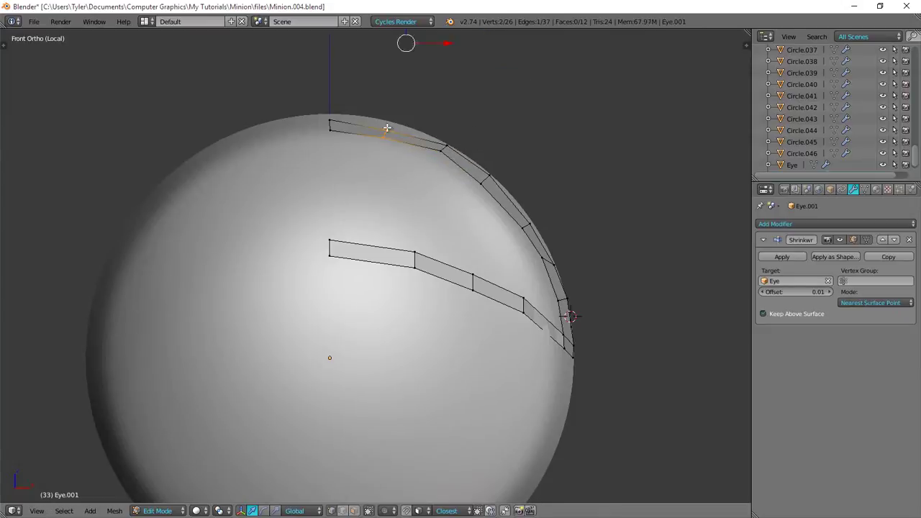
{"action": "key", "text": "g"}
{"action": "left_click", "coordinate": [389, 124]}
Step: Raise the rim strip's top end edge to the dome's top and move a vertex lower on its side outward
{"action": "left_click", "coordinate": [330, 125]}
{"action": "key", "text": "g"}
{"action": "left_click", "coordinate": [329, 120]}
{"action": "left_click", "coordinate": [542, 260]}
{"action": "key", "text": "g"}
{"action": "left_click", "coordinate": [559, 256]}
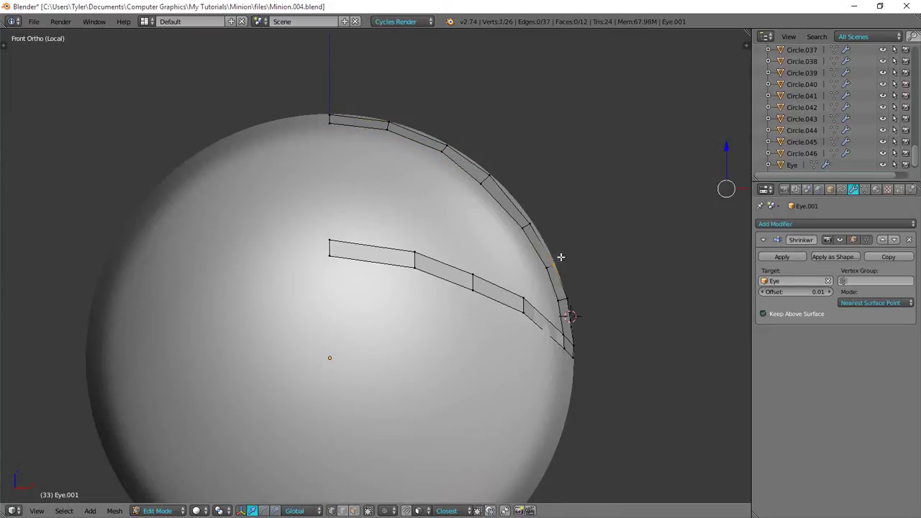
Step: Extrude the rim strip's lower edge in two segments, a short one down the side and a long one to the dome's bottom centre
{"action": "left_click", "coordinate": [568, 351]}
{"action": "middle_click_drag", "start_coordinate": [570, 320], "coordinate": [520, 171], "text": "shift"}
{"action": "key", "text": "e"}
{"action": "left_click", "coordinate": [516, 240]}
{"action": "key", "text": "e"}
{"action": "left_click", "coordinate": [270, 442]}
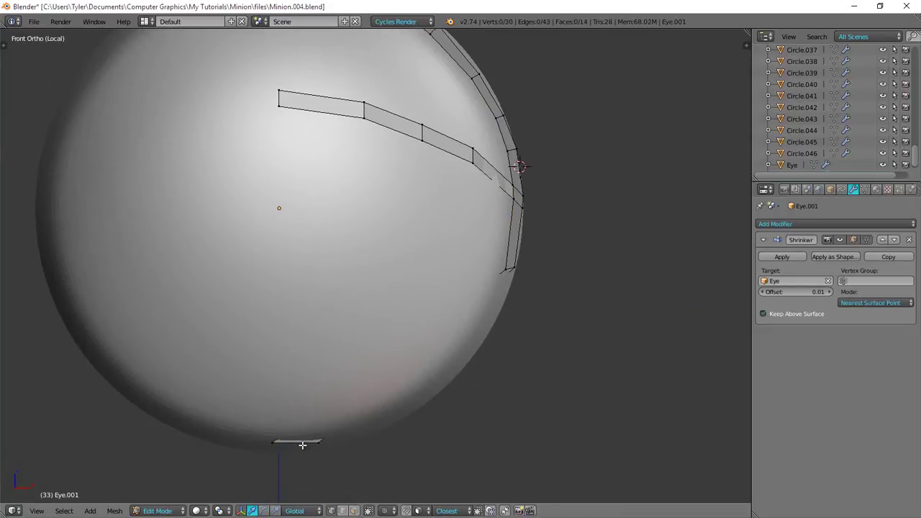
Step: Align the bottom end edge by scaling it to 0 along X, and divide the long lower segment with four loop cuts
{"action": "scroll", "coordinate": [303, 446], "scroll_direction": "down", "scroll_amount": 2}
{"action": "key", "text": "b"}
{"action": "left_click_drag", "start_coordinate": [287, 45], "coordinate": [338, 410]}
{"action": "key", "text": "s"}
{"action": "key", "text": "x"}
{"action": "key", "text": "0"}
{"action": "key", "text": "Return"}
{"action": "key", "text": "a"}
{"action": "scroll", "coordinate": [288, 436], "scroll_direction": "up", "scroll_amount": 3}
Step: Move the outer vertices of the lower rim strip outward to the dome's outline
{"action": "middle_click_drag", "start_coordinate": [288, 436], "coordinate": [274, 236], "text": "shift"}
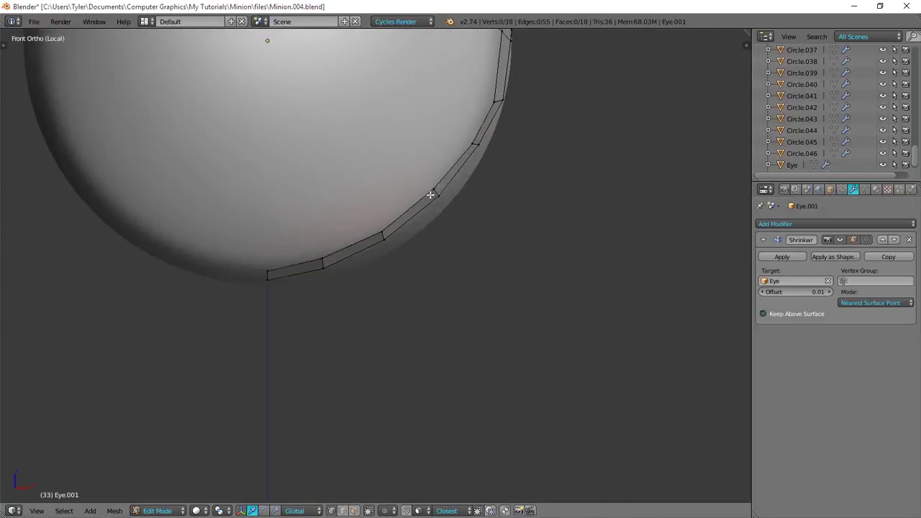
{"action": "right_click", "coordinate": [405, 240], "text": "shift"}
{"action": "right_click", "coordinate": [394, 242]}
{"action": "key", "text": "g"}
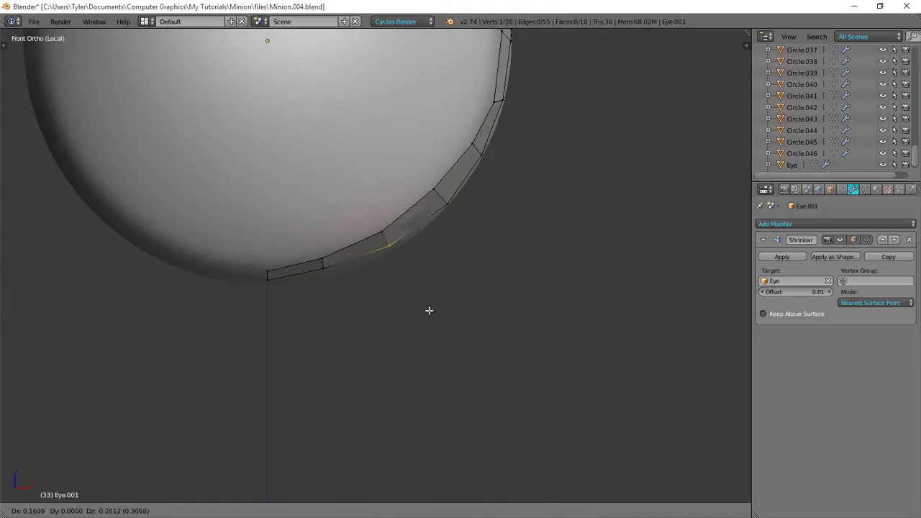
{"action": "left_click", "coordinate": [429, 311]}
{"action": "right_click", "coordinate": [326, 272]}
{"action": "key", "text": "g"}
{"action": "left_click", "coordinate": [345, 336]}
{"action": "right_click", "coordinate": [270, 284]}
Step: Move the rim strip's outer vertices at the junction with the front strip toward the dome's back edge
{"action": "middle_click_drag", "start_coordinate": [341, 160], "coordinate": [338, 264], "text": "shift"}
{"action": "scroll", "coordinate": [339, 264], "scroll_direction": "up", "scroll_amount": 1}
{"action": "key", "text": "c"}
{"action": "left_click", "coordinate": [501, 203]}
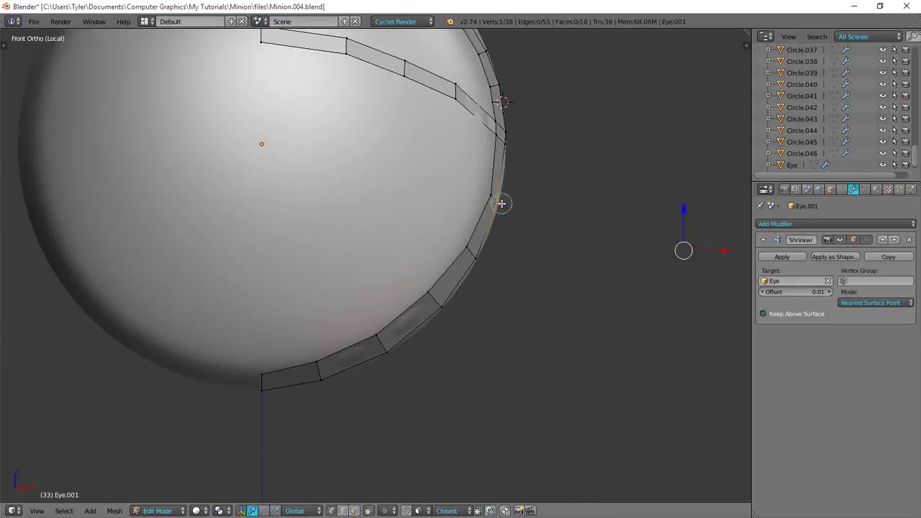
{"action": "middle_click_drag", "start_coordinate": [502, 194], "coordinate": [407, 162]}
{"action": "key", "text": "c"}
{"action": "mouse_move", "coordinate": [455, 163]}
{"action": "left_mouse_down"}
{"action": "mouse_move", "coordinate": [438, 270]}
{"action": "mouse_move", "coordinate": [392, 400]}
{"action": "left_mouse_up"}
{"action": "middle_click_drag", "start_coordinate": [479, 124], "coordinate": [460, 221], "text": "shift"}
{"action": "right_click", "coordinate": [438, 195]}
{"action": "key", "text": "g"}
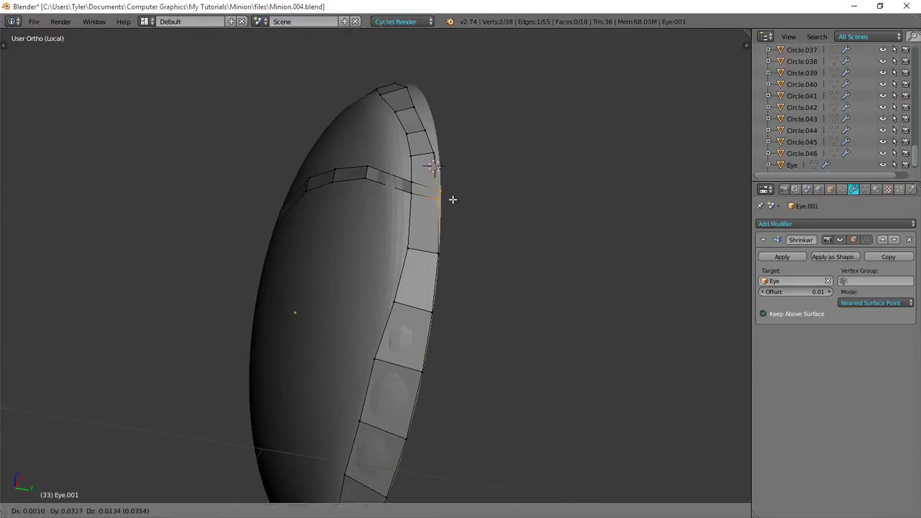
{"action": "left_click", "coordinate": [452, 199]}
Step: Move the rim strip's outer vertices above the junction toward the dome's back edge
{"action": "middle_click_drag", "start_coordinate": [453, 172], "coordinate": [451, 252], "text": "shift"}
{"action": "right_click", "coordinate": [435, 201]}
{"action": "key", "text": "g"}
{"action": "left_click", "coordinate": [446, 202]}
{"action": "middle_click_drag", "start_coordinate": [408, 99], "coordinate": [367, 338]}
{"action": "key", "text": "KP_1"}
{"action": "right_click", "coordinate": [366, 331]}
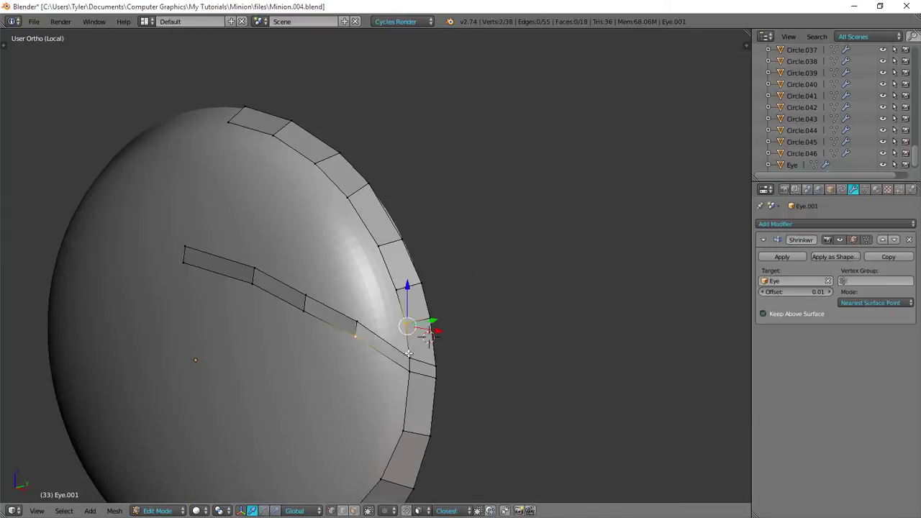
Step: Add a loop cut across the front strip's first segment and slide its cross edges to match the rim strip's spacing
{"action": "key", "text": "a"}
{"action": "key", "text": "KP_1"}
{"action": "right_click", "coordinate": [256, 290]}
{"action": "right_click", "coordinate": [256, 275], "text": "shift"}
{"action": "key", "text": "ctrl+r"}
{"action": "left_click", "coordinate": [238, 272]}
{"action": "left_click", "coordinate": [248, 275]}
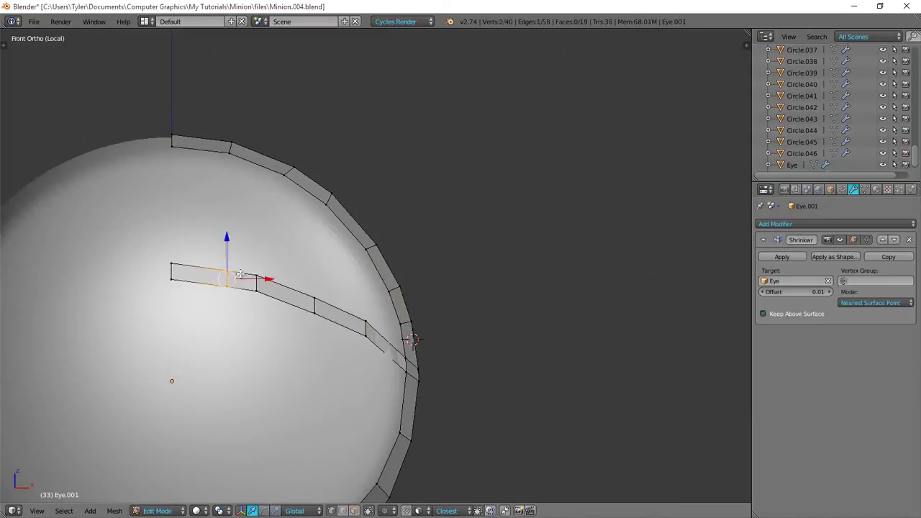
{"action": "key", "text": "f"}
{"action": "key", "text": "g"}
{"action": "key", "text": "g"}
{"action": "left_click", "coordinate": [272, 280]}
Step: Fill four faces between the front strip and the upper rim strip, and split them with one loop cut
{"action": "key", "text": "f"}
{"action": "right_click", "coordinate": [310, 291], "text": "shift"}
{"action": "key", "text": "f"}
{"action": "scroll", "coordinate": [382, 242], "scroll_direction": "down", "scroll_amount": 1}
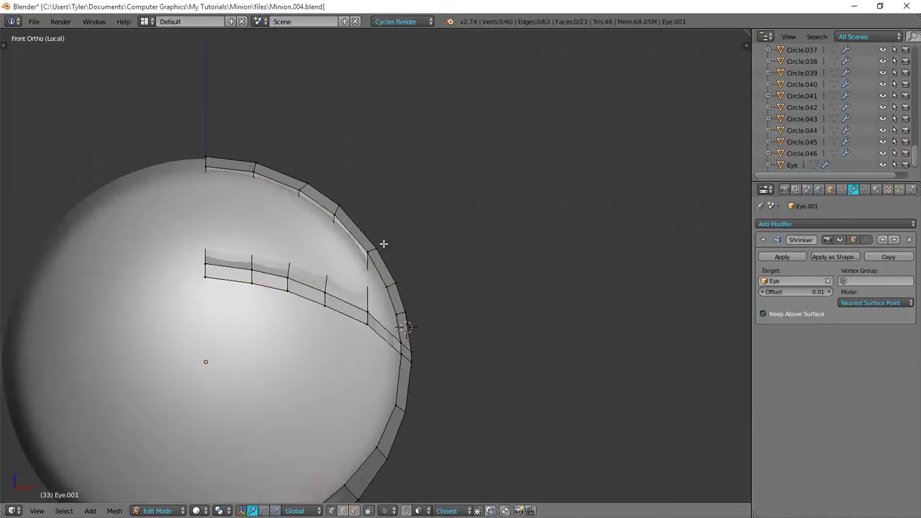
{"action": "middle_click_drag", "start_coordinate": [382, 242], "coordinate": [338, 232]}
{"action": "key", "text": "ctrl+r"}
{"action": "left_click", "coordinate": [337, 234]}
{"action": "left_click", "coordinate": [338, 251]}
Step: Add a loop cut to the front strip's last segment before the rim junction and adjust the surrounding vertices
{"action": "key", "text": "KP_1"}
{"action": "right_click_drag", "start_coordinate": [369, 202], "coordinate": [361, 200]}
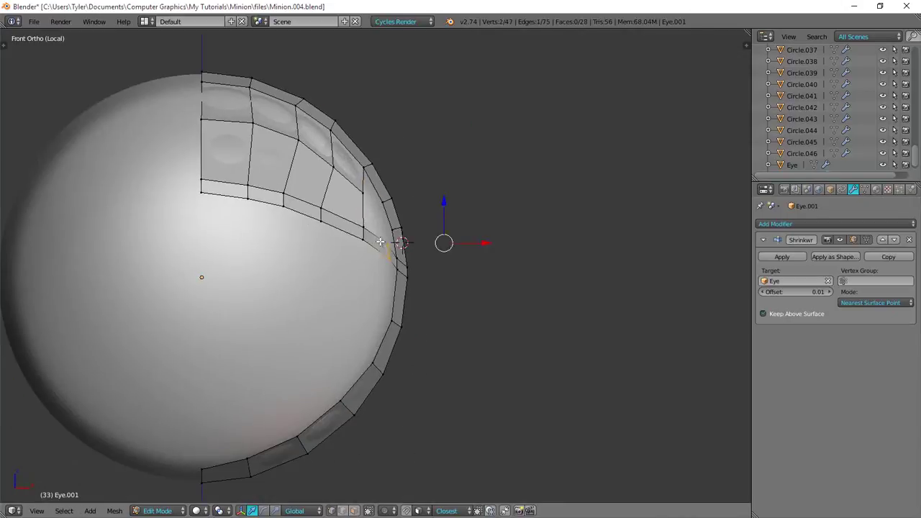
{"action": "right_click_drag", "start_coordinate": [365, 241], "coordinate": [363, 244]}
{"action": "middle_click_drag", "start_coordinate": [352, 248], "coordinate": [309, 251]}
{"action": "scroll", "coordinate": [348, 249], "scroll_direction": "up", "scroll_amount": 1}
{"action": "key", "text": "ctrl+r"}
{"action": "left_click", "coordinate": [376, 242]}
{"action": "key", "text": "KP_1"}
{"action": "right_click_drag", "start_coordinate": [383, 250], "coordinate": [376, 301]}
{"action": "left_click", "coordinate": [376, 301]}
Step: Place a new vertex in the corner gap beside the rim and fill faces joining it to the front and rim strips
{"action": "right_click", "coordinate": [362, 179]}
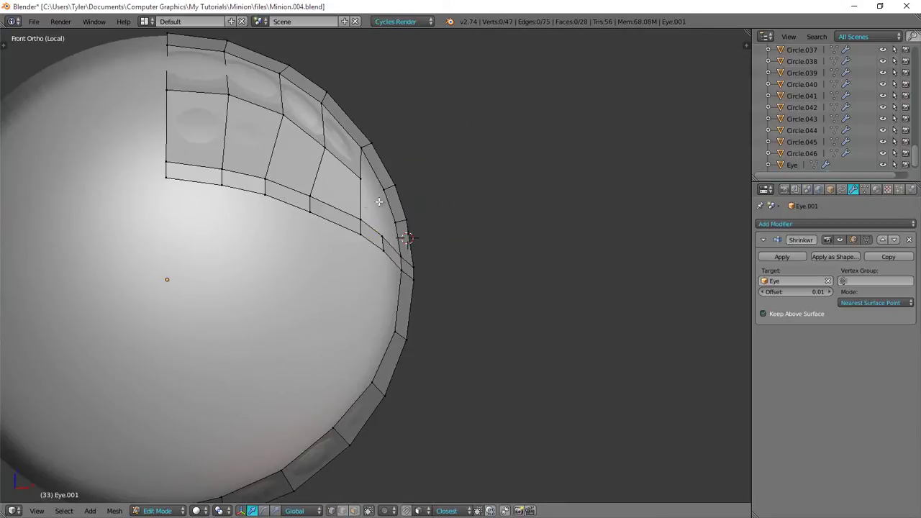
{"action": "key", "text": "shift+d"}
{"action": "left_click", "coordinate": [379, 205]}
{"action": "right_click", "coordinate": [362, 149]}
{"action": "right_click", "coordinate": [361, 180]}
{"action": "right_click", "coordinate": [361, 220], "text": "shift"}
{"action": "right_click", "coordinate": [380, 235], "text": "shift"}
{"action": "key", "text": "f"}
{"action": "right_click", "coordinate": [386, 191]}
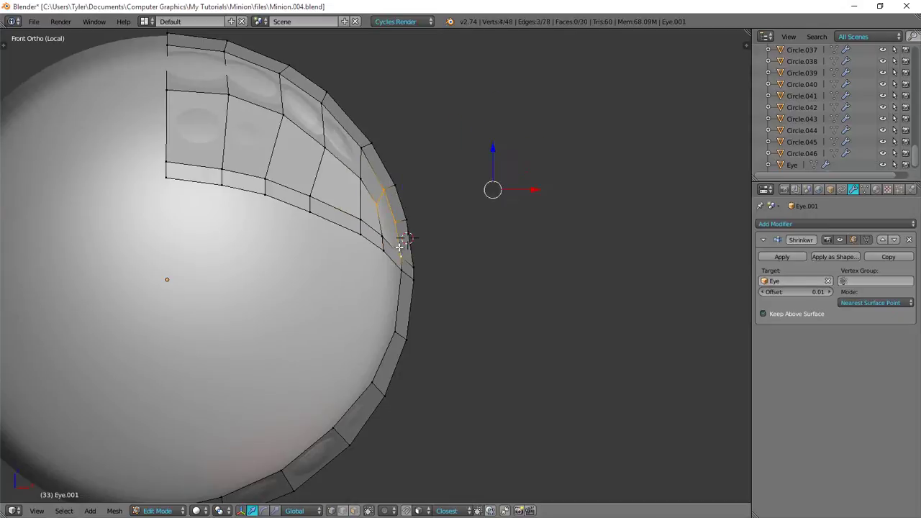
{"action": "key", "text": "f"}
{"action": "key", "text": "a"}
{"action": "middle_click_drag", "start_coordinate": [395, 246], "coordinate": [367, 246]}
Step: Extrude the inner edge of the lower rim strip inward to form a second row of faces
{"action": "key", "text": "KP_1"}
{"action": "right_click", "coordinate": [381, 342], "text": "alt"}
{"action": "middle_click_drag", "start_coordinate": [382, 342], "coordinate": [382, 283], "text": "shift"}
{"action": "right_click", "coordinate": [390, 277]}
{"action": "right_click", "coordinate": [165, 443], "text": "ctrl"}
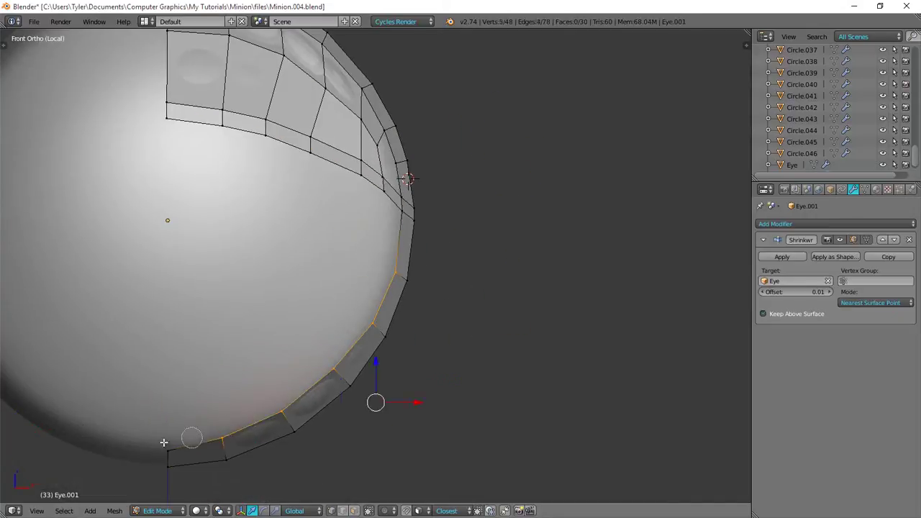
{"action": "key", "text": "e"}
{"action": "left_click", "coordinate": [212, 294]}
Step: Reposition the new inner row's vertices one by one so the row follows the lower rim at an even width
{"action": "right_click_drag", "start_coordinate": [252, 376], "coordinate": [247, 410]}
{"action": "right_click_drag", "start_coordinate": [291, 359], "coordinate": [275, 405]}
{"action": "right_click_drag", "start_coordinate": [346, 311], "coordinate": [326, 351]}
{"action": "middle_click_drag", "start_coordinate": [302, 308], "coordinate": [249, 265]}
{"action": "right_click_drag", "start_coordinate": [375, 272], "coordinate": [349, 314]}
{"action": "right_click_drag", "start_coordinate": [390, 229], "coordinate": [351, 268]}
{"action": "middle_click_drag", "start_coordinate": [350, 269], "coordinate": [293, 389]}
{"action": "scroll", "coordinate": [221, 272], "scroll_direction": "down", "scroll_amount": 2}
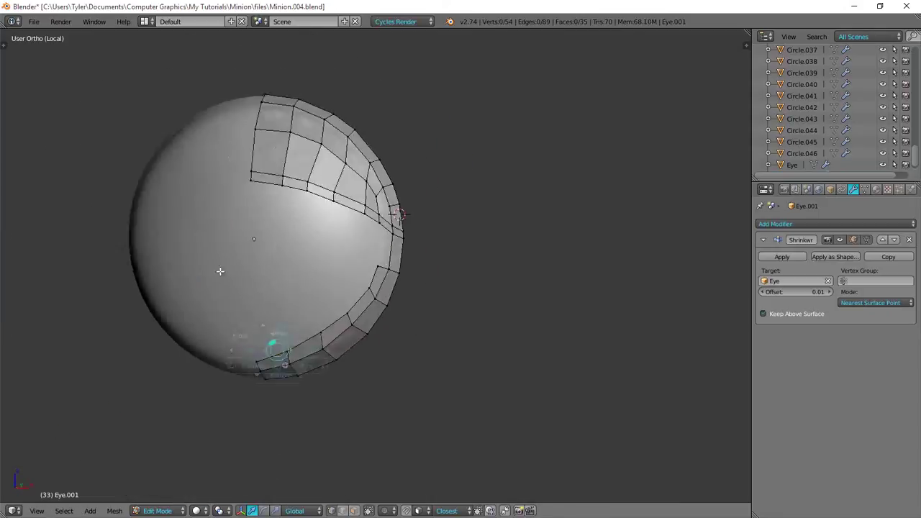
Step: Fill the face joining the top of the new inner row to the front strip at the junction
{"action": "scroll", "coordinate": [220, 271], "scroll_direction": "up", "scroll_amount": 3}
{"action": "right_click", "coordinate": [396, 271], "text": "shift"}
{"action": "key", "text": "f"}
{"action": "key", "text": "a"}
{"action": "key", "text": "KP_1"}
Step: Examine the topology around the junction where the front strip meets the rim strip
{"action": "middle_click_drag", "start_coordinate": [346, 239], "coordinate": [390, 242]}
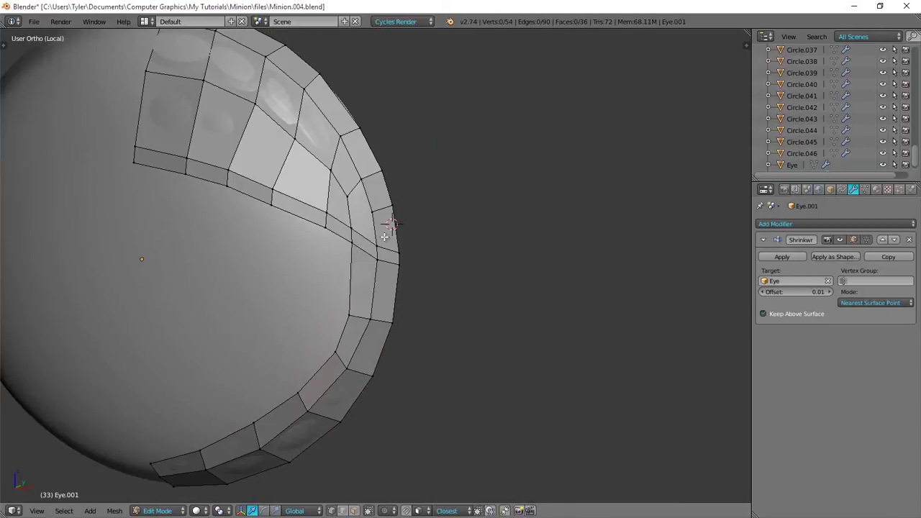
{"action": "middle_click_drag", "start_coordinate": [379, 203], "coordinate": [381, 212]}
{"action": "scroll", "coordinate": [381, 212], "scroll_direction": "down", "scroll_amount": 2}
{"action": "scroll", "coordinate": [385, 216], "scroll_direction": "up", "scroll_amount": 2}
{"action": "scroll", "coordinate": [389, 220], "scroll_direction": "down", "scroll_amount": 2}
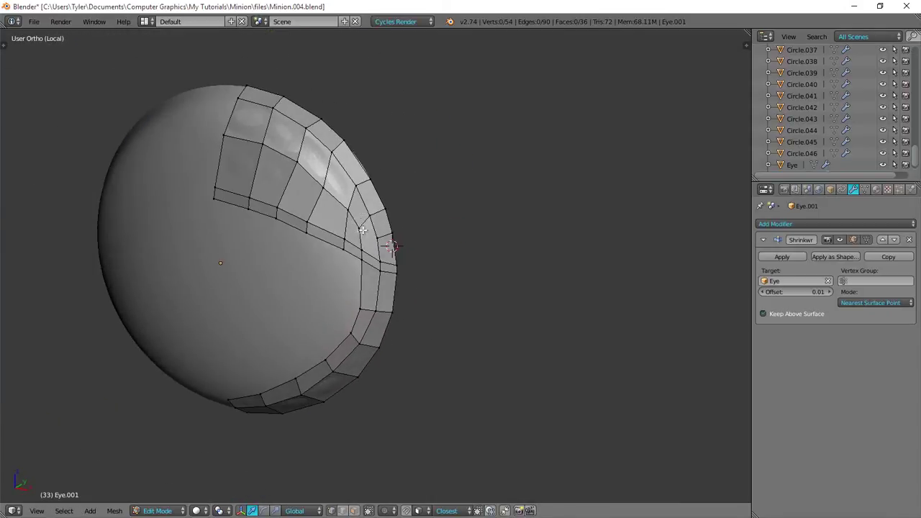
{"action": "key", "text": "c"}
{"action": "left_click", "coordinate": [379, 249]}
{"action": "left_click_drag", "start_coordinate": [408, 228], "coordinate": [410, 243]}
{"action": "right_click", "coordinate": [410, 243]}
{"action": "scroll", "coordinate": [390, 243], "scroll_direction": "up", "scroll_amount": 4}
{"action": "key", "text": "a"}
{"action": "middle_click_drag", "start_coordinate": [382, 243], "coordinate": [357, 231]}
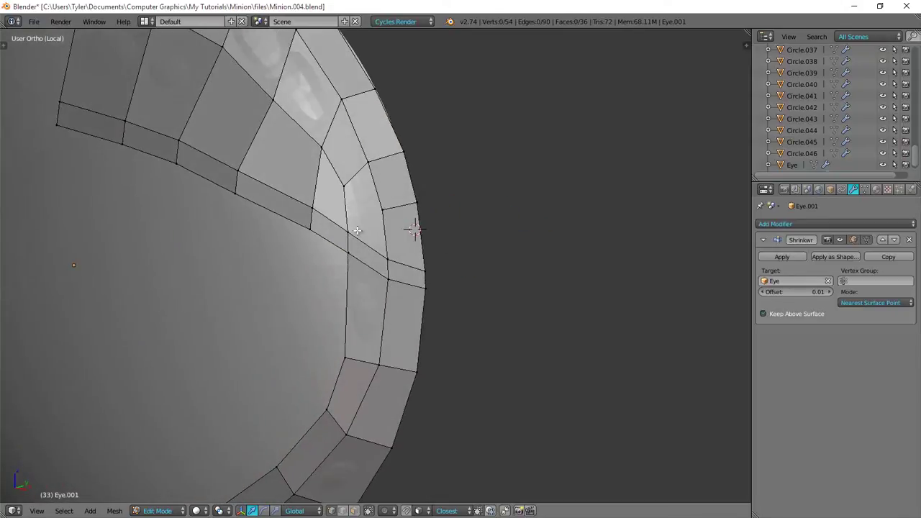
{"action": "key", "text": "c"}
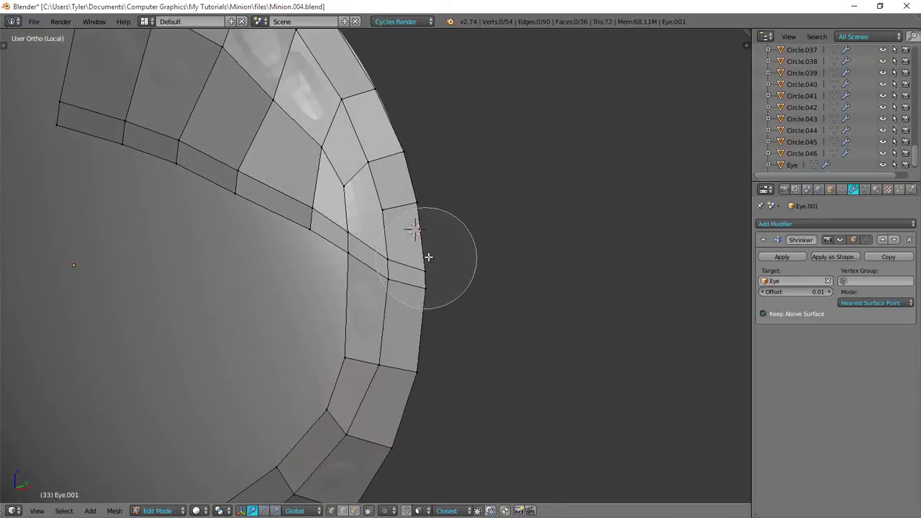
{"action": "left_click_drag", "start_coordinate": [427, 256], "coordinate": [420, 236]}
{"action": "right_click", "coordinate": [419, 235]}
{"action": "key", "text": "a"}
Step: Delete the two vertices of the extra cross edge in the rim strip just above the junction
{"action": "key", "text": "c"}
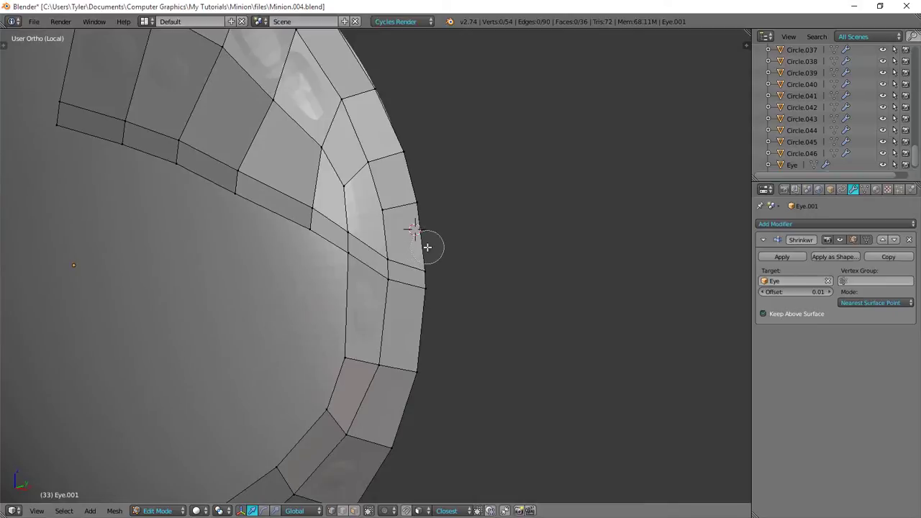
{"action": "left_click_drag", "start_coordinate": [392, 208], "coordinate": [389, 206]}
{"action": "right_click", "coordinate": [391, 206]}
{"action": "key", "text": "x"}
{"action": "left_click", "coordinate": [414, 205]}
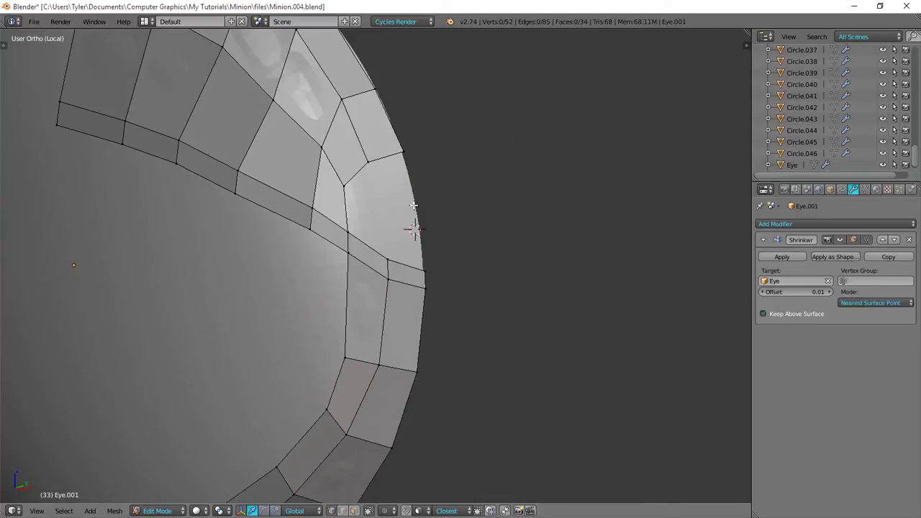
Step: Refill the opened rim strip segment and the remaining gap beside it with four-sided faces
{"action": "right_click", "coordinate": [394, 256]}
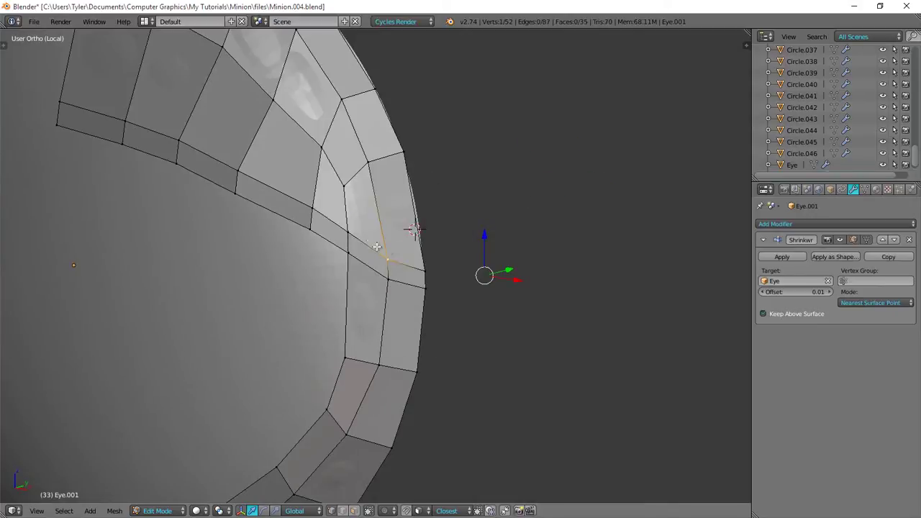
{"action": "right_click", "coordinate": [352, 231], "text": "shift"}
{"action": "right_click", "coordinate": [373, 166], "text": "shift"}
{"action": "right_click", "coordinate": [348, 187], "text": "shift"}
{"action": "key", "text": "f"}
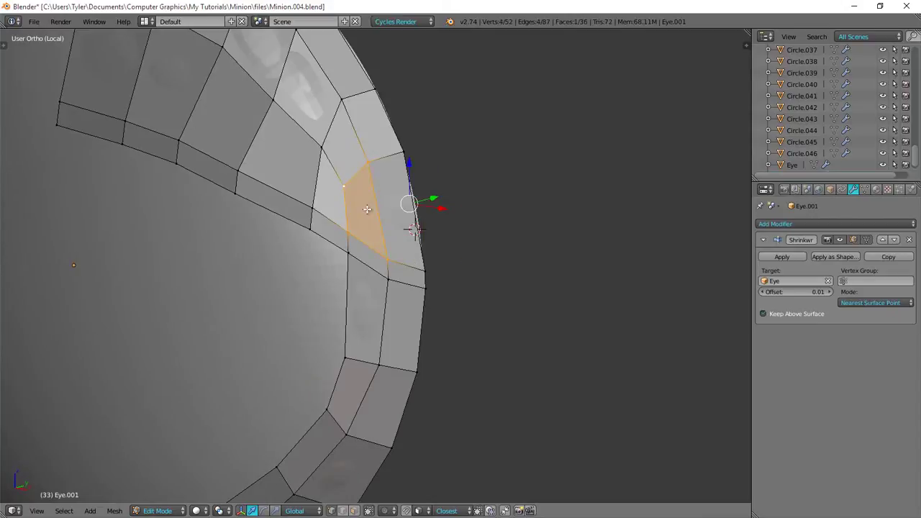
{"action": "key", "text": "a"}
Step: Preview loop cuts through the front strip at the junction to check the edge flow
{"action": "key", "text": "ctrl+r"}
{"action": "right_click", "coordinate": [368, 254]}
{"action": "scroll", "coordinate": [367, 254], "scroll_direction": "down", "scroll_amount": 4}
{"action": "key", "text": "ctrl+r"}
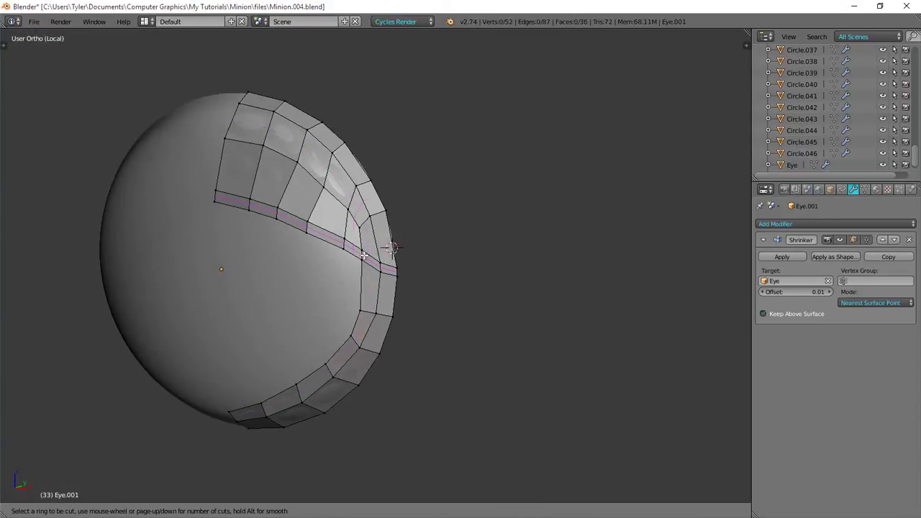
{"action": "right_click", "coordinate": [364, 254]}
{"action": "scroll", "coordinate": [364, 254], "scroll_direction": "up", "scroll_amount": 4}
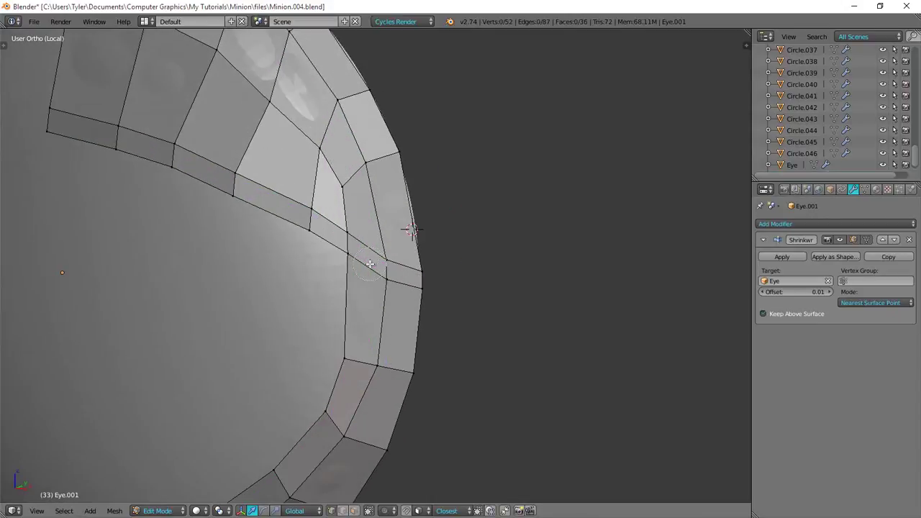
Step: Delete the four outer rim vertices where the narrow front row crosses the rim strip at the junction
{"action": "key", "text": "c"}
{"action": "left_click_drag", "start_coordinate": [391, 267], "coordinate": [457, 281]}
{"action": "right_click", "coordinate": [457, 281]}
{"action": "key", "text": "x"}
{"action": "left_click", "coordinate": [444, 229]}
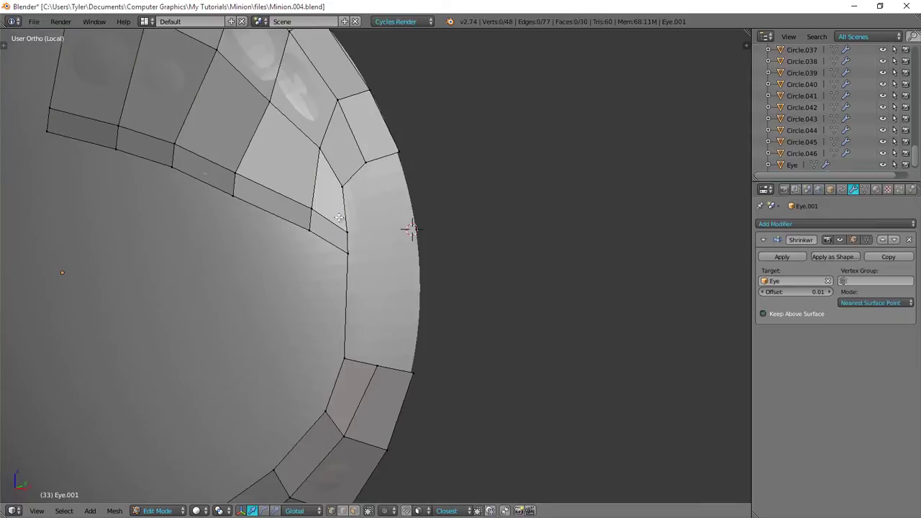
Step: Remove the extra edge loop running just above the front strip's lower border
{"action": "right_click", "coordinate": [339, 217], "text": "alt"}
{"action": "scroll", "coordinate": [338, 218], "scroll_direction": "down", "scroll_amount": 2}
{"action": "key", "text": "x"}
{"action": "left_click", "coordinate": [326, 356]}
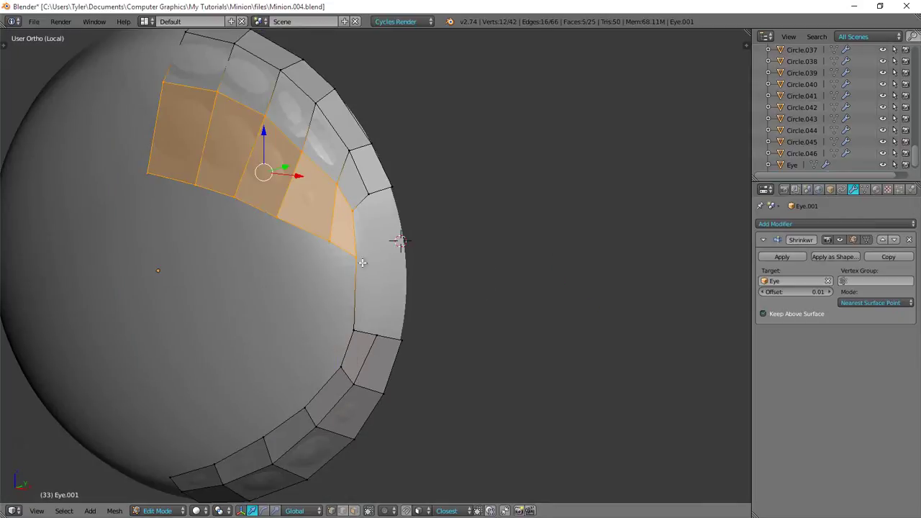
Step: Fill the outer rim gap with one face spanning from the upper strip's end edge to the lower strip's end edge
{"action": "key", "text": "a"}
{"action": "right_click", "coordinate": [370, 193]}
{"action": "right_click", "coordinate": [393, 187], "text": "shift"}
{"action": "right_click", "coordinate": [406, 344], "text": "shift"}
{"action": "right_click", "coordinate": [378, 336], "text": "shift"}
{"action": "key", "text": "f"}
{"action": "key", "text": "a"}
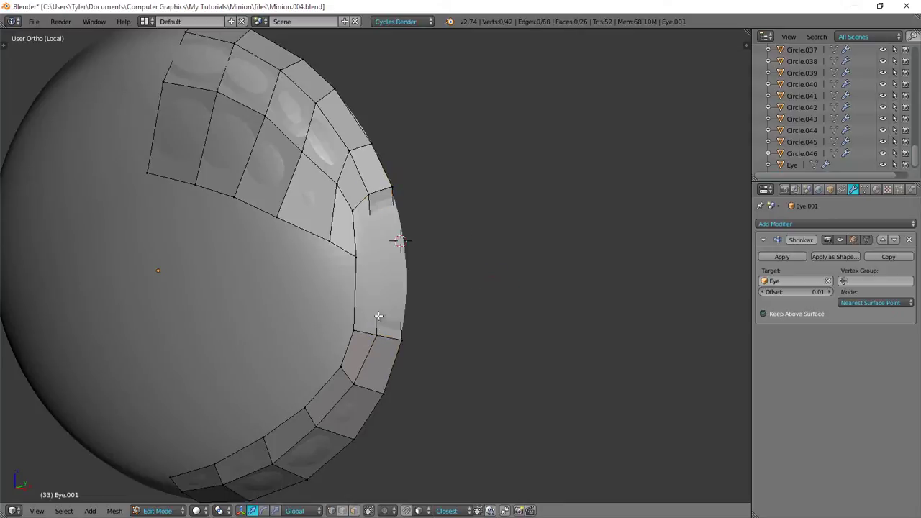
Step: Move the front strip's corner vertex at the junction down and outward, close to the strip's lower end
{"action": "key", "text": "g"}
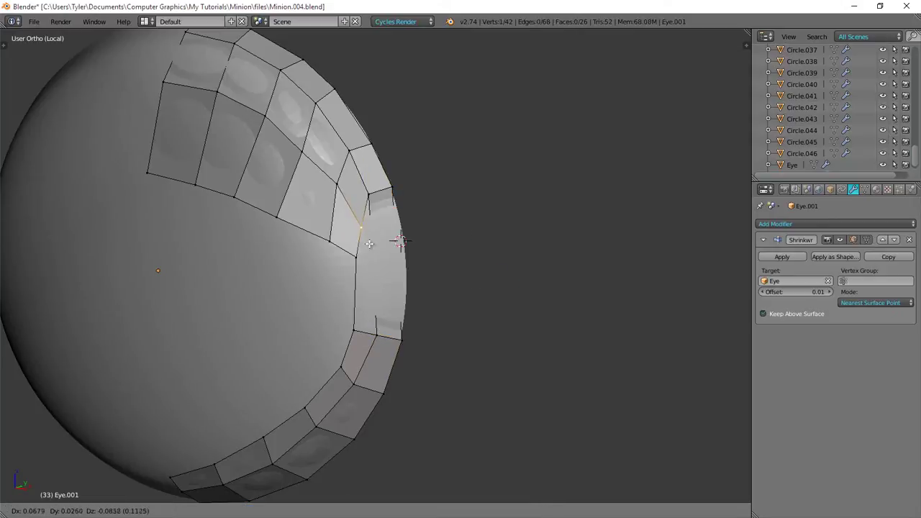
{"action": "left_click", "coordinate": [374, 256]}
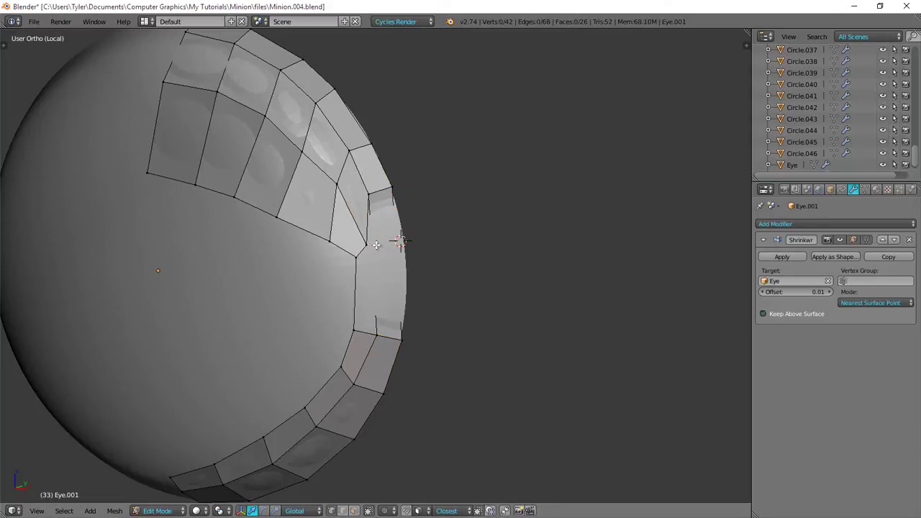
{"action": "key", "text": "Escape"}
{"action": "scroll", "coordinate": [391, 323], "scroll_direction": "up", "scroll_amount": 2}
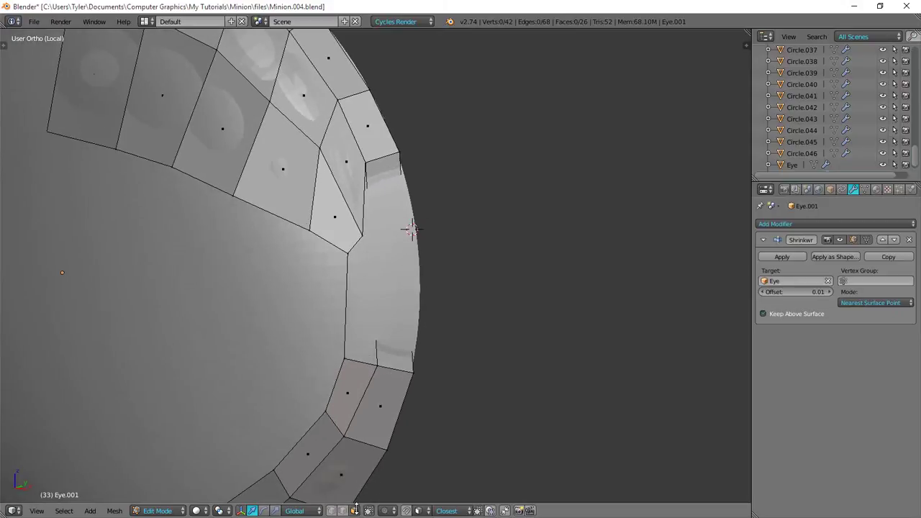
Step: Delete the long face bridging the outer rim gap
{"action": "right_click", "coordinate": [401, 314]}
{"action": "key", "text": "x"}
{"action": "left_click", "coordinate": [397, 204]}
{"action": "scroll", "coordinate": [396, 360], "scroll_direction": "down", "scroll_amount": 2}
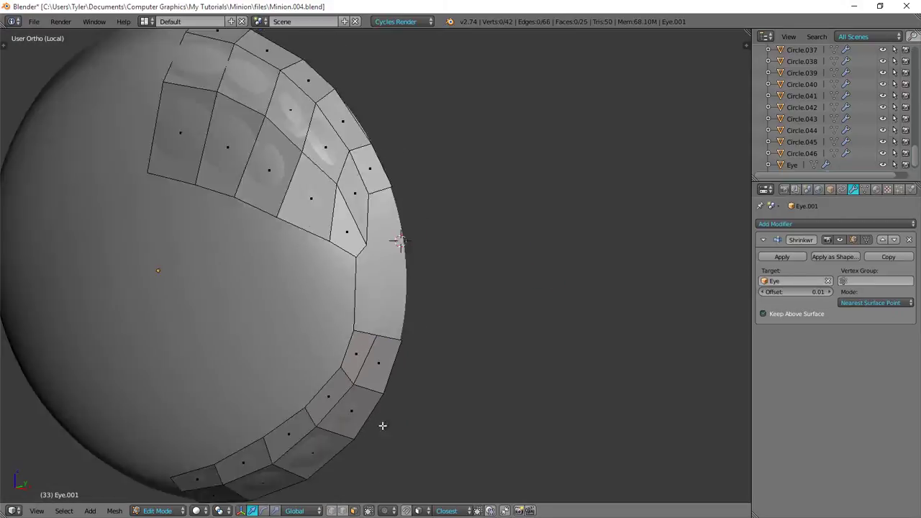
{"action": "scroll", "coordinate": [382, 425], "scroll_direction": "down", "scroll_amount": 2}
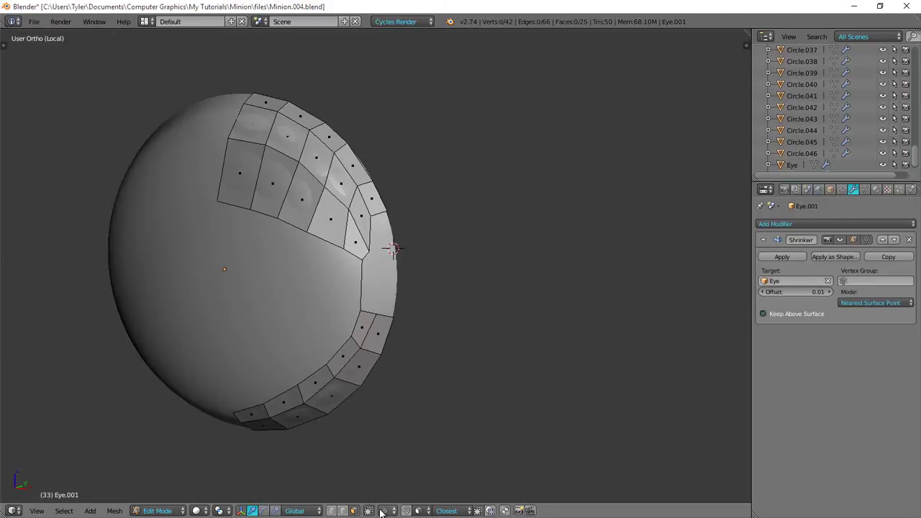
Step: Fill the inner rim gap with a four-sided face from the front strip's short end edge to the lower rim strip
{"action": "key", "text": "g"}
{"action": "left_click", "coordinate": [370, 258]}
{"action": "right_click", "coordinate": [373, 253]}
{"action": "key", "text": "g"}
{"action": "left_click", "coordinate": [404, 250]}
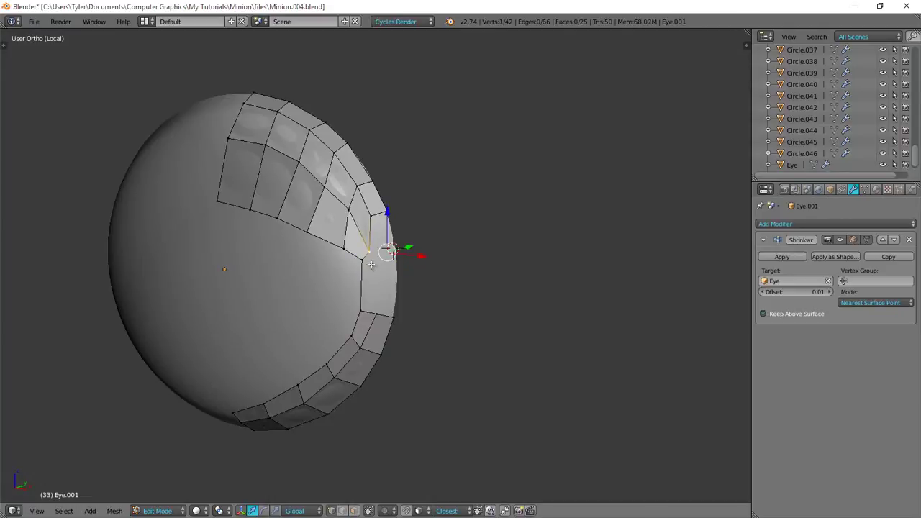
{"action": "scroll", "coordinate": [372, 264], "scroll_direction": "up", "scroll_amount": 2}
{"action": "right_click", "coordinate": [357, 251], "text": "shift"}
{"action": "right_click", "coordinate": [362, 338], "text": "shift"}
{"action": "right_click", "coordinate": [377, 336], "text": "shift"}
{"action": "key", "text": "f"}
{"action": "key", "text": "a"}
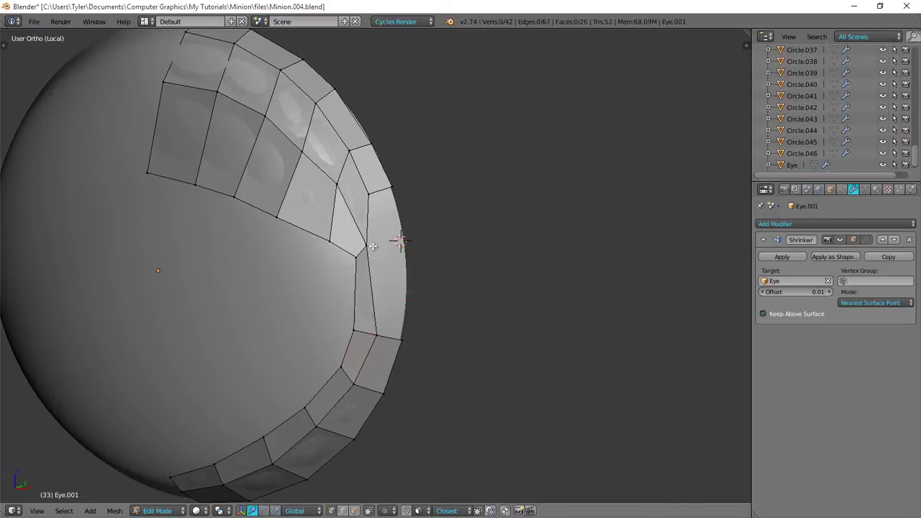
Step: Move the two end vertices of the upper rim strip down level with the junction and try filling the gap below
{"action": "right_click", "coordinate": [374, 247]}
{"action": "right_click", "coordinate": [378, 192]}
{"action": "right_click", "coordinate": [389, 188], "text": "shift"}
{"action": "key", "text": "g"}
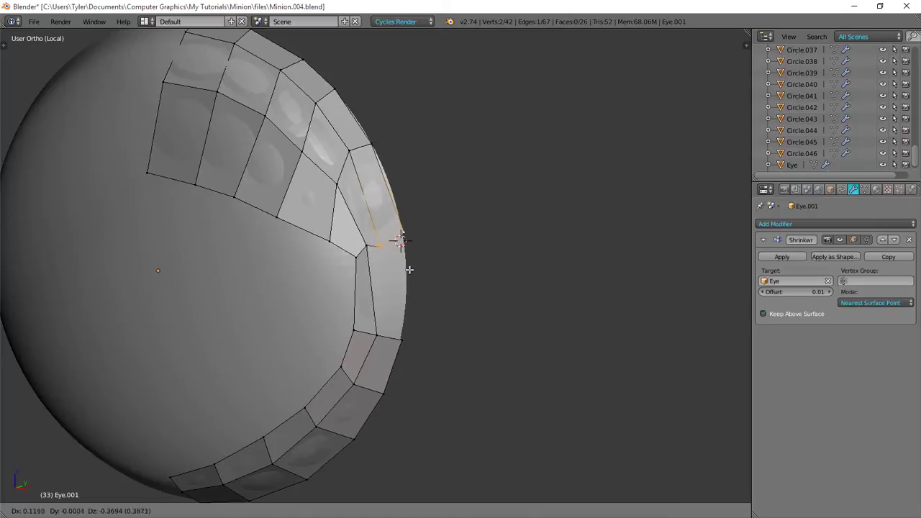
{"action": "left_click", "coordinate": [408, 262]}
{"action": "key", "text": "f"}
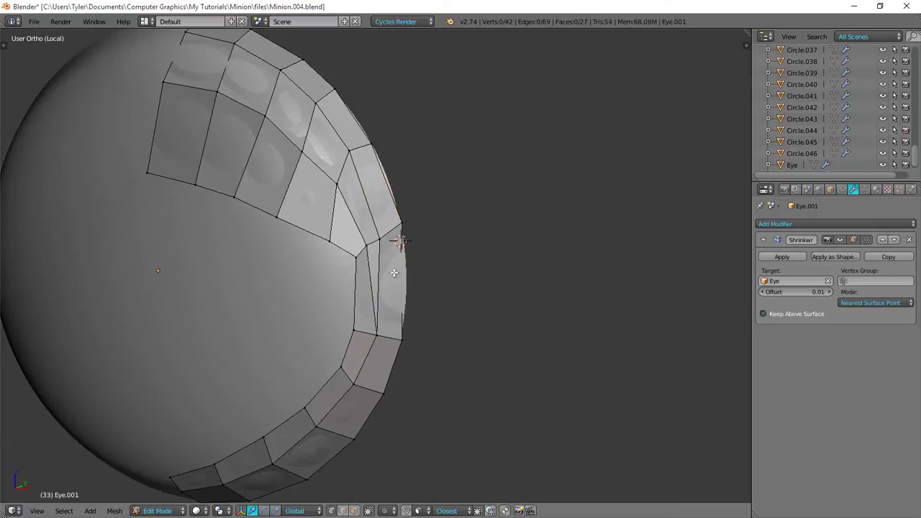
{"action": "key", "text": "a"}
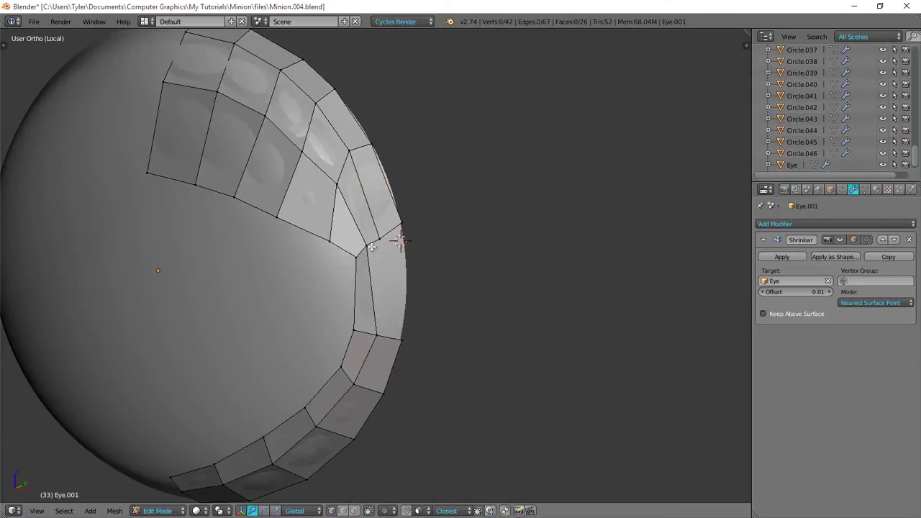
Step: Nudge the junction vertex between the front strip and the rim to even out the surrounding faces
{"action": "right_click", "coordinate": [371, 247]}
{"action": "key", "text": "g"}
{"action": "left_click", "coordinate": [377, 246]}
{"action": "key", "text": "a"}
{"action": "scroll", "coordinate": [377, 244], "scroll_direction": "down", "scroll_amount": 1}
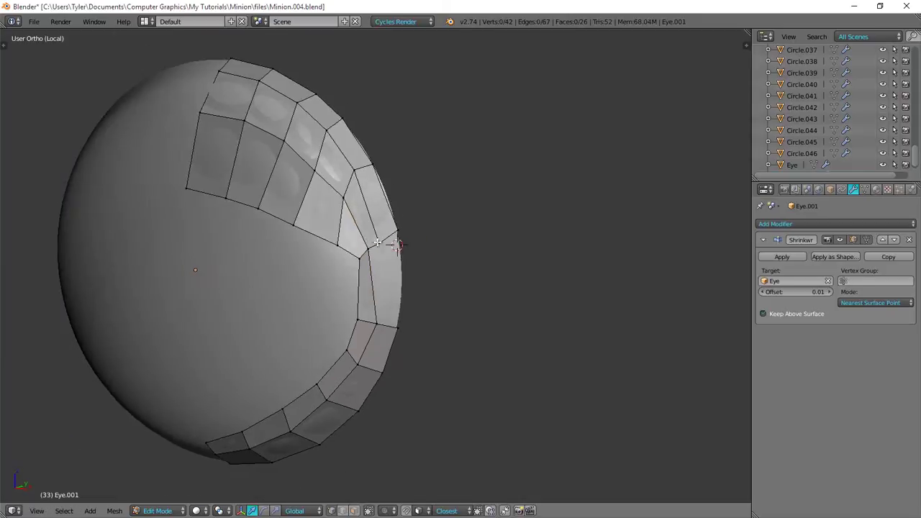
Step: Add a centred loop cut lengthwise through the outer row of the lower rim strip
{"action": "middle_click_drag", "start_coordinate": [377, 244], "coordinate": [380, 219]}
{"action": "key", "text": "ctrl+r"}
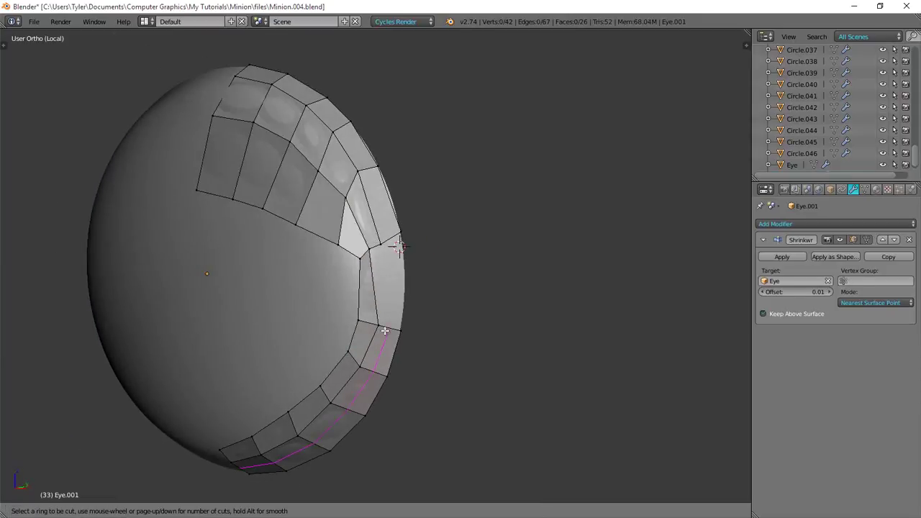
{"action": "left_click", "coordinate": [385, 331]}
{"action": "left_click", "coordinate": [385, 331]}
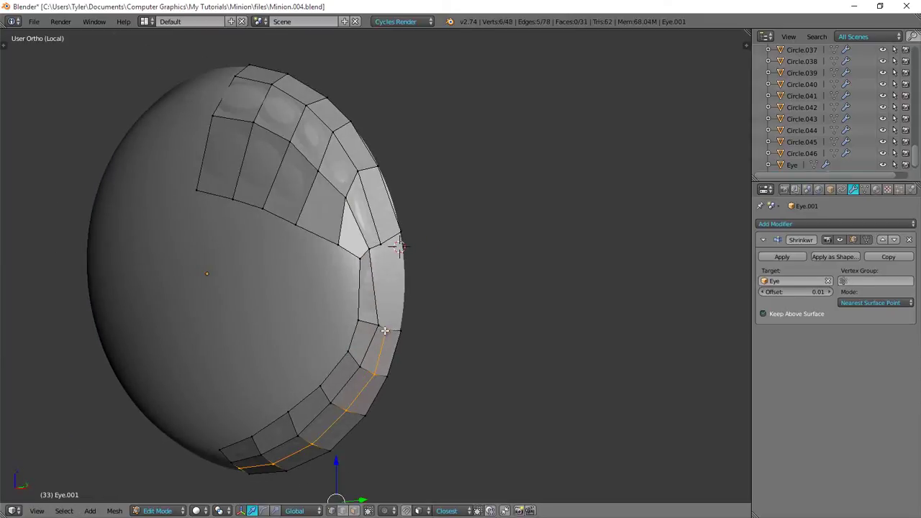
Step: Fill the remaining rim gap with two four-sided faces joining the lower strip's cut end to the junction vertices
{"action": "key", "text": "a"}
{"action": "right_click", "coordinate": [380, 328]}
{"action": "right_click", "coordinate": [374, 254], "text": "shift"}
{"action": "key", "text": "f"}
{"action": "right_click", "coordinate": [384, 243]}
{"action": "right_click", "coordinate": [399, 232], "text": "shift"}
{"action": "right_click", "coordinate": [400, 330], "text": "shift"}
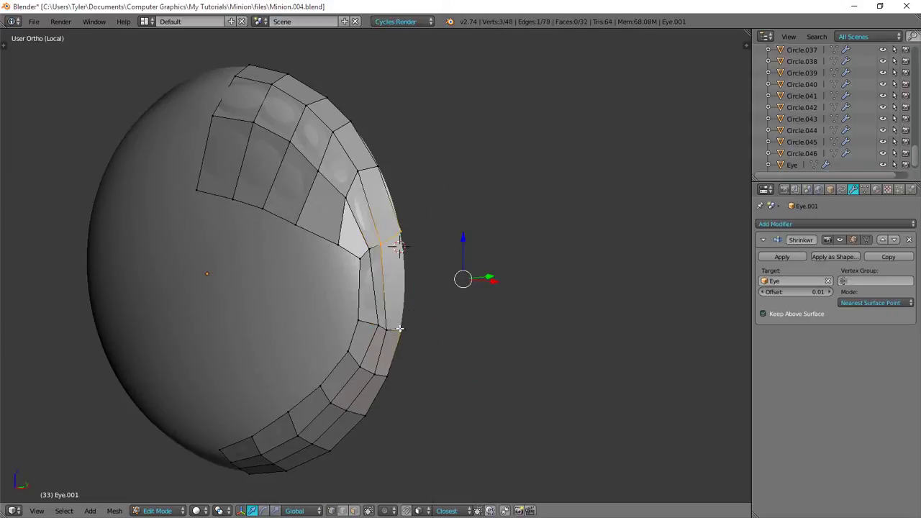
{"action": "right_click", "coordinate": [387, 329], "text": "shift"}
{"action": "key", "text": "shift+f"}
{"action": "key", "text": "Escape"}
{"action": "key", "text": "f"}
{"action": "key", "text": "a"}
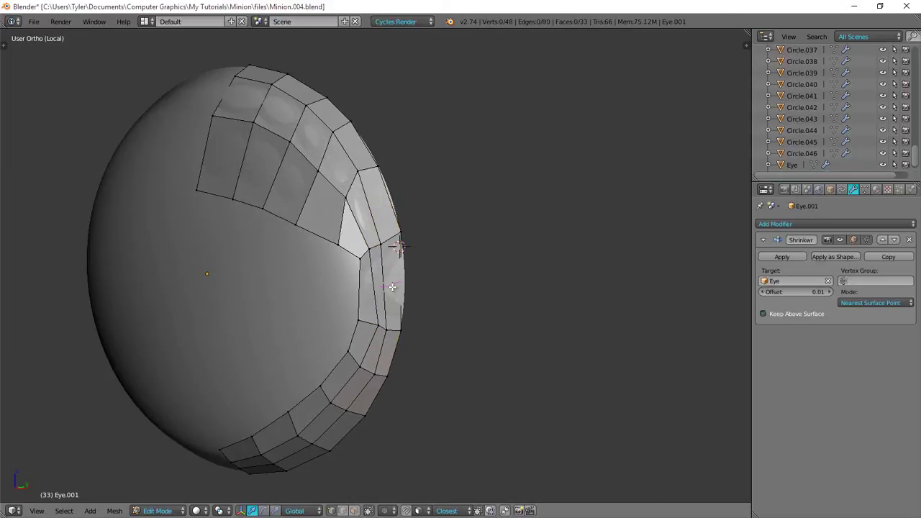
Step: Add a loop cut across the newly filled rim segment below the junction and check the shape in Object Mode
{"action": "key", "text": "ctrl+r"}
{"action": "left_click", "coordinate": [393, 287]}
{"action": "key", "text": "a"}
{"action": "middle_click_drag", "start_coordinate": [383, 287], "coordinate": [420, 290]}
{"action": "key", "text": "Tab"}
{"action": "key", "text": "Tab"}
{"action": "middle_click_drag", "start_coordinate": [239, 283], "coordinate": [180, 285]}
Step: Try a loop cut along the front strip and inner rim row, then undo it
{"action": "key", "text": "ctrl+r"}
{"action": "left_click", "coordinate": [362, 255]}
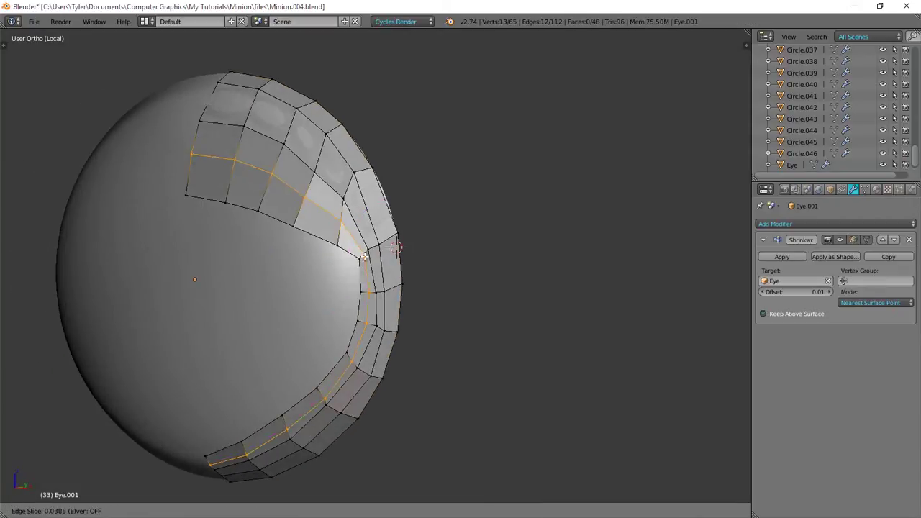
{"action": "right_click", "coordinate": [360, 262]}
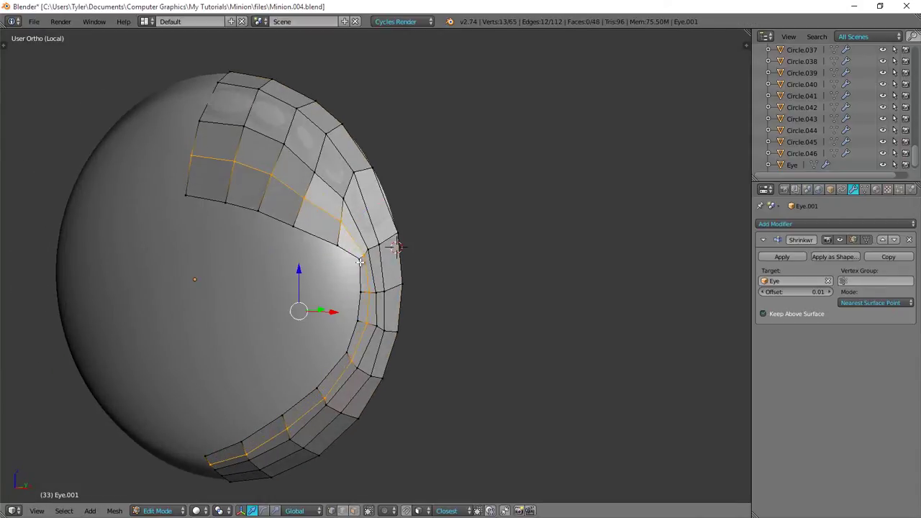
{"action": "key", "text": "ctrl+z"}
Step: Sketch Grease Pencil strokes over the front strip and rim to mark how the edge flow meets at the junction
{"action": "middle_click_drag", "start_coordinate": [314, 334], "coordinate": [322, 309], "text": "shift"}
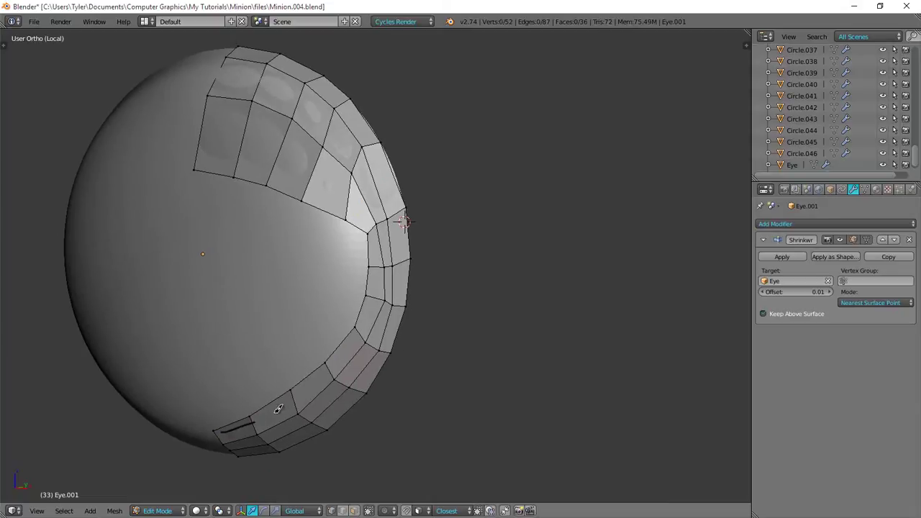
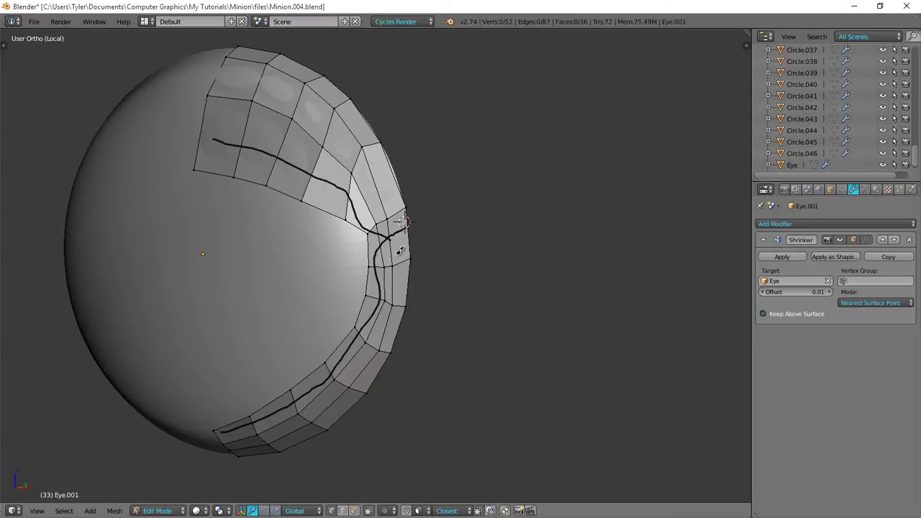
{"action": "left_click_drag", "start_coordinate": [403, 248], "coordinate": [404, 252]}
{"action": "mouse_move", "coordinate": [418, 223]}
{"action": "middle_mouse_down"}
{"action": "mouse_move", "coordinate": [395, 230]}
{"action": "mouse_move", "coordinate": [430, 236]}
{"action": "middle_mouse_up"}
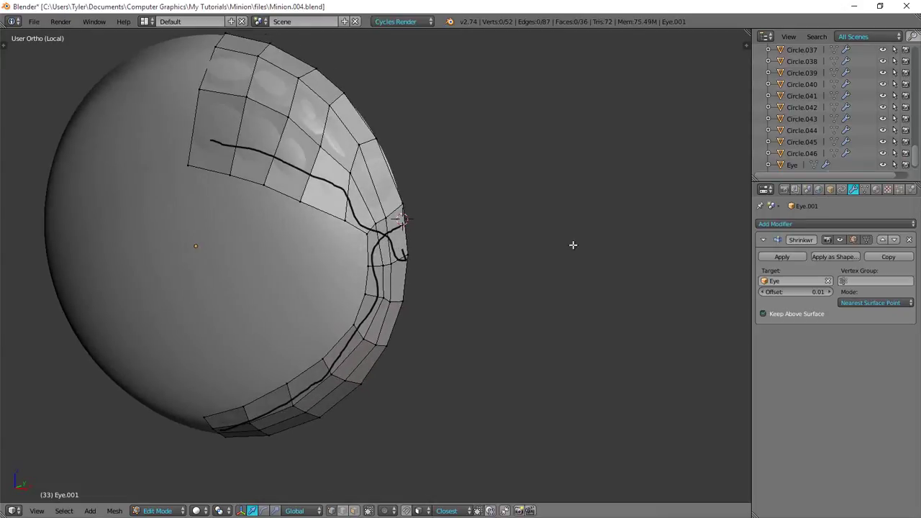
Step: Remove the Shrinkwrap modifier to inspect the bare mesh in Object Mode, then undo the removal
{"action": "left_click", "coordinate": [907, 242]}
{"action": "middle_click_drag", "start_coordinate": [506, 238], "coordinate": [452, 243]}
{"action": "key", "text": "Tab"}
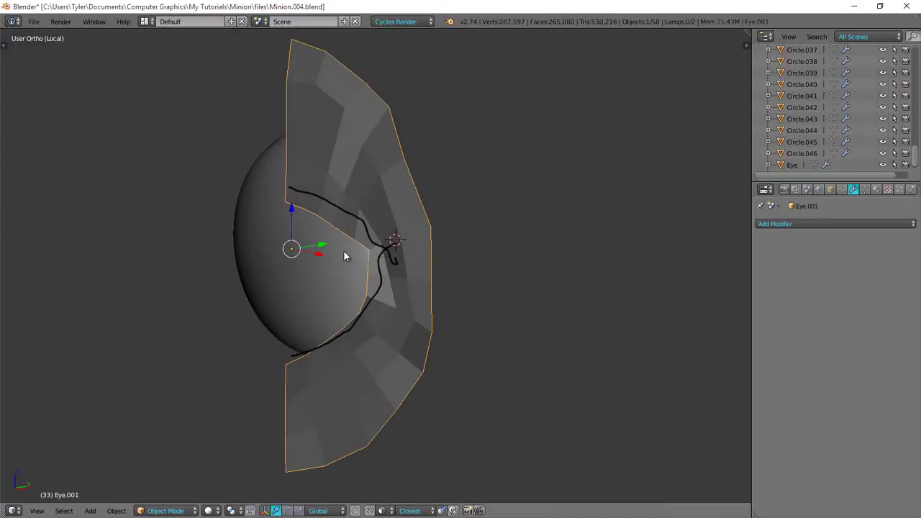
{"action": "key", "text": "ctrl+z"}
{"action": "middle_click_drag", "start_coordinate": [364, 252], "coordinate": [460, 253]}
{"action": "key", "text": "Tab"}
Step: Examine the junction's topology up close and check the Grease Pencil layers in the view properties
{"action": "scroll", "coordinate": [427, 254], "scroll_direction": "up", "scroll_amount": 3}
{"action": "mouse_move", "coordinate": [547, 252]}
{"action": "middle_mouse_down"}
{"action": "mouse_move", "coordinate": [427, 254]}
{"action": "mouse_move", "coordinate": [440, 255]}
{"action": "middle_mouse_up"}
{"action": "scroll", "coordinate": [440, 254], "scroll_direction": "up", "scroll_amount": 3}
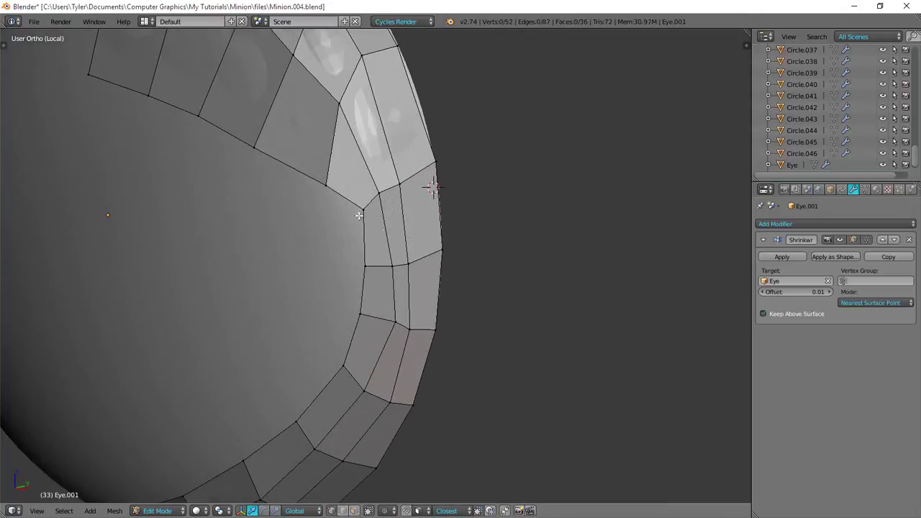
{"action": "scroll", "coordinate": [503, 217], "scroll_direction": "down", "scroll_amount": 1}
{"action": "key", "text": "n"}
{"action": "scroll", "coordinate": [700, 130], "scroll_direction": "down", "scroll_amount": 2}
{"action": "scroll", "coordinate": [699, 131], "scroll_direction": "up", "scroll_amount": 1}
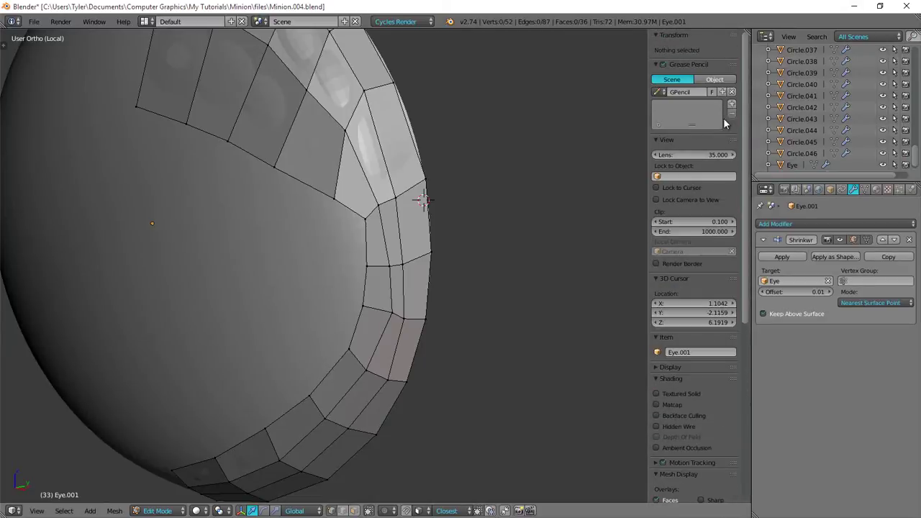
{"action": "key", "text": "n"}
{"action": "scroll", "coordinate": [362, 217], "scroll_direction": "down", "scroll_amount": 2}
{"action": "mouse_move", "coordinate": [361, 217]}
{"action": "middle_mouse_down"}
{"action": "mouse_move", "coordinate": [369, 248]}
{"action": "mouse_move", "coordinate": [368, 223]}
{"action": "middle_mouse_up"}
{"action": "scroll", "coordinate": [368, 223], "scroll_direction": "up", "scroll_amount": 2}
{"action": "scroll", "coordinate": [369, 223], "scroll_direction": "down", "scroll_amount": 4}
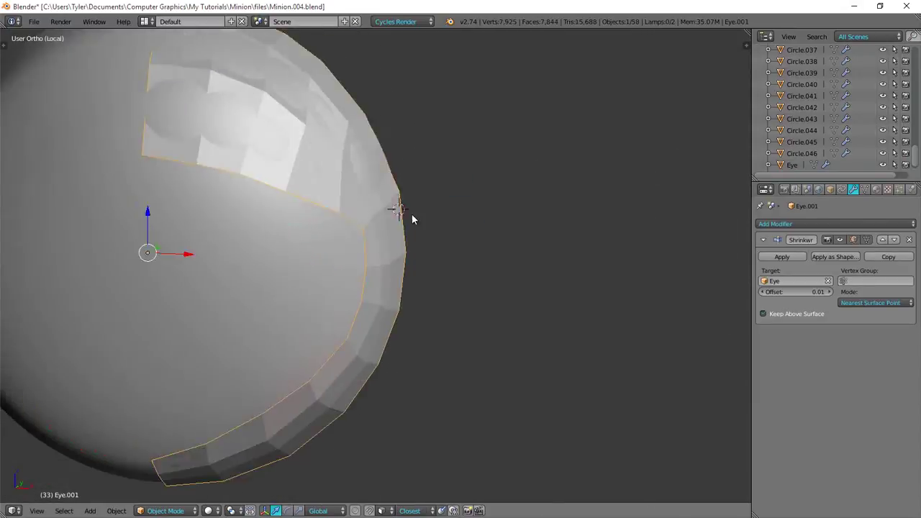
Step: Add a Subdivision Surface modifier to the eyelid mesh with its viewport subdivisions set to 3
{"action": "key", "text": "Tab"}
{"action": "key", "text": "ctrl+3"}
{"action": "key", "text": "ctrl+2"}
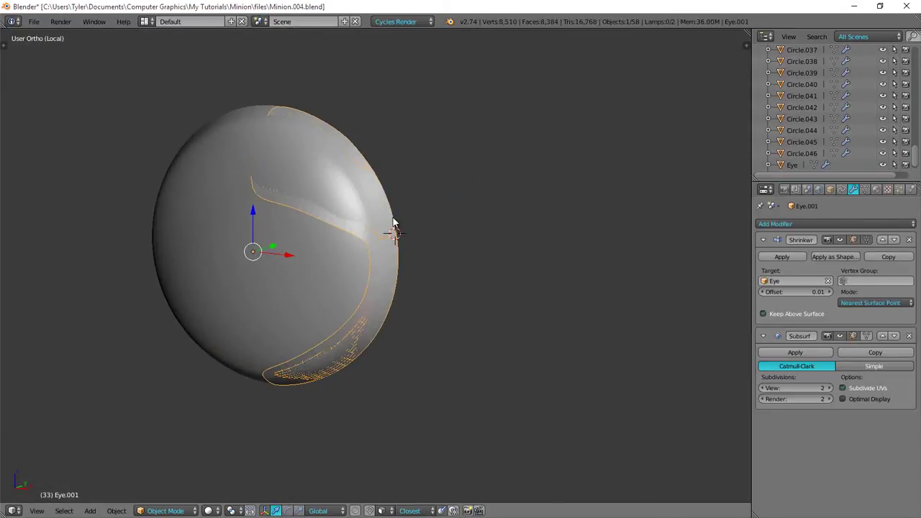
{"action": "scroll", "coordinate": [375, 217], "scroll_direction": "up", "scroll_amount": 4}
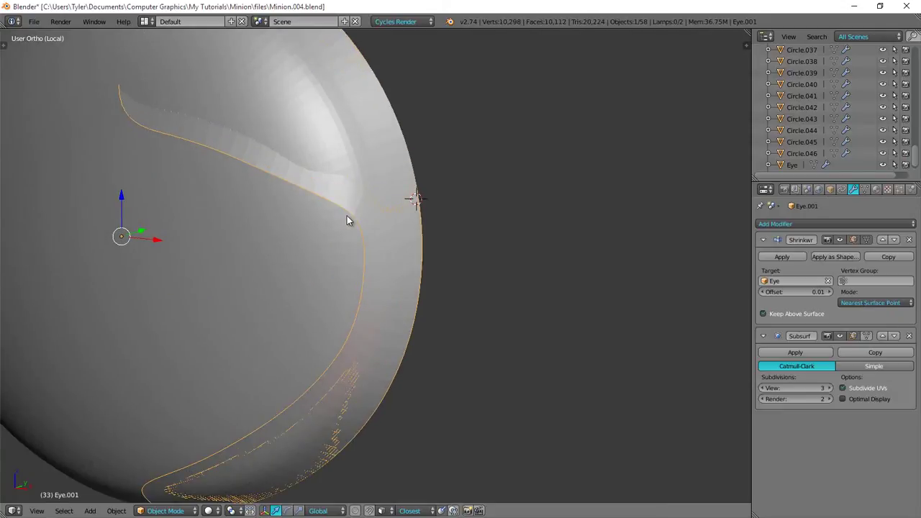
{"action": "key", "text": "ctrl+3"}
{"action": "middle_click_drag", "start_coordinate": [376, 236], "coordinate": [384, 275]}
Step: Move the two inner vertices of the junction's cross edge outward toward the outer rim in Edit Mode
{"action": "key", "text": "Tab"}
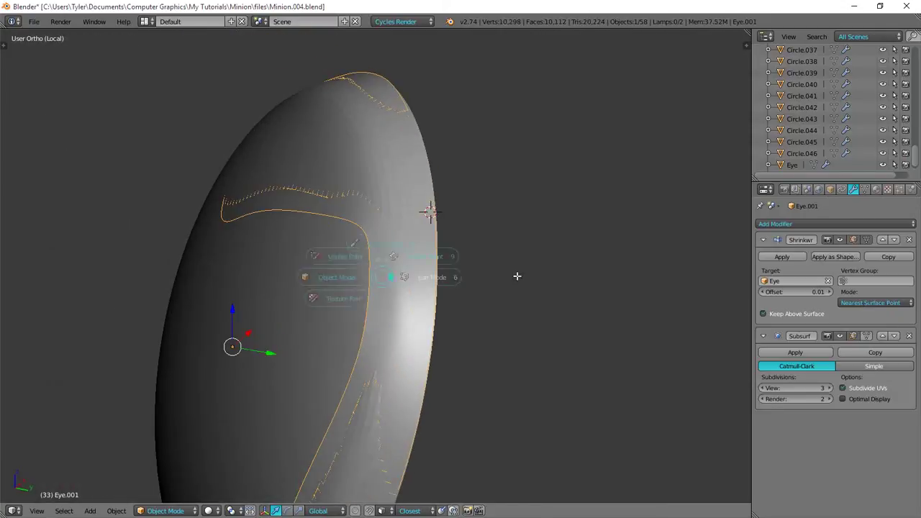
{"action": "middle_click_drag", "start_coordinate": [462, 289], "coordinate": [363, 215]}
{"action": "right_click", "coordinate": [377, 195]}
{"action": "right_click", "coordinate": [397, 188]}
{"action": "key", "text": "g"}
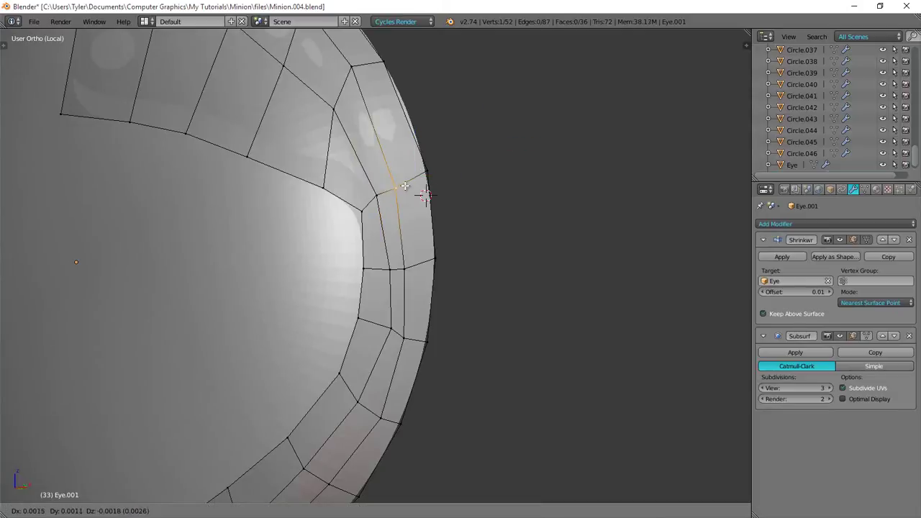
{"action": "left_click", "coordinate": [429, 166]}
{"action": "right_click", "coordinate": [378, 198]}
{"action": "key", "text": "g"}
{"action": "left_click", "coordinate": [395, 192]}
{"action": "right_click", "coordinate": [410, 181]}
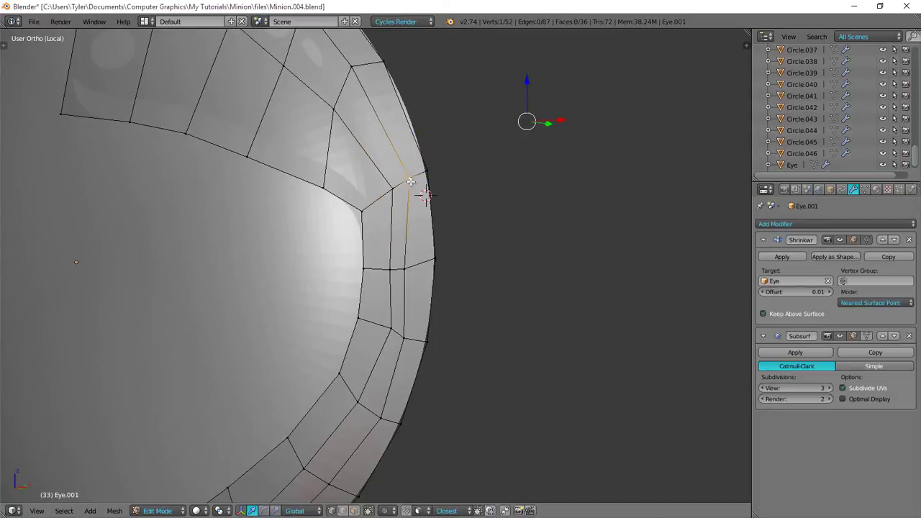
{"action": "key", "text": "g"}
{"action": "left_click", "coordinate": [410, 177]}
{"action": "key", "text": "a"}
Step: Shift the two middle vertices of the rim's cross edge just below the junction outward to even the spacing
{"action": "right_click", "coordinate": [406, 274]}
{"action": "key", "text": "g"}
{"action": "left_click", "coordinate": [413, 268]}
{"action": "key", "text": "a"}
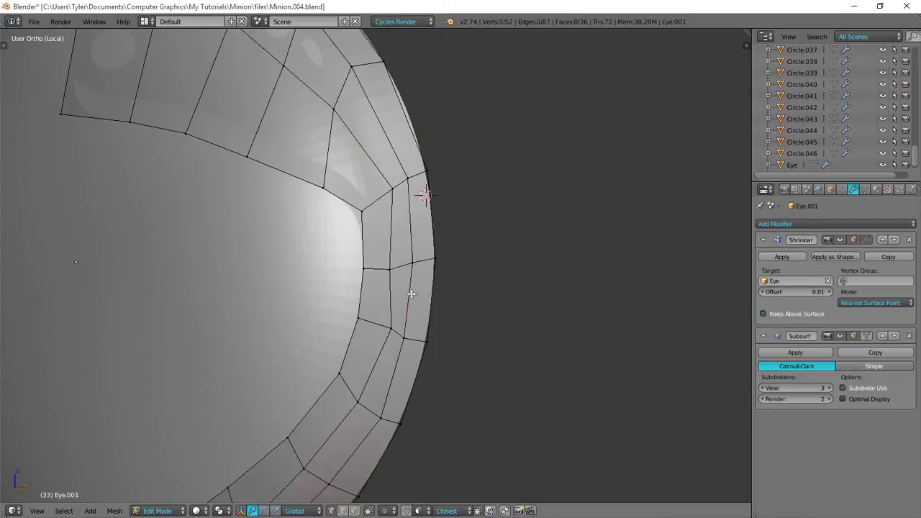
{"action": "scroll", "coordinate": [411, 291], "scroll_direction": "down", "scroll_amount": 4}
{"action": "middle_click_drag", "start_coordinate": [411, 292], "coordinate": [362, 298]}
{"action": "scroll", "coordinate": [389, 290], "scroll_direction": "up", "scroll_amount": 4}
{"action": "right_click", "coordinate": [395, 273]}
{"action": "key", "text": "g"}
{"action": "left_click", "coordinate": [400, 267]}
{"action": "key", "text": "a"}
Step: Inspect the smoothed eyelid in Object Mode and its edge flow from the front view
{"action": "scroll", "coordinate": [361, 308], "scroll_direction": "down", "scroll_amount": 5}
{"action": "key", "text": "Tab"}
{"action": "key", "text": "Tab"}
{"action": "key", "text": "Tab"}
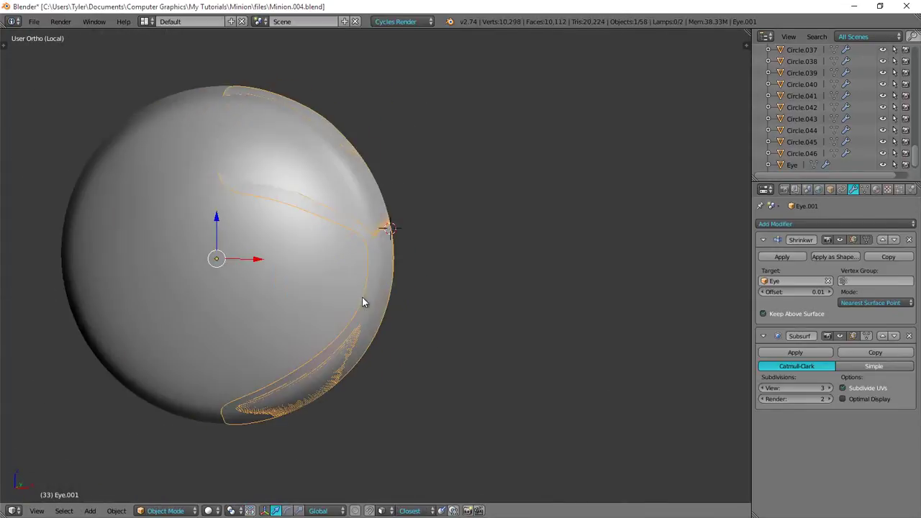
{"action": "key", "text": "Tab"}
{"action": "key", "text": "KP_1"}
{"action": "key", "text": "Tab"}
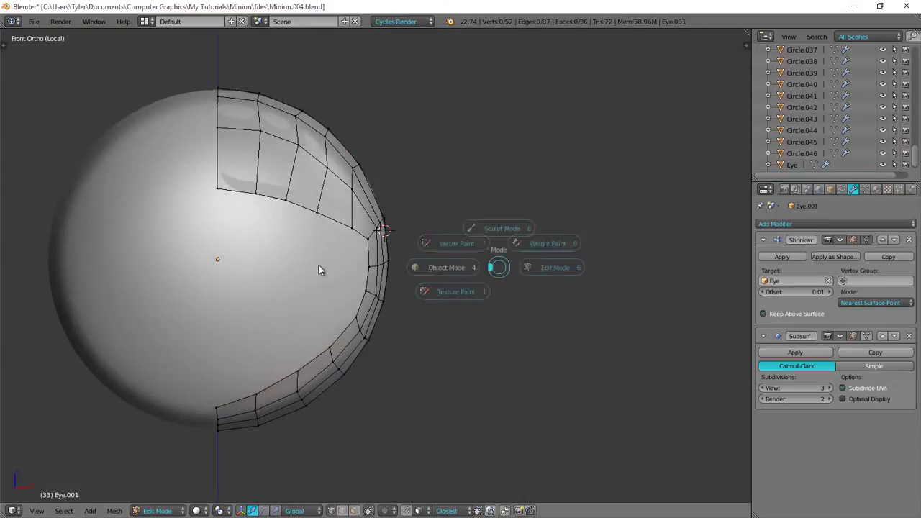
Step: Apply the Shrinkwrap modifier on the eyelid mesh in Object Mode
{"action": "left_click", "coordinate": [789, 225]}
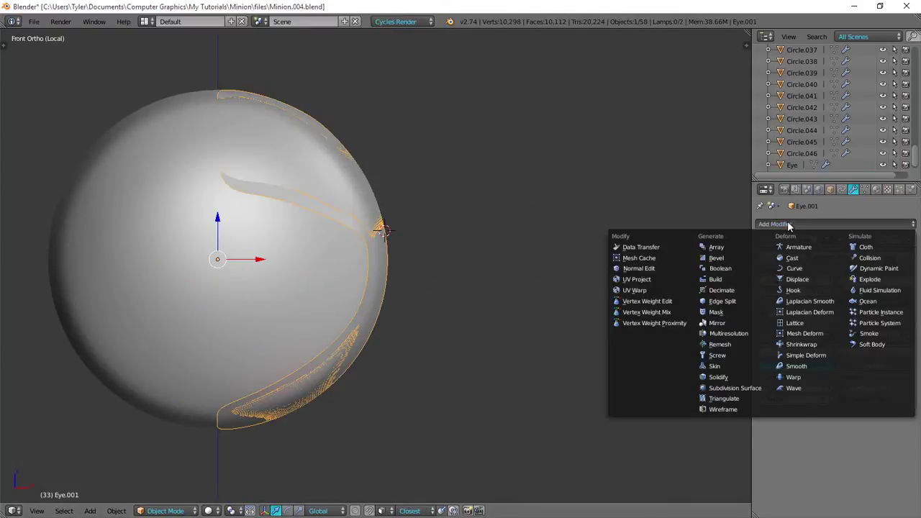
{"action": "key", "text": "Tab"}
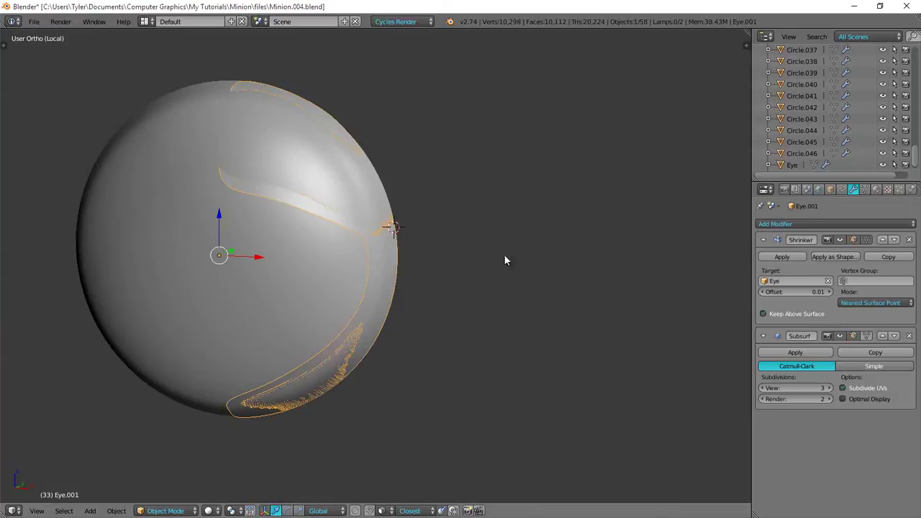
{"action": "left_click", "coordinate": [776, 257]}
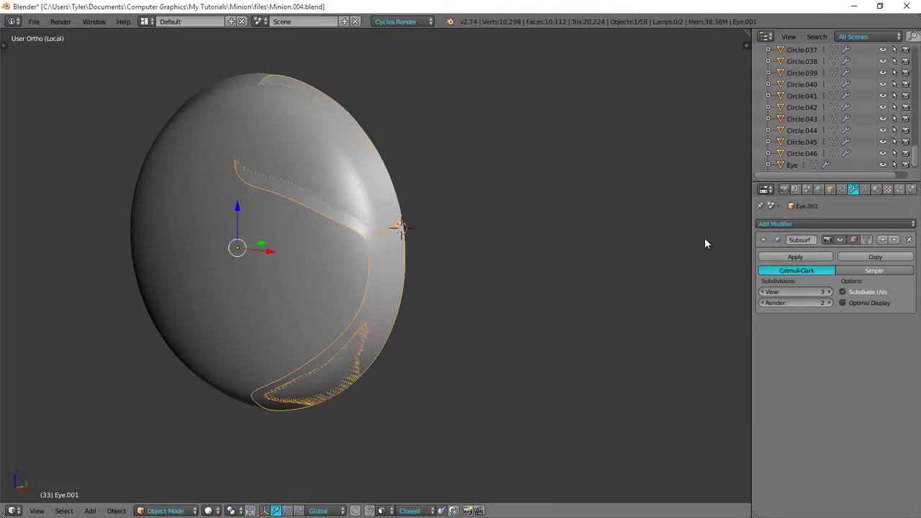
Step: Add a Mirror modifier across the X axis to the eyelid, with clipping enabled
{"action": "left_click", "coordinate": [805, 223]}
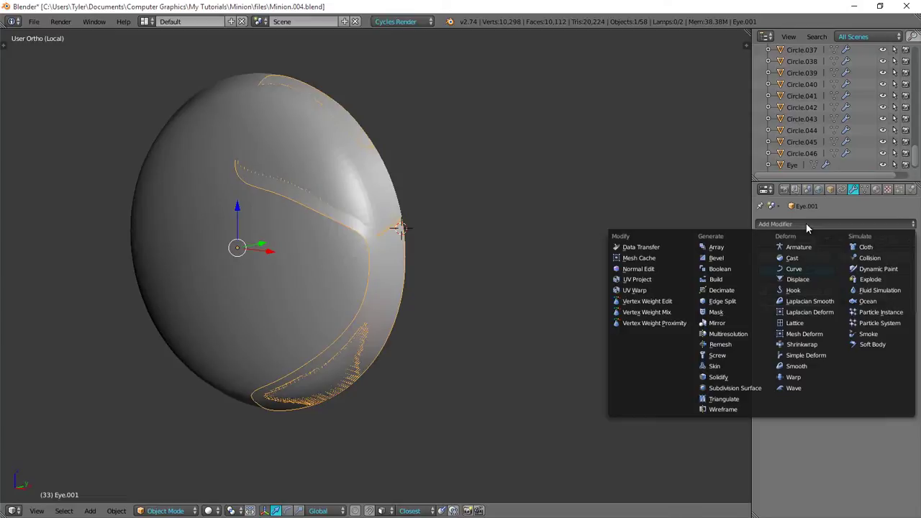
{"action": "left_click", "coordinate": [728, 324]}
{"action": "middle_click_drag", "start_coordinate": [625, 292], "coordinate": [646, 290]}
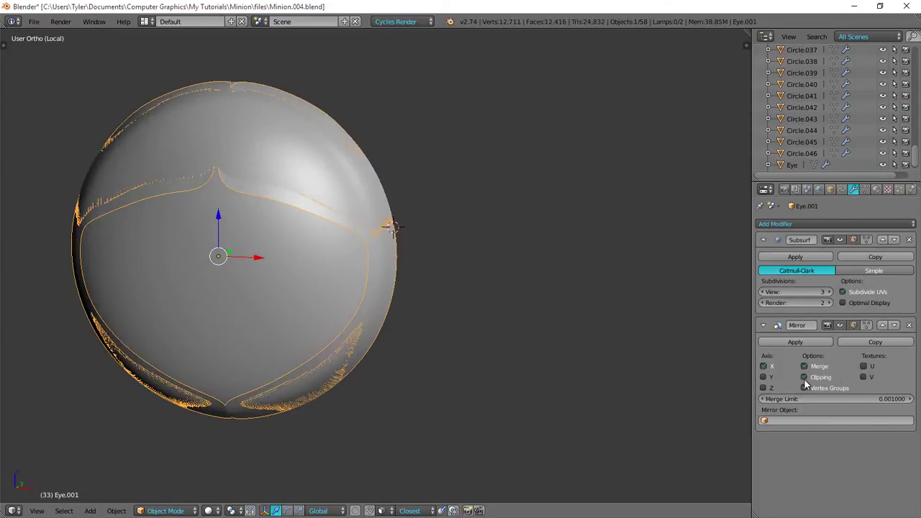
Step: Select all vertices along the eyelid's centre line from the front view and move them along X onto the mirror plane
{"action": "key", "text": "Tab"}
{"action": "key", "text": "KP_1"}
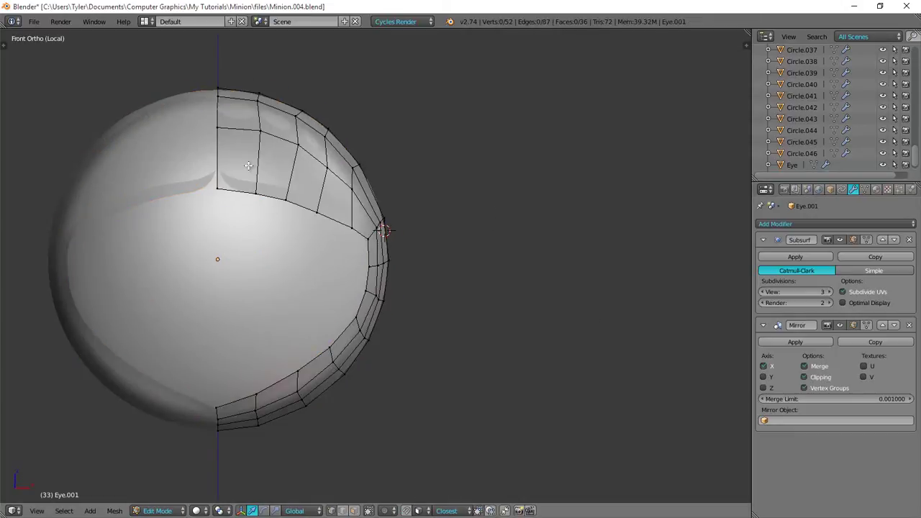
{"action": "key", "text": "z"}
{"action": "key", "text": "b"}
{"action": "left_click_drag", "start_coordinate": [170, 69], "coordinate": [264, 452]}
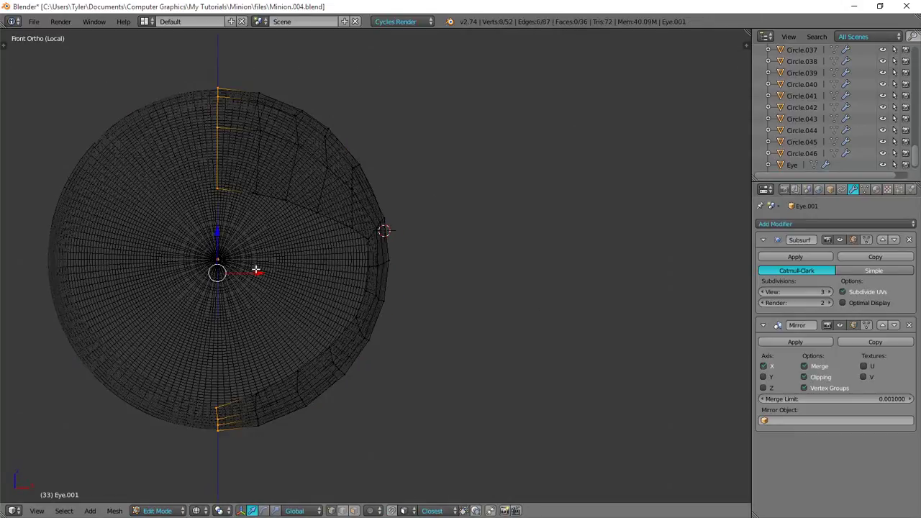
{"action": "key", "text": "g"}
{"action": "key", "text": "x"}
{"action": "left_click", "coordinate": [326, 337]}
{"action": "key", "text": "z"}
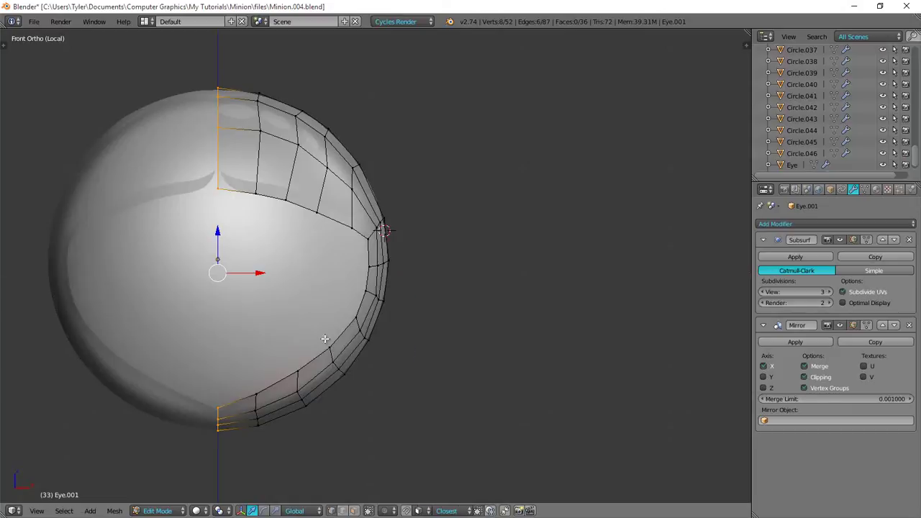
Step: Place the Mirror modifier above the Subdivision Surface modifier in the stack and check the eyelid's centre seam
{"action": "key", "text": "Tab"}
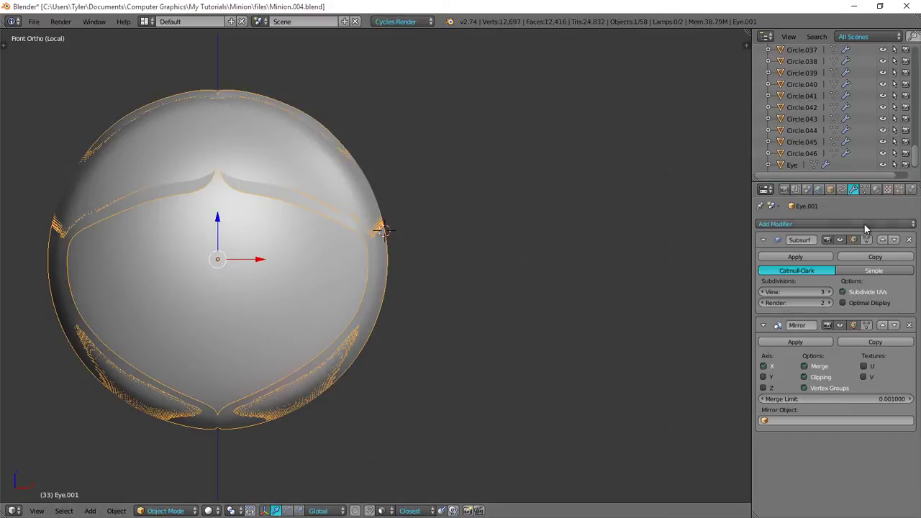
{"action": "left_click", "coordinate": [884, 328]}
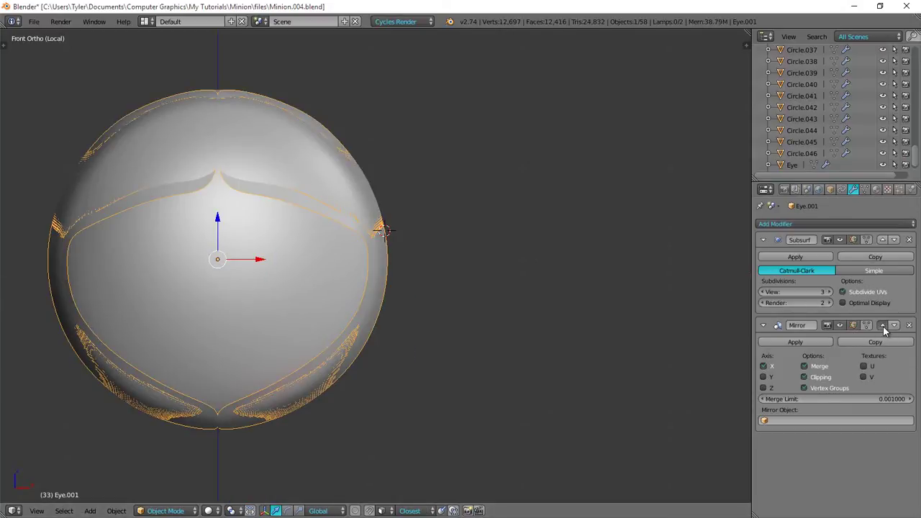
{"action": "scroll", "coordinate": [441, 313], "scroll_direction": "down", "scroll_amount": 3}
{"action": "middle_click_drag", "start_coordinate": [440, 313], "coordinate": [321, 253]}
{"action": "key", "text": "q"}
{"action": "left_click", "coordinate": [243, 210]}
{"action": "scroll", "coordinate": [374, 230], "scroll_direction": "up", "scroll_amount": 4}
{"action": "key", "text": "Tab"}
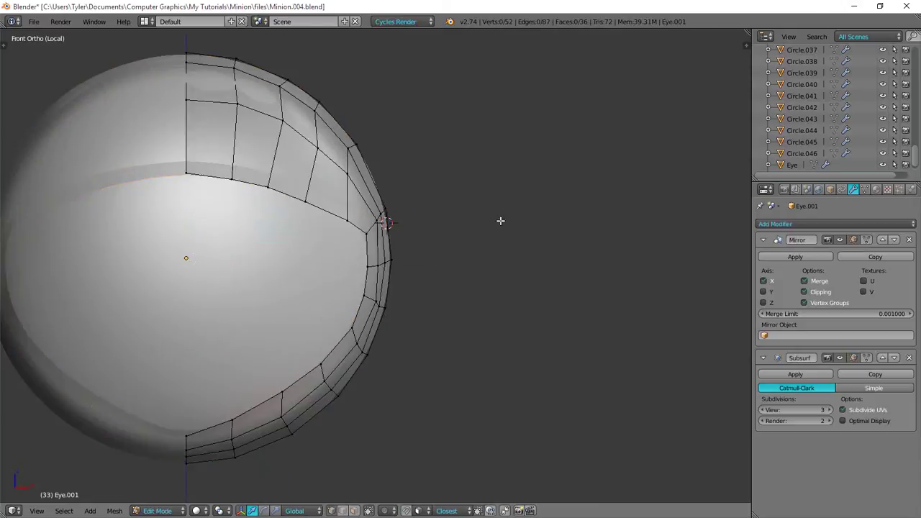
{"action": "middle_click_drag", "start_coordinate": [499, 220], "coordinate": [343, 249]}
{"action": "key", "text": "Tab"}
{"action": "key", "text": "q"}
{"action": "scroll", "coordinate": [245, 154], "scroll_direction": "down", "scroll_amount": 3}
Step: Delete the grease pencil layer containing the stroke across the upper eyelid
{"action": "middle_click_drag", "start_coordinate": [288, 157], "coordinate": [238, 166]}
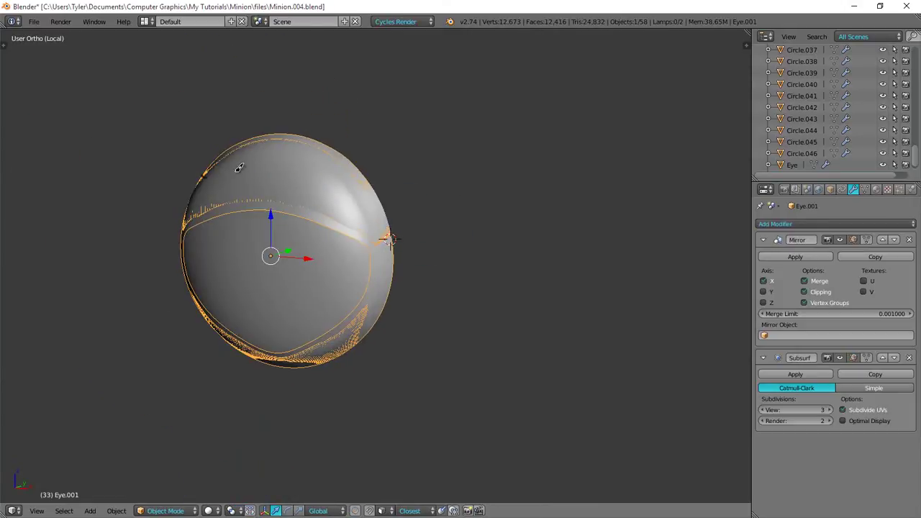
{"action": "key", "text": "n"}
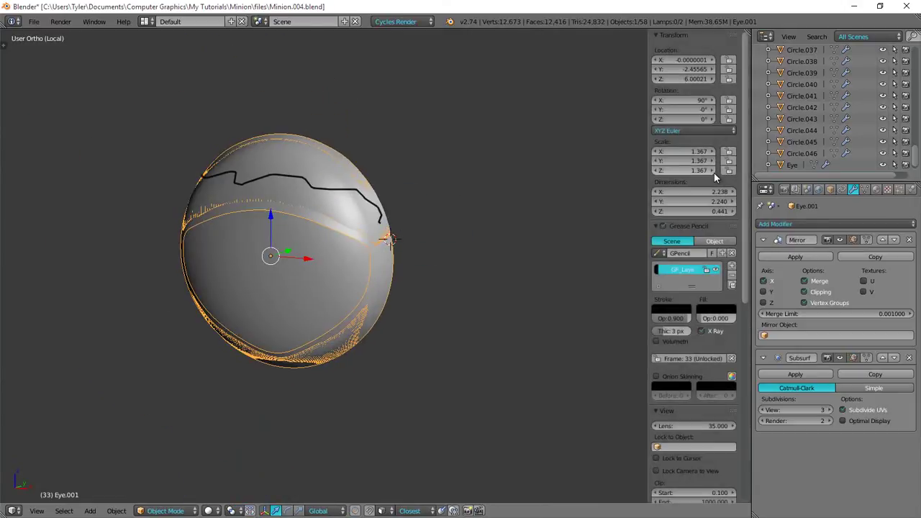
{"action": "left_click", "coordinate": [732, 278]}
Step: Add a Solidify modifier to the eyelid and set its thickness to -0.01
{"action": "left_click", "coordinate": [801, 223]}
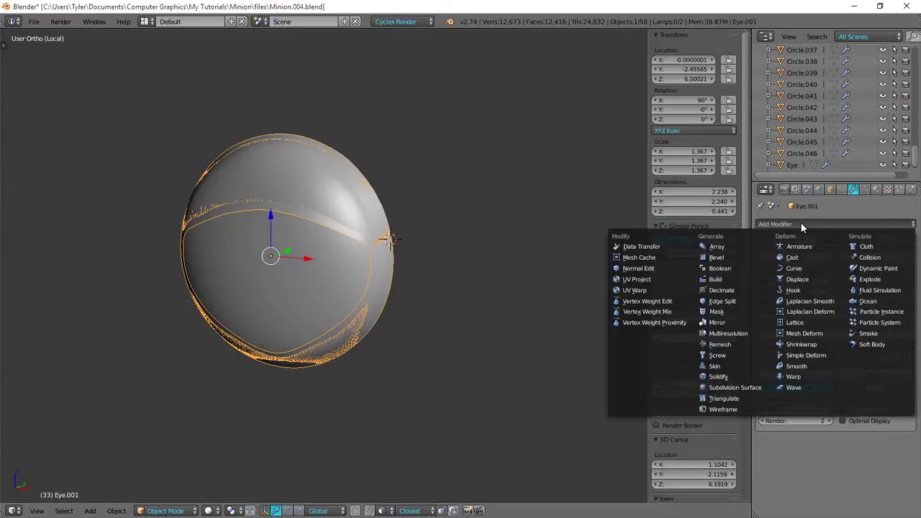
{"action": "left_click", "coordinate": [718, 376]}
{"action": "scroll", "coordinate": [456, 300], "scroll_direction": "up", "scroll_amount": 3}
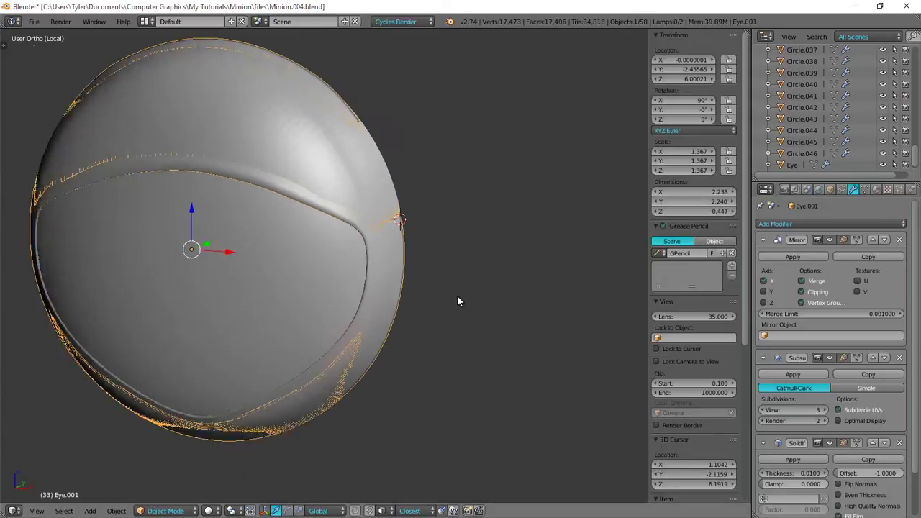
{"action": "key", "text": "n"}
{"action": "scroll", "coordinate": [457, 296], "scroll_direction": "up", "scroll_amount": 1}
{"action": "middle_click_drag", "start_coordinate": [457, 296], "coordinate": [511, 226]}
{"action": "scroll", "coordinate": [426, 218], "scroll_direction": "up", "scroll_amount": 1}
{"action": "scroll", "coordinate": [512, 226], "scroll_direction": "down", "scroll_amount": 2}
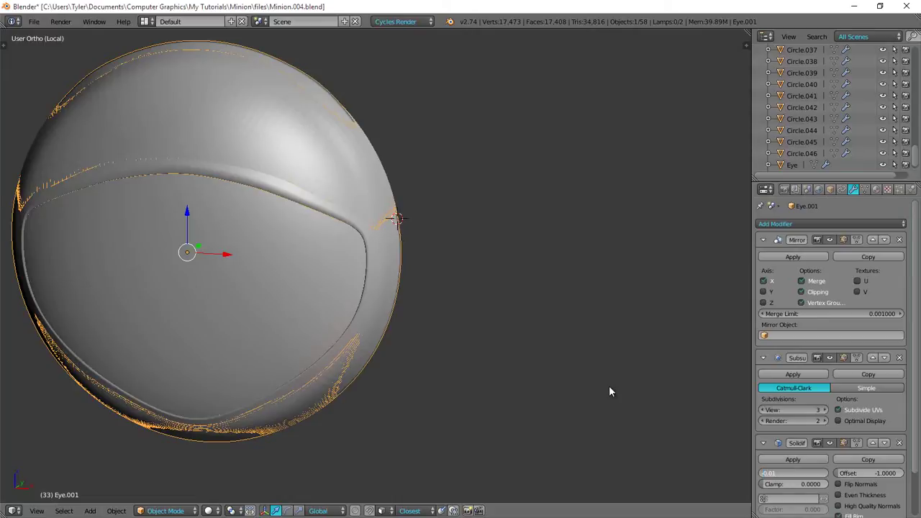
{"action": "key", "text": "Return"}
{"action": "scroll", "coordinate": [551, 309], "scroll_direction": "down", "scroll_amount": 2}
{"action": "middle_click_drag", "start_coordinate": [551, 310], "coordinate": [612, 281]}
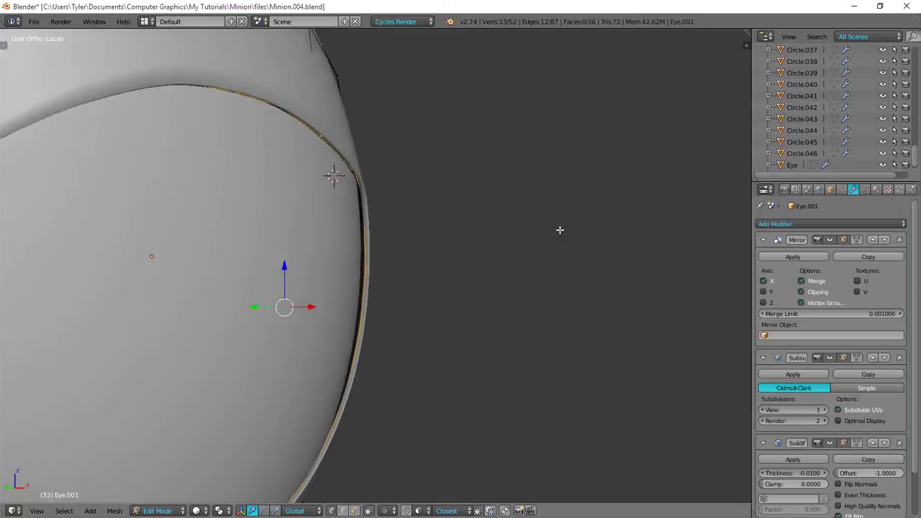
Step: Extrude the eyelid's inner rim edge loop about 0.047 along the global Y axis in Edit Mode
{"action": "scroll", "coordinate": [559, 230], "scroll_direction": "up", "scroll_amount": 2}
{"action": "key", "text": "g"}
{"action": "key", "text": "y"}
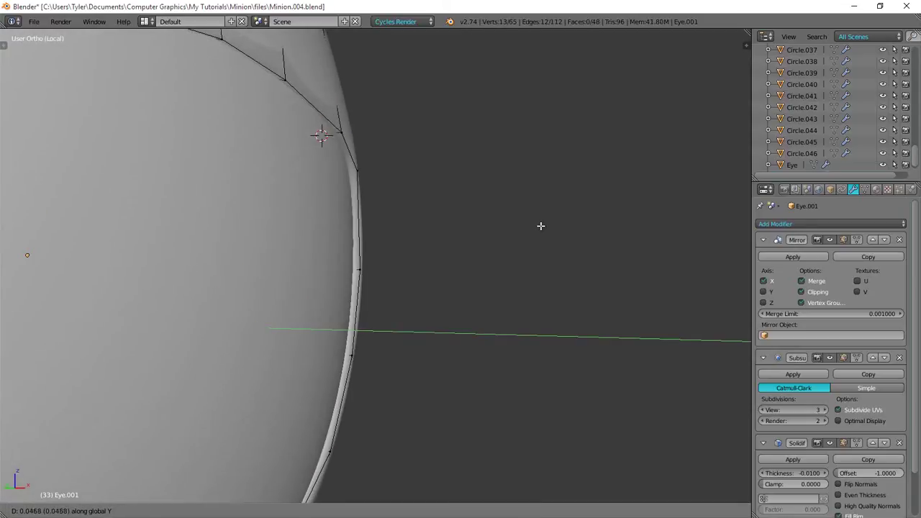
{"action": "left_click", "coordinate": [540, 226]}
{"action": "key", "text": "a"}
Step: Add an edge loop around the extruded inner rim, slide it near the rim's edge, and check the sharpened lip in Object Mode
{"action": "middle_click_drag", "start_coordinate": [539, 226], "coordinate": [339, 346]}
{"action": "scroll", "coordinate": [421, 232], "scroll_direction": "up", "scroll_amount": 2}
{"action": "scroll", "coordinate": [338, 292], "scroll_direction": "up", "scroll_amount": 4}
{"action": "key", "text": "ctrl+r"}
{"action": "left_click", "coordinate": [331, 449]}
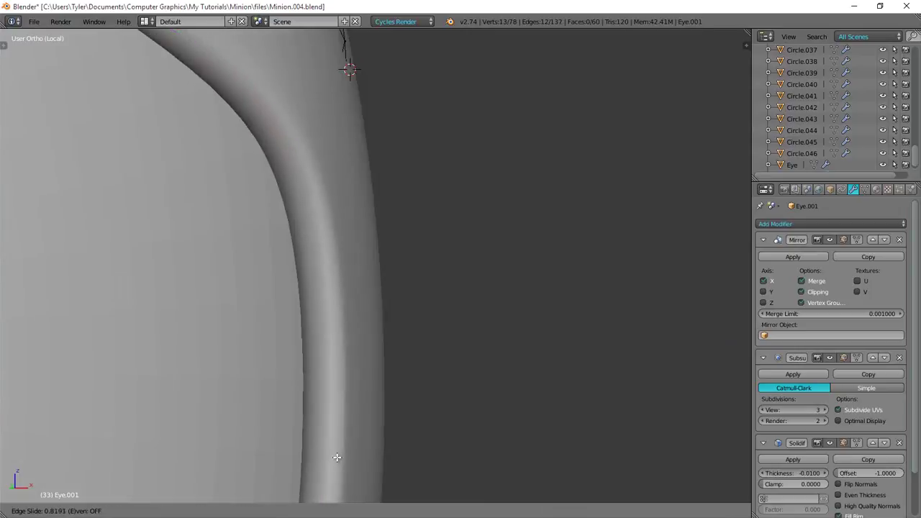
{"action": "left_click", "coordinate": [354, 458]}
{"action": "scroll", "coordinate": [489, 353], "scroll_direction": "down", "scroll_amount": 5}
{"action": "middle_click_drag", "start_coordinate": [504, 345], "coordinate": [323, 331]}
{"action": "key", "text": "a"}
{"action": "key", "text": "Tab"}
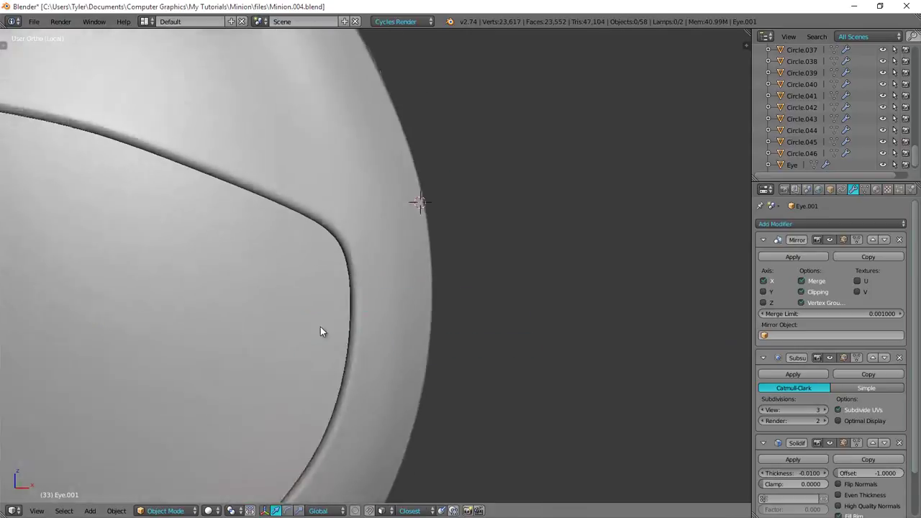
Step: Reposition vertices on the upper inner rim near the eye's outer corner to refine the lid curve
{"action": "scroll", "coordinate": [316, 328], "scroll_direction": "down", "scroll_amount": 3}
{"action": "scroll", "coordinate": [308, 254], "scroll_direction": "up", "scroll_amount": 3}
{"action": "key", "text": "Tab"}
{"action": "right_click", "coordinate": [267, 203]}
{"action": "key", "text": "g"}
{"action": "left_click", "coordinate": [302, 232]}
{"action": "right_click", "coordinate": [332, 230]}
{"action": "key", "text": "g"}
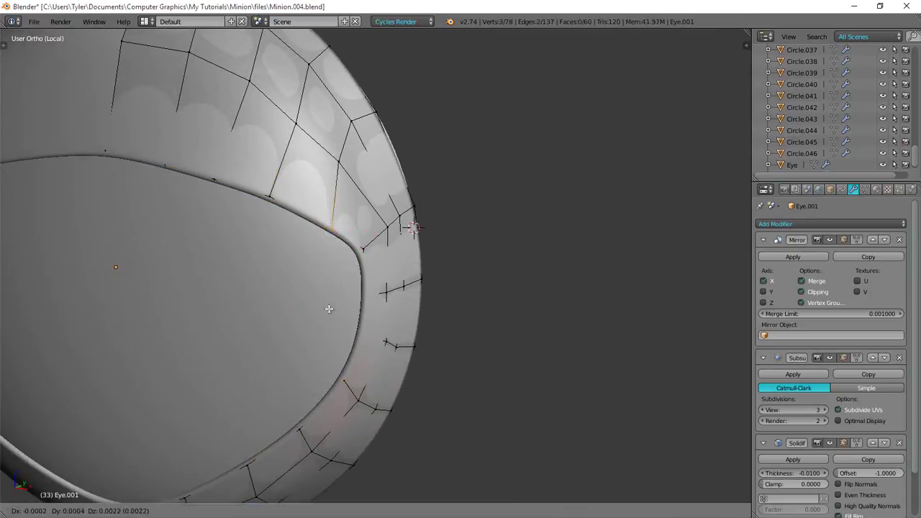
Step: Select the three rim vertices at the eyelid's bottom centre and adjust the lower curve around them
{"action": "scroll", "coordinate": [360, 338], "scroll_direction": "down", "scroll_amount": 4}
{"action": "key", "text": "z"}
{"action": "key", "text": "c"}
{"action": "left_click_drag", "start_coordinate": [198, 384], "coordinate": [426, 285]}
{"action": "key", "text": "z"}
{"action": "scroll", "coordinate": [362, 346], "scroll_direction": "down", "scroll_amount": 2}
{"action": "middle_click_drag", "start_coordinate": [396, 302], "coordinate": [355, 302]}
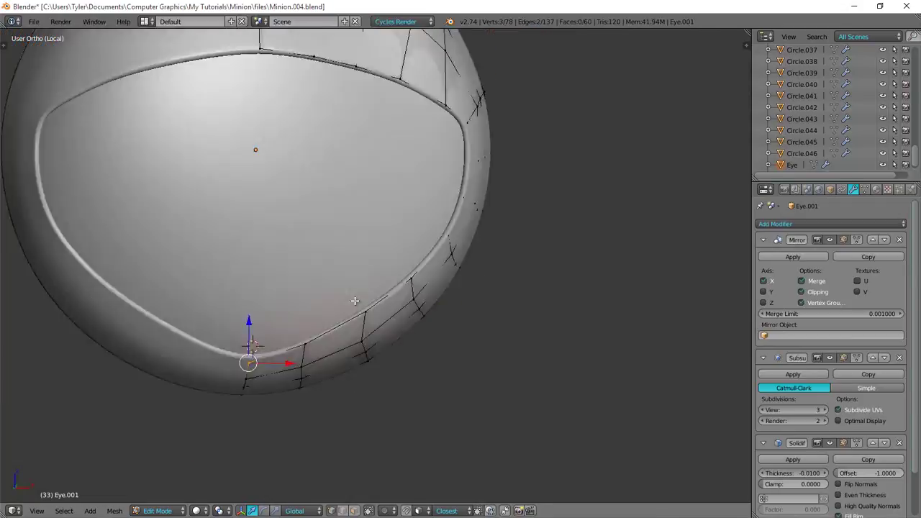
{"action": "key", "text": "KP_3"}
{"action": "middle_click_drag", "start_coordinate": [497, 348], "coordinate": [407, 310]}
{"action": "key", "text": "Tab"}
{"action": "scroll", "coordinate": [407, 310], "scroll_direction": "down", "scroll_amount": 4}
Step: Move the four vertices of the rim's cross edge just below the outer corner outward
{"action": "key", "text": "Tab"}
{"action": "scroll", "coordinate": [495, 300], "scroll_direction": "up", "scroll_amount": 4}
{"action": "key", "text": "z"}
{"action": "key", "text": "z"}
{"action": "key", "text": "g"}
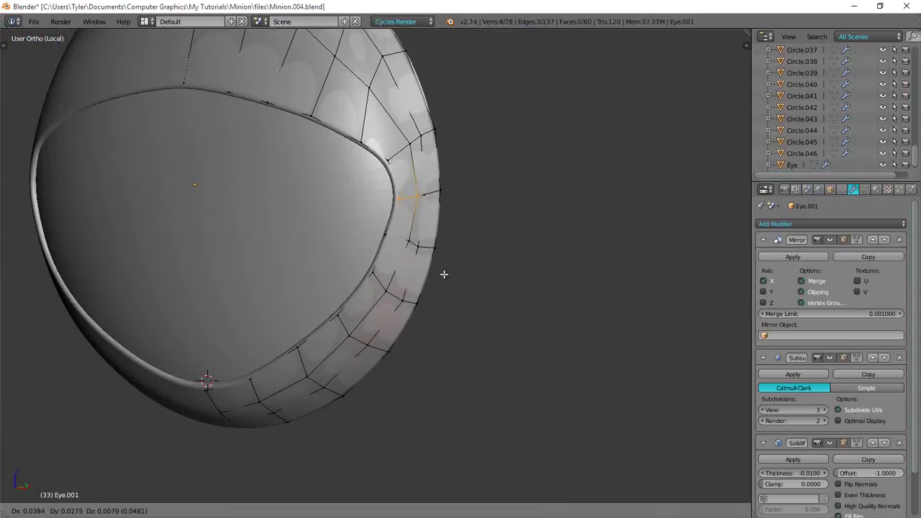
{"action": "key", "text": "Tab"}
Step: Adjust the rim vertices from the right side view, including those at the upper lid's front edge
{"action": "key", "text": "Tab"}
{"action": "key", "text": "c"}
{"action": "left_click", "coordinate": [279, 215]}
{"action": "key", "text": "KP_3"}
{"action": "key", "text": "g"}
{"action": "left_click", "coordinate": [603, 274]}
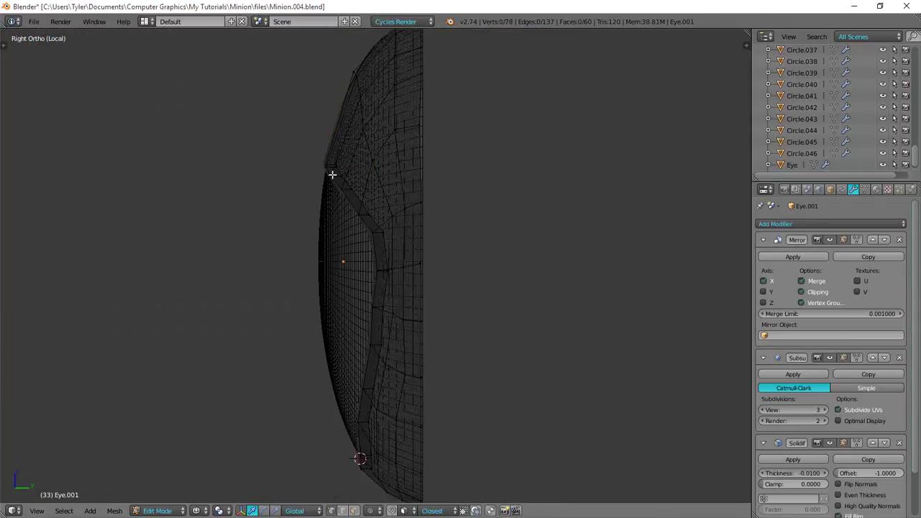
{"action": "right_click", "coordinate": [331, 174]}
{"action": "key", "text": "g"}
{"action": "key", "text": "z"}
{"action": "key", "text": "Tab"}
{"action": "middle_click_drag", "start_coordinate": [543, 290], "coordinate": [555, 361]}
Step: Select the upper eyelid's inner vertices in wireframe and reposition them from the right side view
{"action": "key", "text": "Tab"}
{"action": "key", "text": "z"}
{"action": "key", "text": "c"}
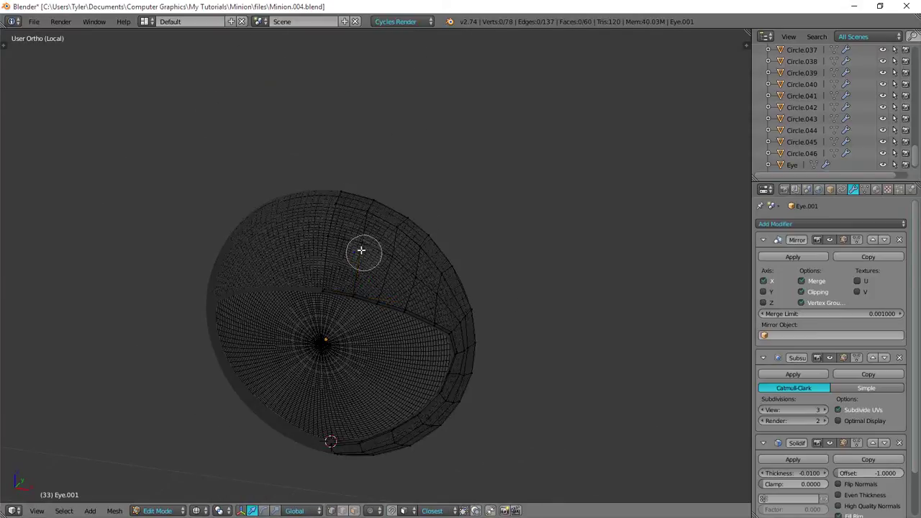
{"action": "left_click_drag", "start_coordinate": [364, 250], "coordinate": [323, 237]}
{"action": "key", "text": "KP_3"}
{"action": "scroll", "coordinate": [553, 244], "scroll_direction": "up", "scroll_amount": 5}
{"action": "key", "text": "g"}
{"action": "left_click", "coordinate": [509, 228]}
{"action": "key", "text": "a"}
Step: Move the vertex on the upper lid's front profile outward from the eyeball in the side view
{"action": "key", "text": "c"}
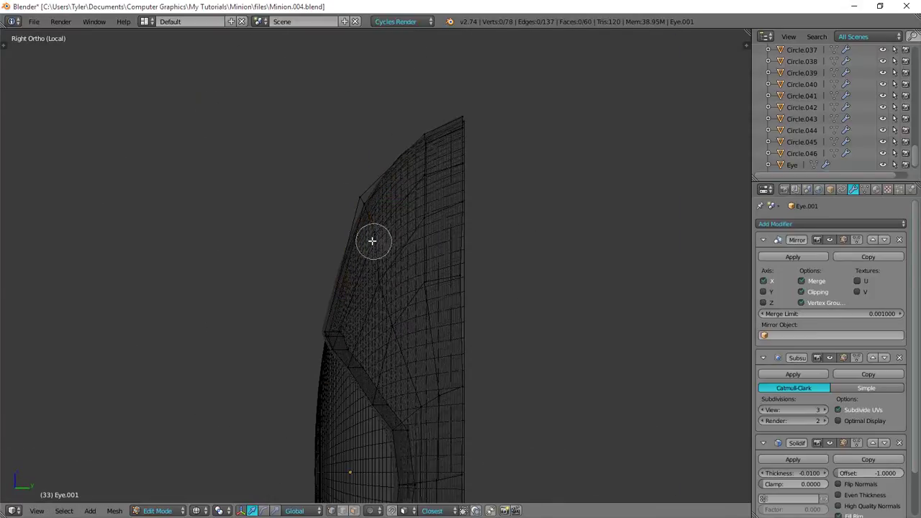
{"action": "left_click", "coordinate": [372, 239]}
{"action": "key", "text": "g"}
{"action": "left_click", "coordinate": [325, 204]}
{"action": "key", "text": "Tab"}
{"action": "key", "text": "z"}
{"action": "mouse_move", "coordinate": [310, 358]}
{"action": "middle_mouse_down"}
{"action": "mouse_move", "coordinate": [401, 288]}
{"action": "mouse_move", "coordinate": [448, 317]}
{"action": "middle_mouse_up"}
{"action": "scroll", "coordinate": [448, 317], "scroll_direction": "down", "scroll_amount": 2}
{"action": "right_click", "coordinate": [448, 318]}
{"action": "key", "text": "Tab"}
Step: Select the two vertices near the top of the eyelid and reposition them from the right side view
{"action": "middle_click_drag", "start_coordinate": [529, 328], "coordinate": [475, 319]}
{"action": "middle_click_drag", "start_coordinate": [377, 227], "coordinate": [357, 257]}
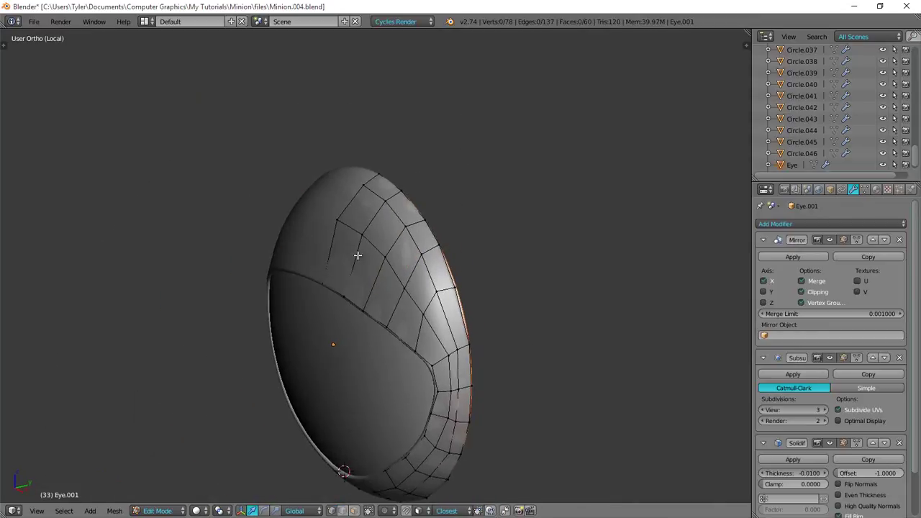
{"action": "middle_click_drag", "start_coordinate": [350, 199], "coordinate": [348, 253], "text": "shift"}
{"action": "scroll", "coordinate": [379, 263], "scroll_direction": "up", "scroll_amount": 3}
{"action": "key", "text": "z"}
{"action": "key", "text": "c"}
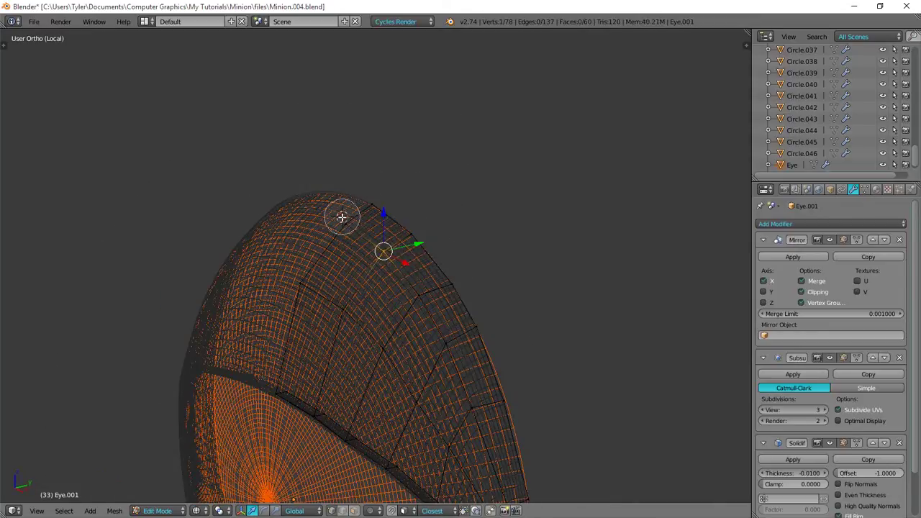
{"action": "right_click", "coordinate": [343, 218]}
{"action": "key", "text": "KP_3"}
{"action": "key", "text": "g"}
{"action": "left_click", "coordinate": [500, 208]}
{"action": "key", "text": "z"}
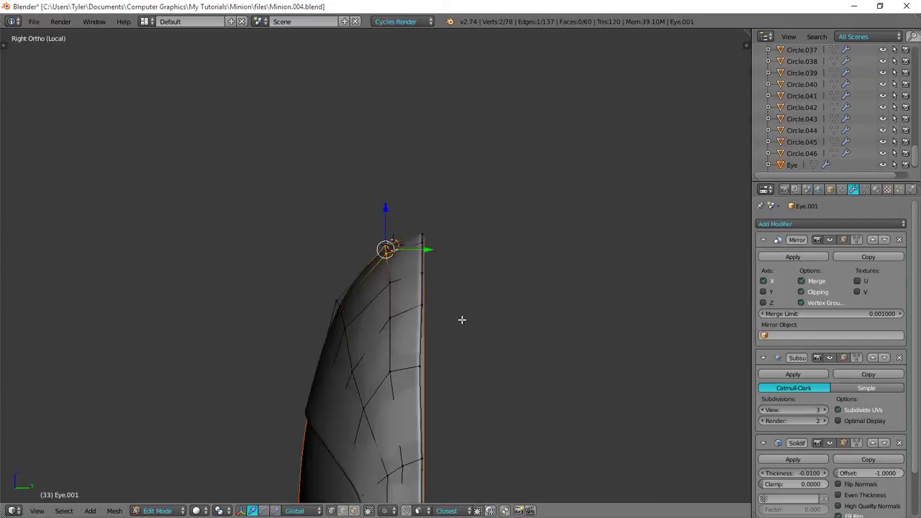
Step: Examine the reshaped eyelid's smoothness in Object Mode from several angles
{"action": "middle_click_drag", "start_coordinate": [461, 319], "coordinate": [512, 336]}
{"action": "key", "text": "Tab"}
{"action": "scroll", "coordinate": [342, 334], "scroll_direction": "down", "scroll_amount": 4}
{"action": "middle_click_drag", "start_coordinate": [341, 335], "coordinate": [467, 336]}
{"action": "key", "text": "a"}
{"action": "scroll", "coordinate": [379, 320], "scroll_direction": "down", "scroll_amount": 2}
{"action": "middle_click_drag", "start_coordinate": [379, 320], "coordinate": [362, 279], "text": "shift"}
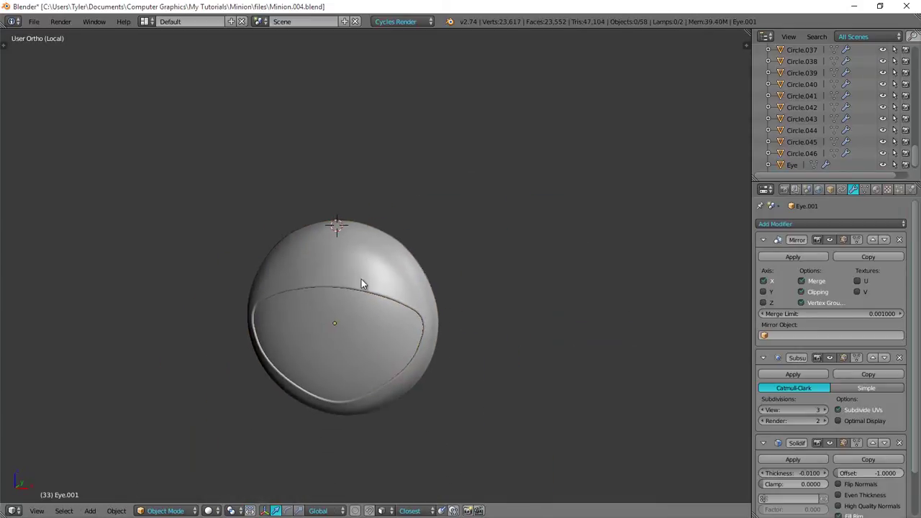
Step: Assign the existing Body material to the eyelid mesh
{"action": "right_click", "coordinate": [361, 279]}
{"action": "left_click", "coordinate": [876, 189]}
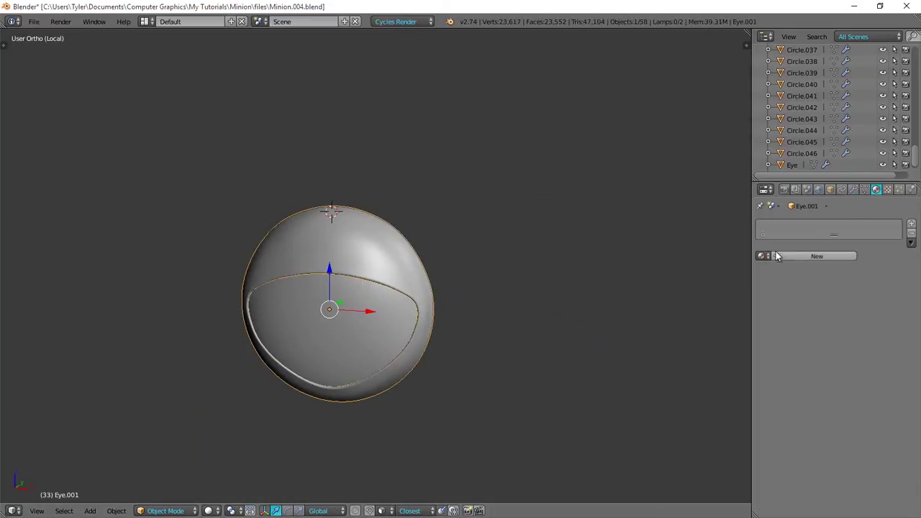
{"action": "left_click", "coordinate": [763, 256]}
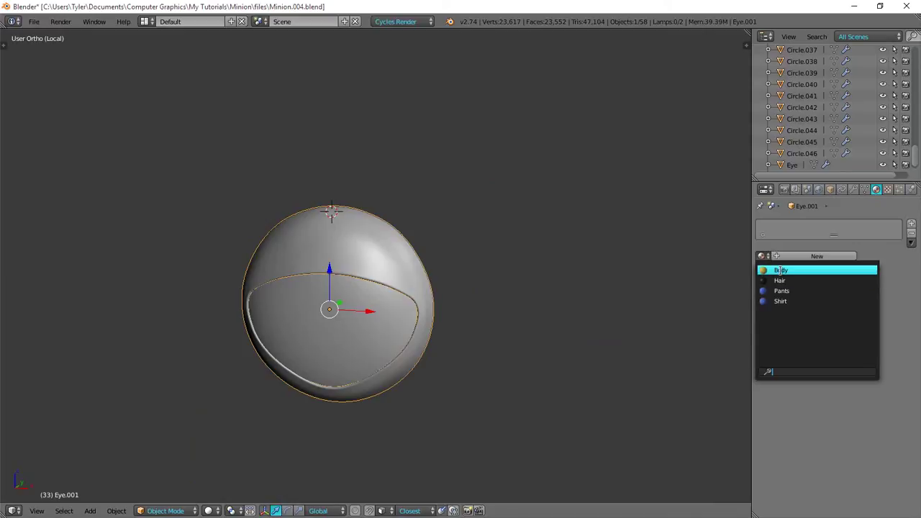
{"action": "left_click", "coordinate": [780, 270]}
Step: Check the eye and its material from several angles and through the scene camera
{"action": "scroll", "coordinate": [455, 300], "scroll_direction": "down", "scroll_amount": 3}
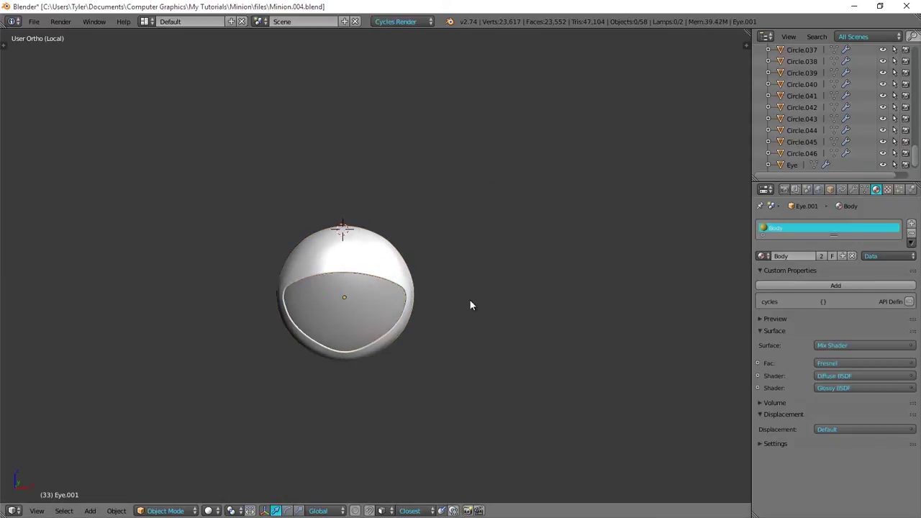
{"action": "scroll", "coordinate": [470, 301], "scroll_direction": "up", "scroll_amount": 1}
{"action": "middle_click_drag", "start_coordinate": [470, 300], "coordinate": [500, 307]}
{"action": "middle_click_drag", "start_coordinate": [354, 376], "coordinate": [324, 286], "text": "shift"}
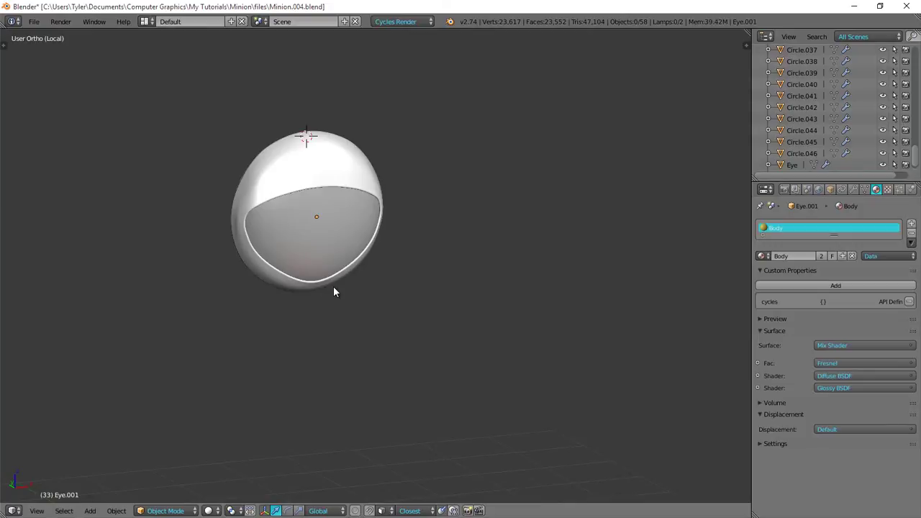
{"action": "key", "text": "KP_5"}
{"action": "key", "text": "KP_0"}
{"action": "scroll", "coordinate": [339, 284], "scroll_direction": "down", "scroll_amount": 3}
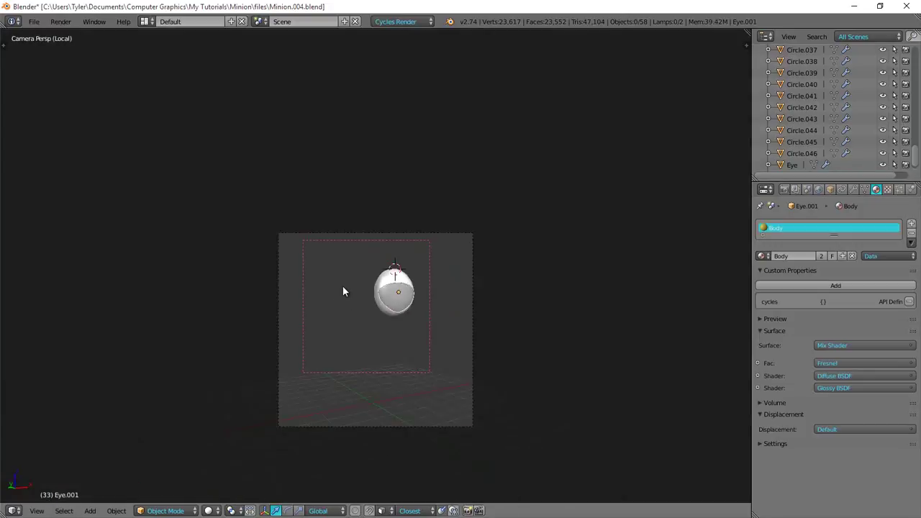
Step: Leave local view, look through the scene camera and deselect the eyelid
{"action": "key", "text": "KP_5"}
{"action": "key", "text": "KP_Divide"}
{"action": "key", "text": "KP_0"}
{"action": "key", "text": "a"}
{"action": "scroll", "coordinate": [342, 284], "scroll_direction": "up", "scroll_amount": 3}
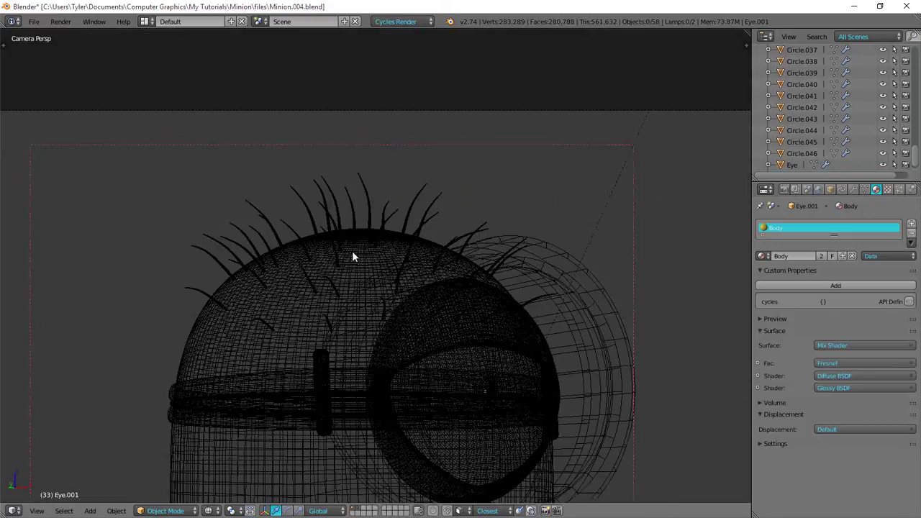
{"action": "middle_click_drag", "start_coordinate": [352, 250], "coordinate": [307, 193], "text": "shift"}
{"action": "scroll", "coordinate": [306, 193], "scroll_direction": "down", "scroll_amount": 1}
Step: Switch the viewport to solid shading and hide the object at the goggle opening in front of the eye
{"action": "key", "text": "z"}
{"action": "right_click", "coordinate": [510, 295]}
{"action": "middle_click_drag", "start_coordinate": [496, 325], "coordinate": [460, 288], "text": "shift"}
{"action": "key", "text": "g"}
{"action": "right_click", "coordinate": [505, 236]}
{"action": "key", "text": "h"}
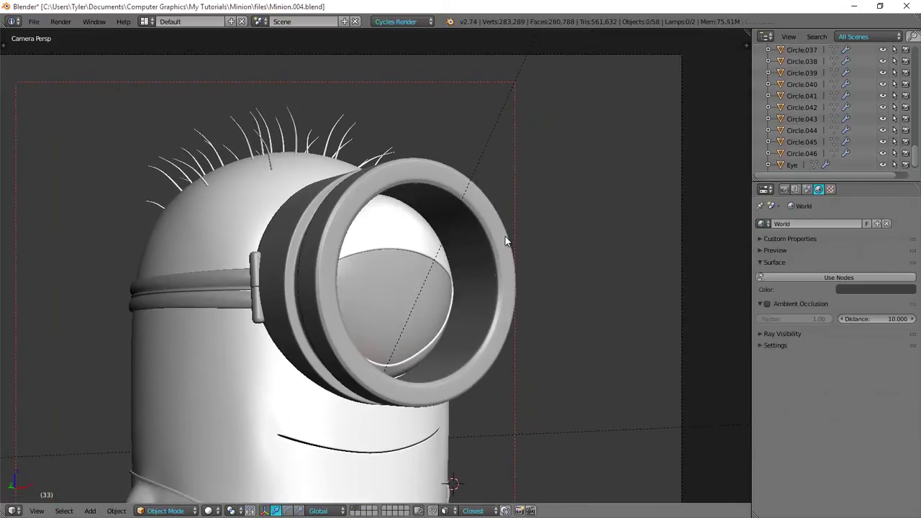
Step: Switch the camera view to rendered shading and limit the render border to the goggle and the surrounding part of the head
{"action": "key", "text": "z"}
{"action": "left_click", "coordinate": [582, 210]}
{"action": "scroll", "coordinate": [505, 236], "scroll_direction": "down", "scroll_amount": 2}
{"action": "key", "text": "ctrl+b"}
{"action": "left_click_drag", "start_coordinate": [328, 295], "coordinate": [426, 391]}
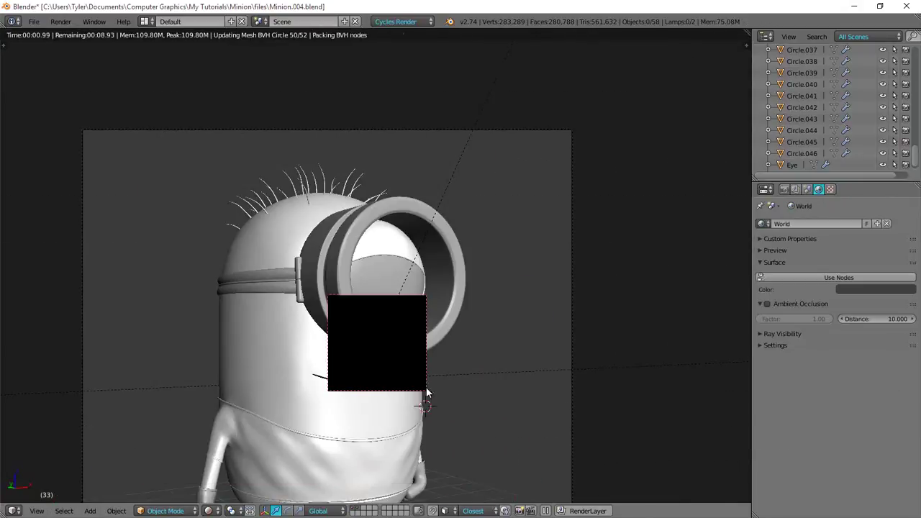
{"action": "left_click_drag", "start_coordinate": [292, 188], "coordinate": [453, 383]}
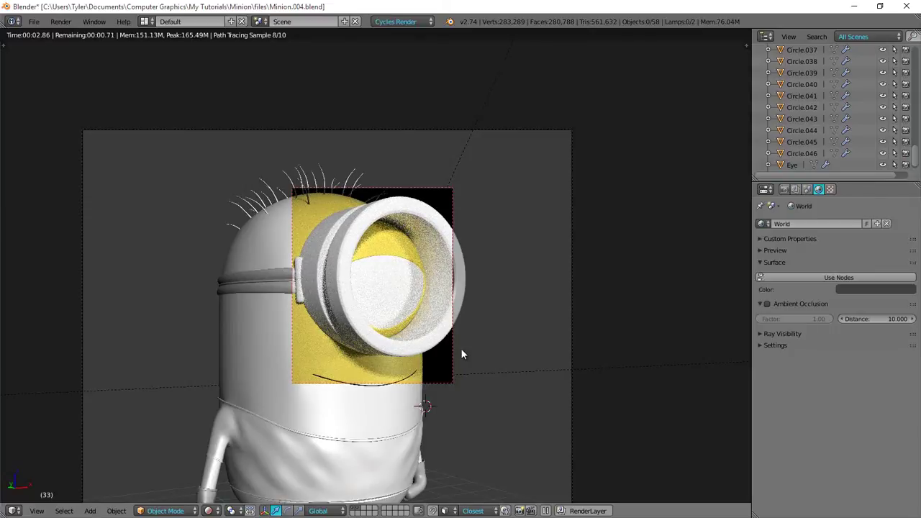
Step: Redraw the render border in the camera view so that it encloses the Minion from hair to feet
{"action": "scroll", "coordinate": [461, 349], "scroll_direction": "down", "scroll_amount": 2}
{"action": "key", "text": "ctrl+b"}
{"action": "left_click_drag", "start_coordinate": [265, 206], "coordinate": [417, 434]}
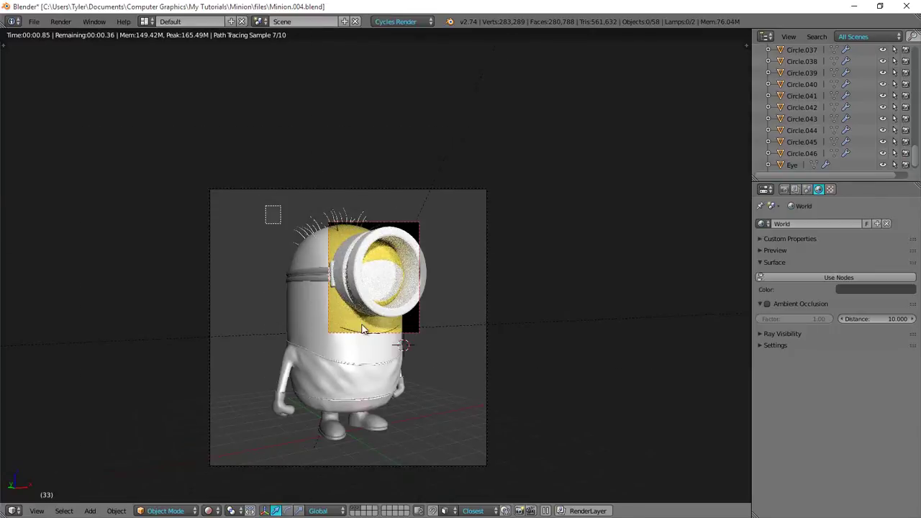
{"action": "key", "text": "shift+b"}
{"action": "middle_click_drag", "start_coordinate": [349, 315], "coordinate": [331, 269], "text": "shift"}
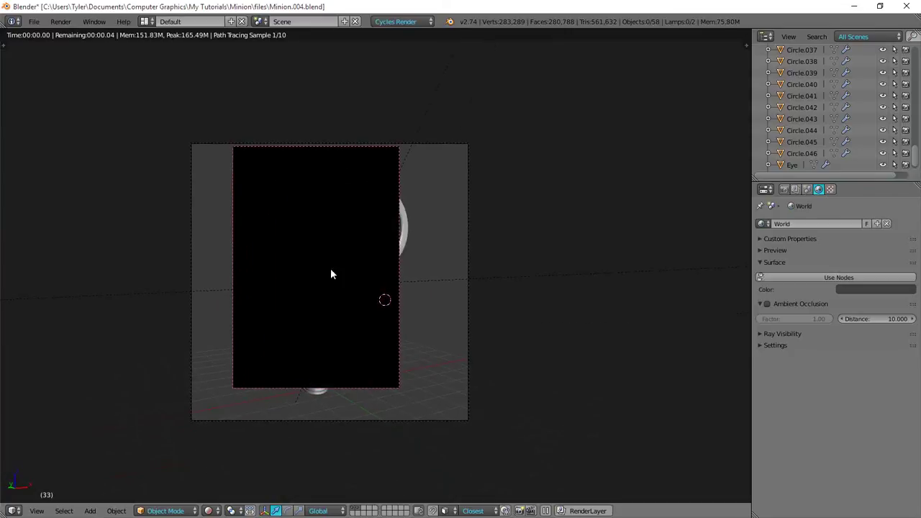
{"action": "key", "text": "ctrl+b"}
{"action": "left_click_drag", "start_coordinate": [218, 160], "coordinate": [403, 403]}
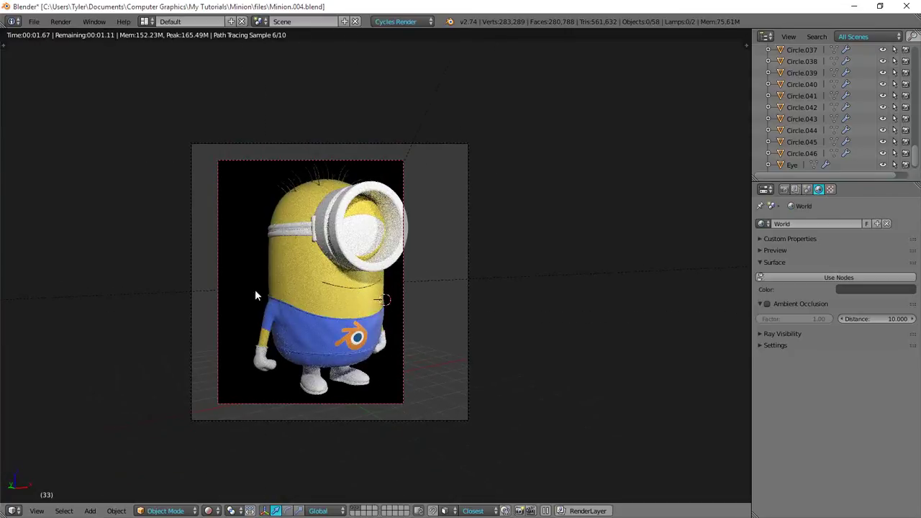